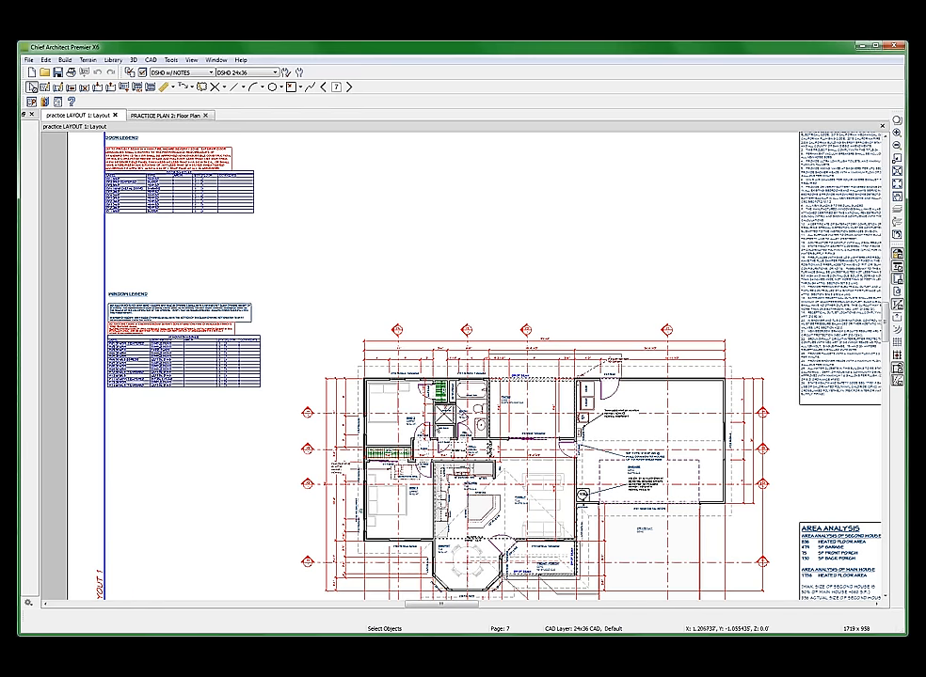
- Examine the W10 and W11 window labels and dimensions along the upper wall of the floor plan on page 7
click(419, 451)
key(Escape)
key(z)
drag(356, 340, 503, 406)
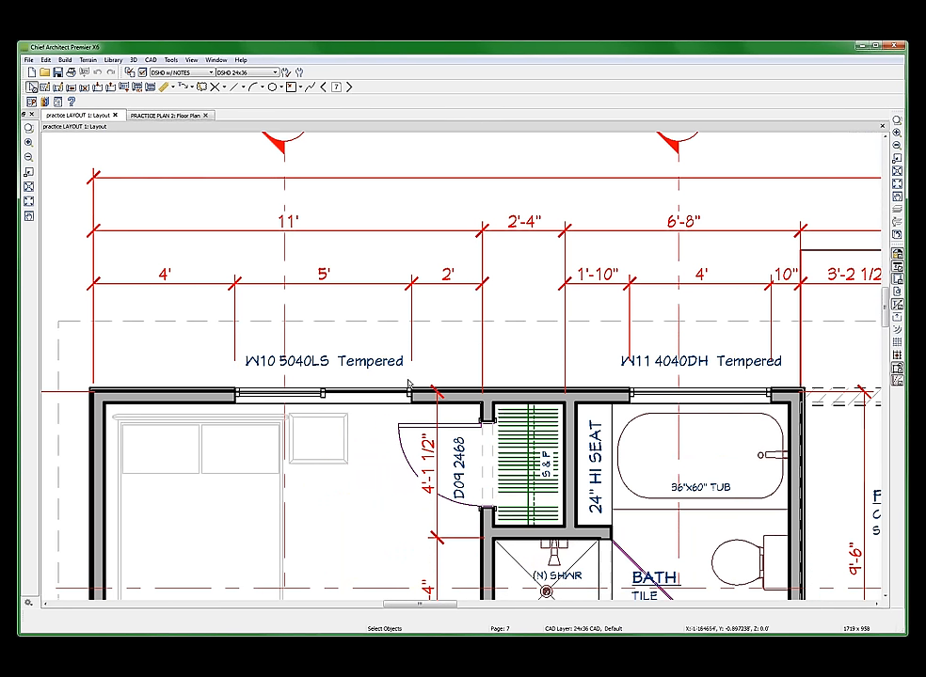
click(345, 398)
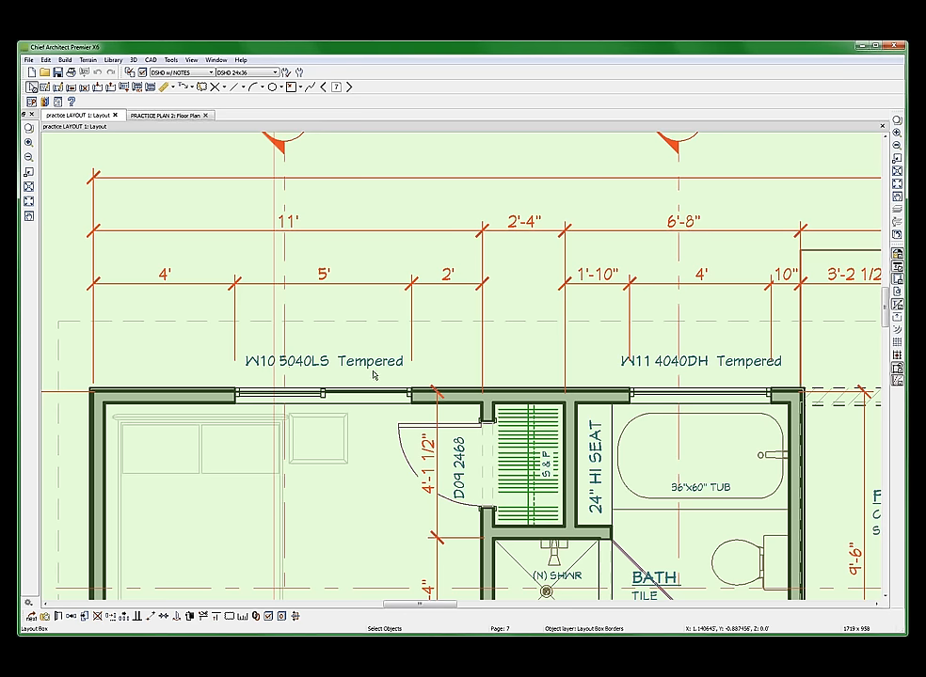
scroll(372, 373, up, 3)
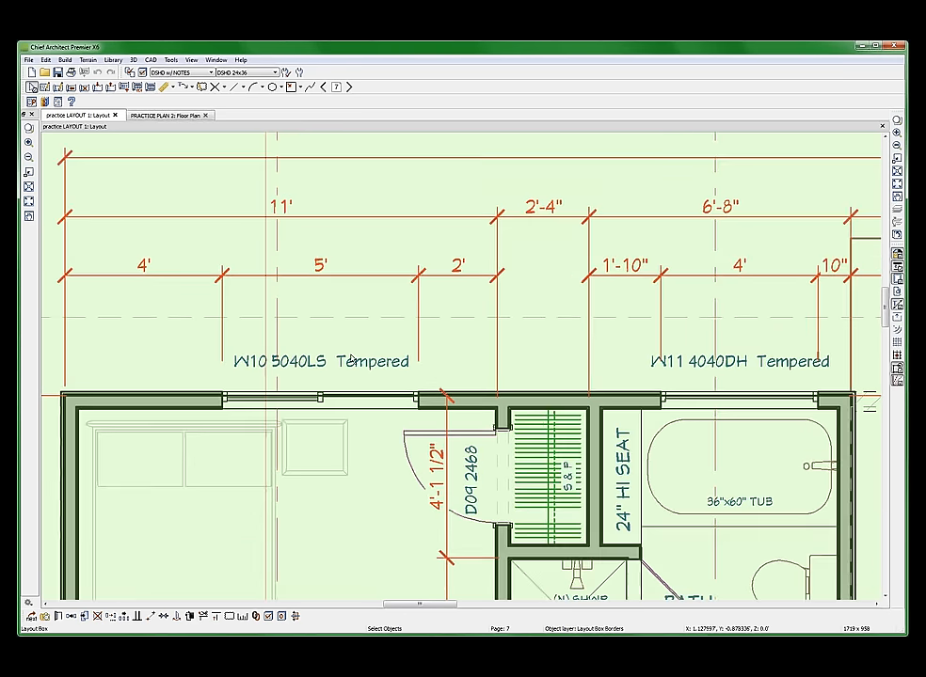
scroll(350, 358, down, 3)
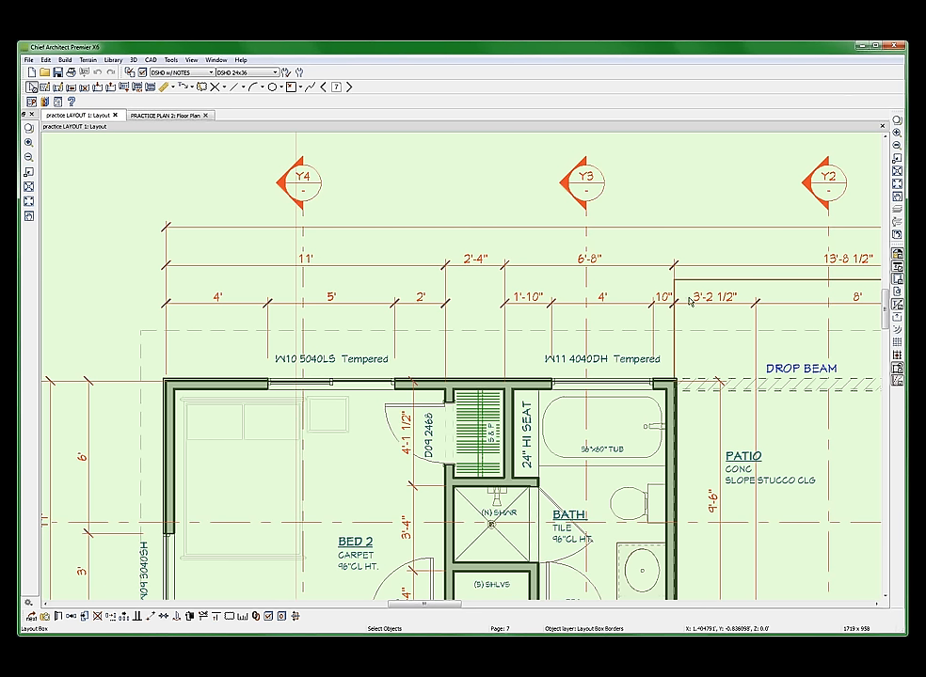
click(898, 186)
click(217, 316)
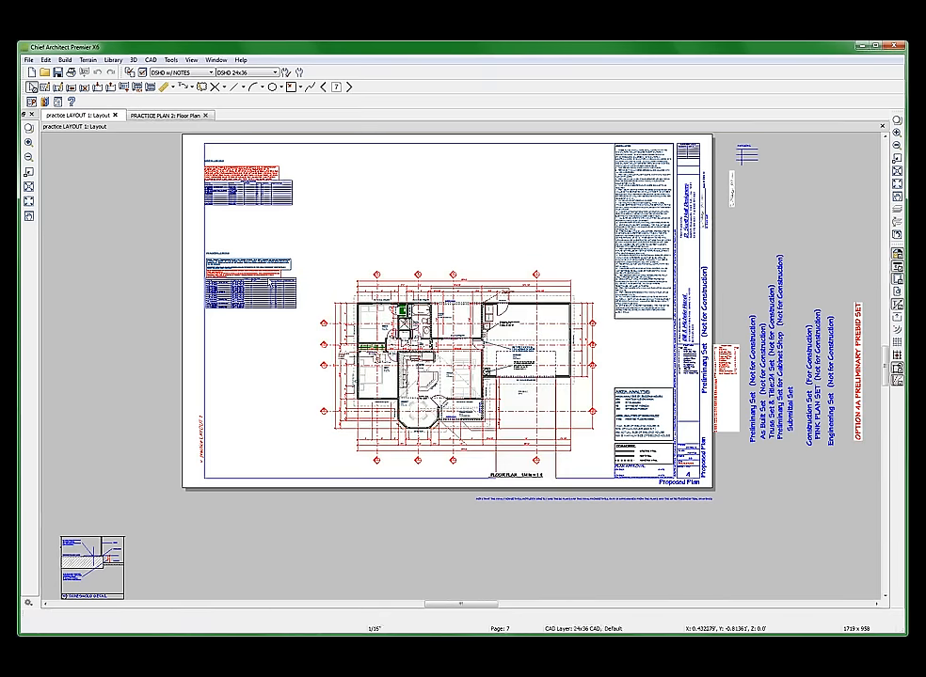
- Copy the door legend and window legend layout boxes from page 7
click(250, 186)
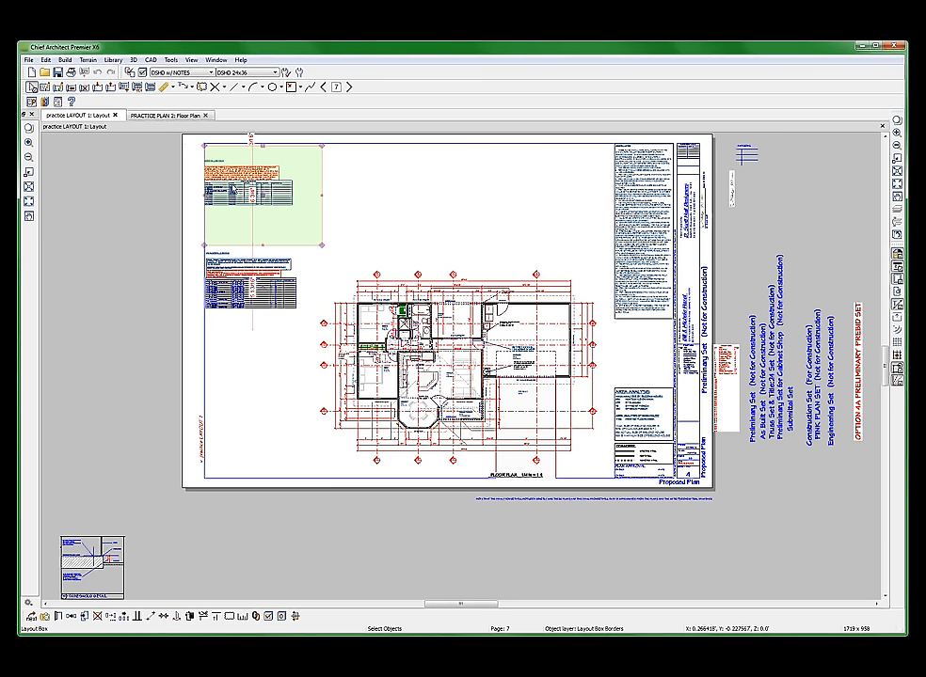
drag(263, 194, 265, 287)
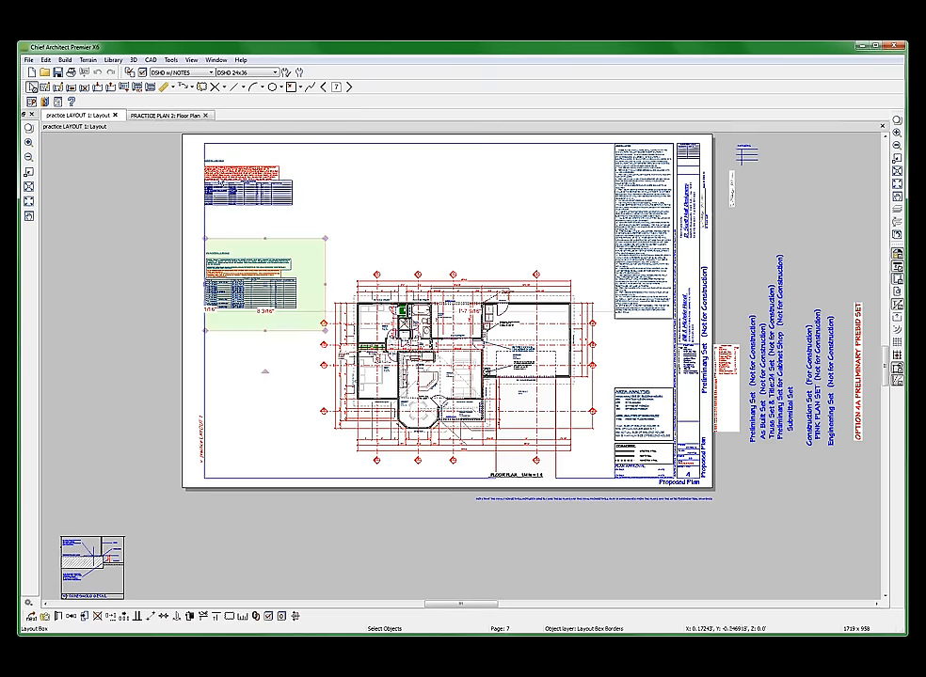
shift+click(236, 175)
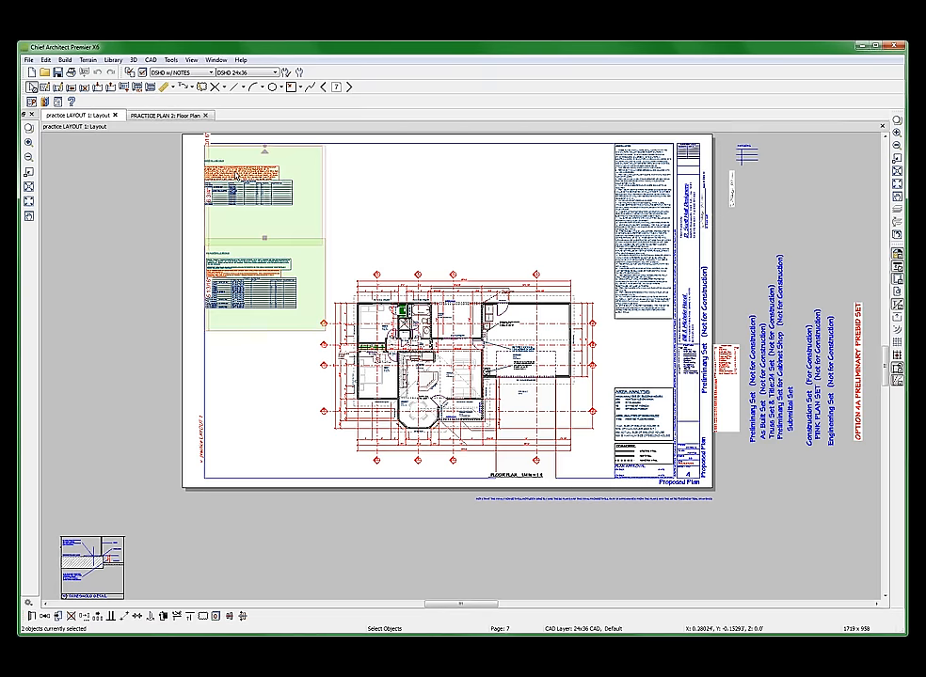
- Paste the two legends onto layout page 3 and position them below the roof plan
click(324, 87)
click(324, 87)
click(323, 86)
click(323, 87)
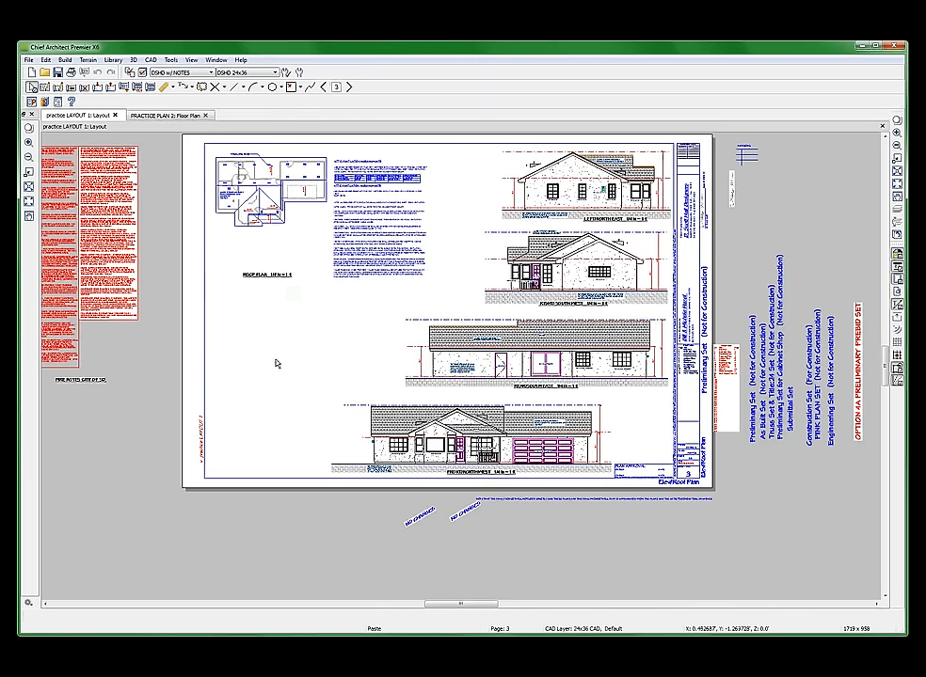
key(ctrl+v)
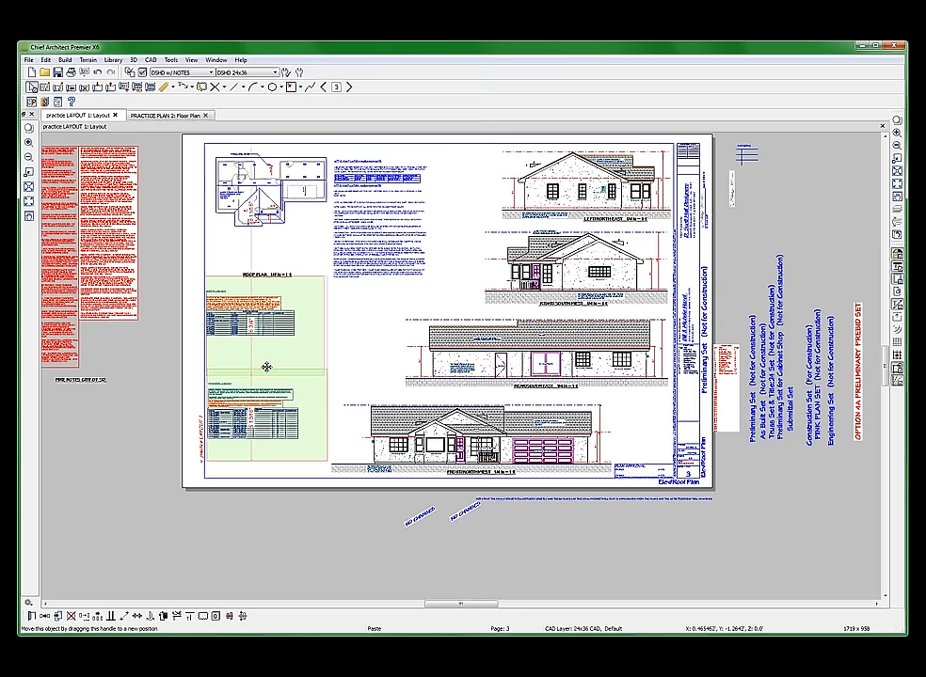
drag(266, 367, 271, 373)
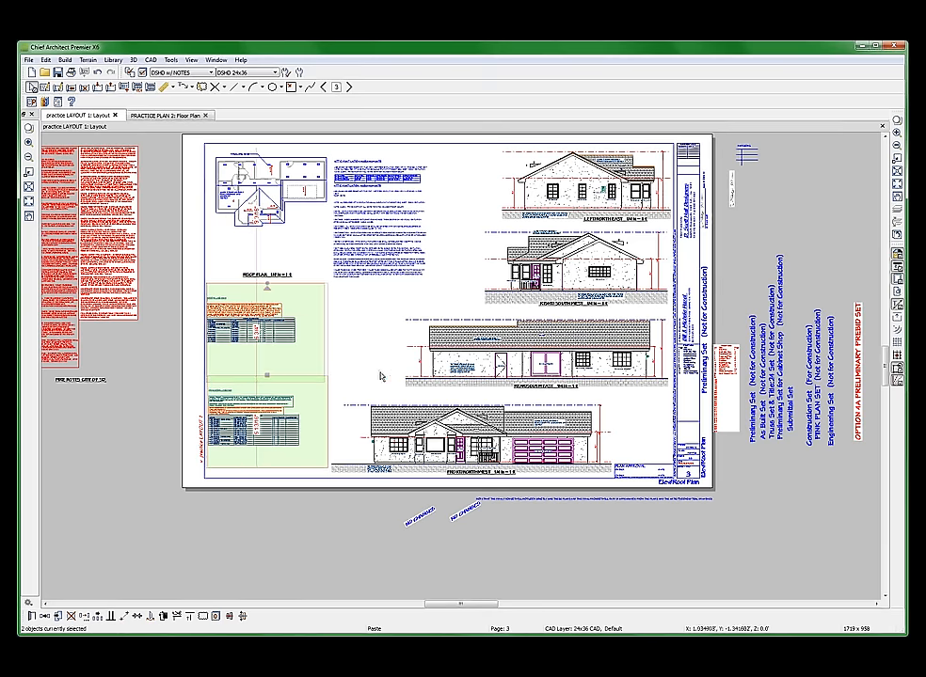
click(550, 359)
key(Escape)
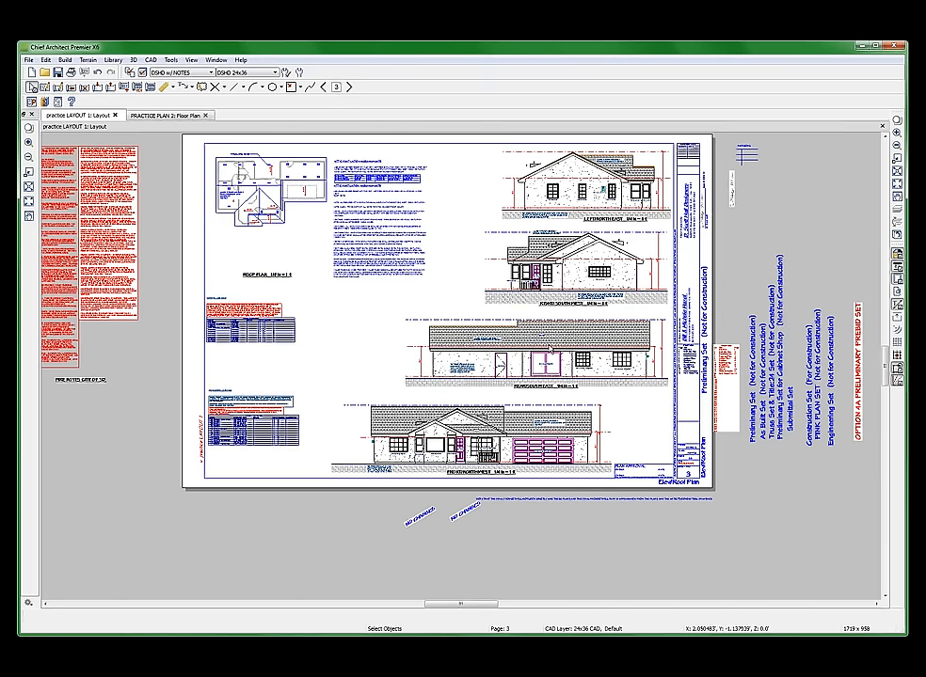
- Examine the door and window labels on the Rear/South East elevation
key(z)
drag(475, 327, 656, 406)
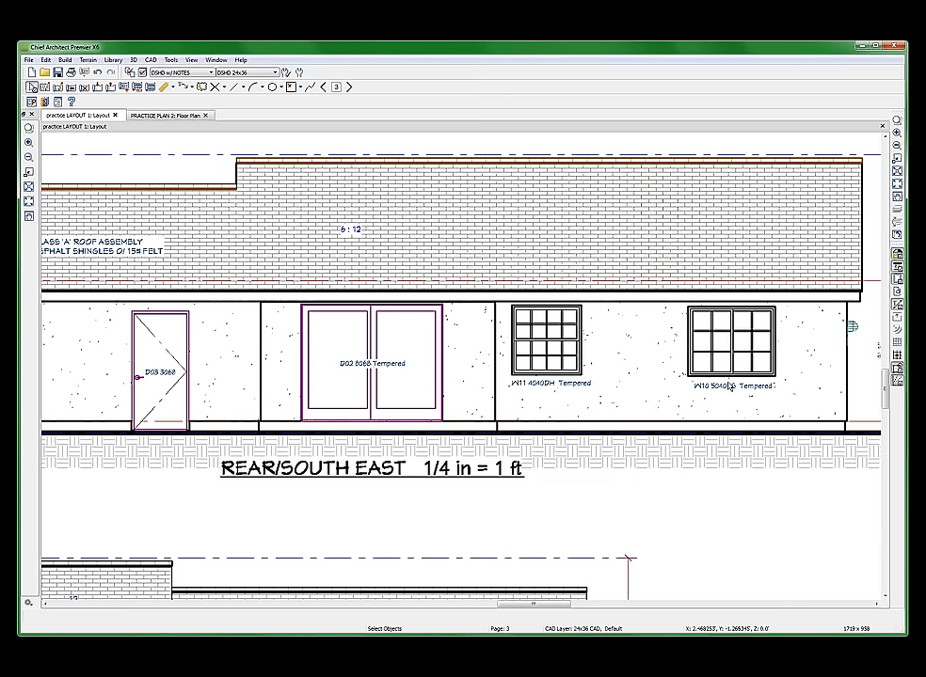
click(719, 378)
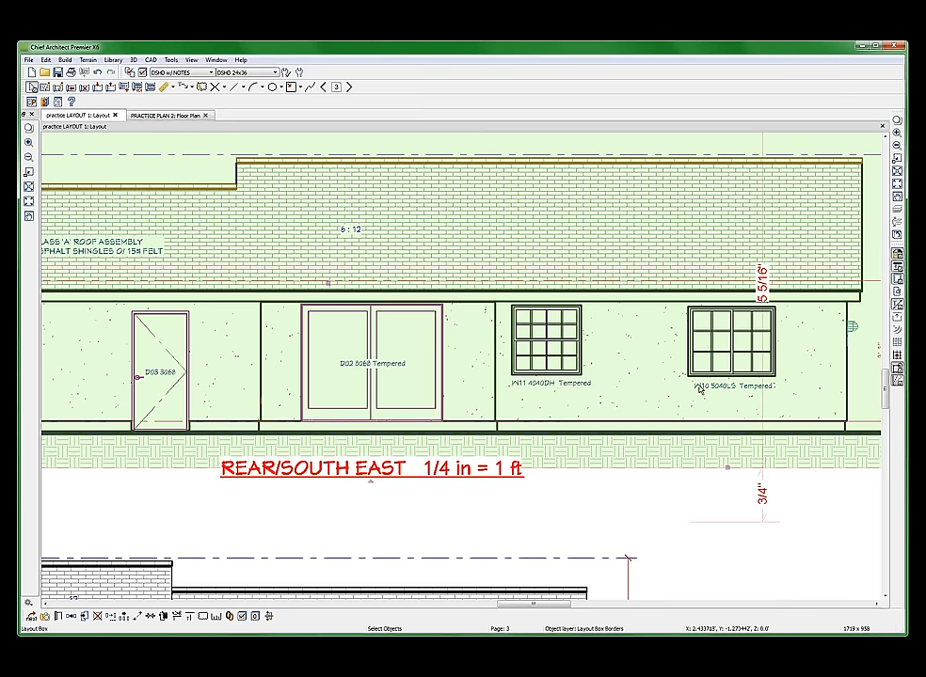
scroll(700, 390, up, 2)
scroll(708, 433, down, 4)
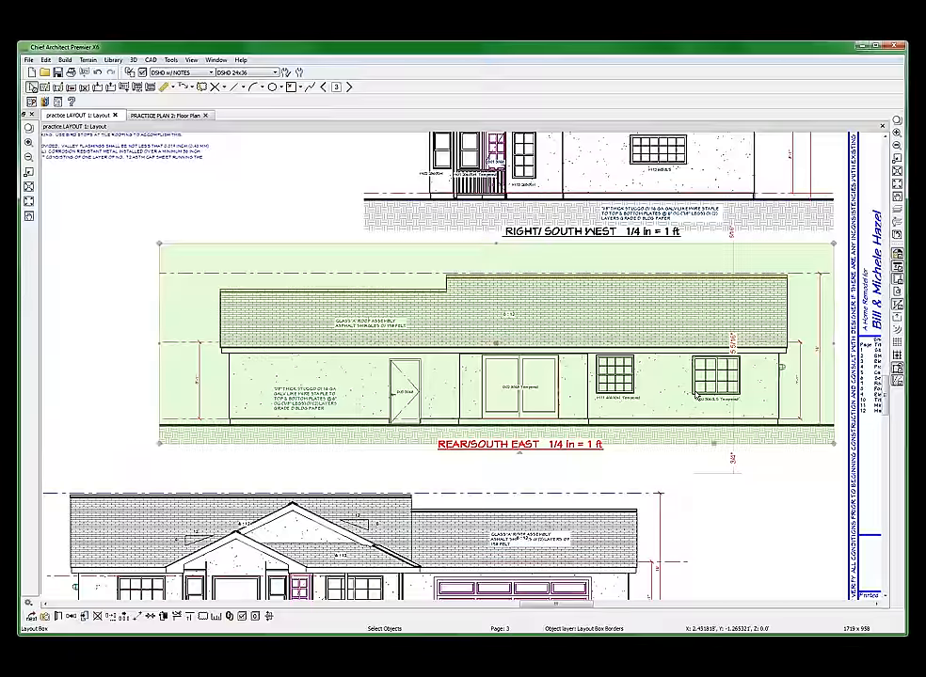
scroll(696, 394, down, 3)
- Copy the Rear/South East and Front/North West elevations together with the door and window legends from page 3
click(143, 320)
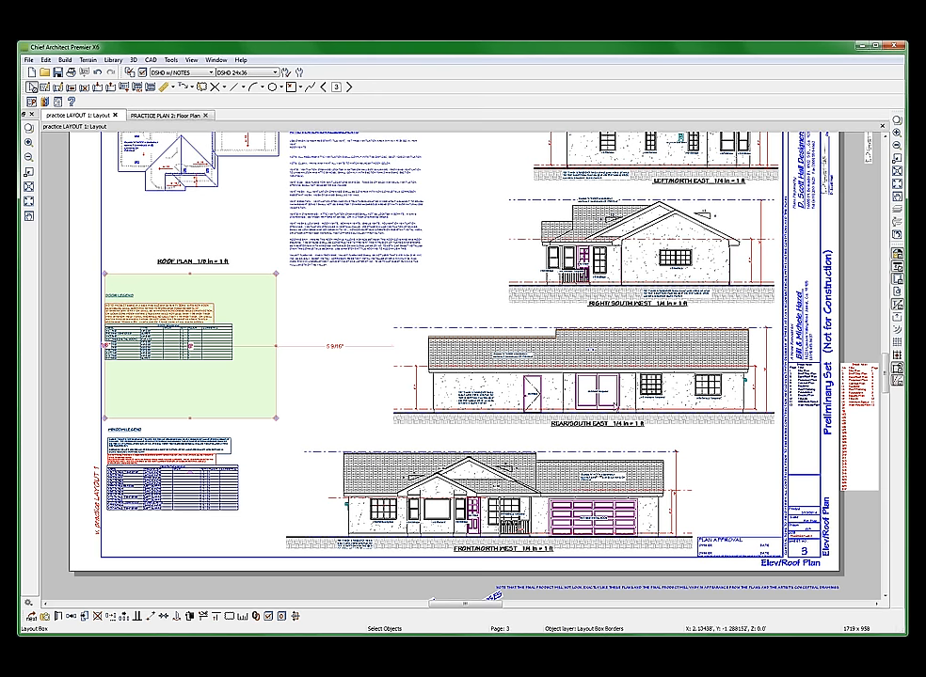
click(612, 402)
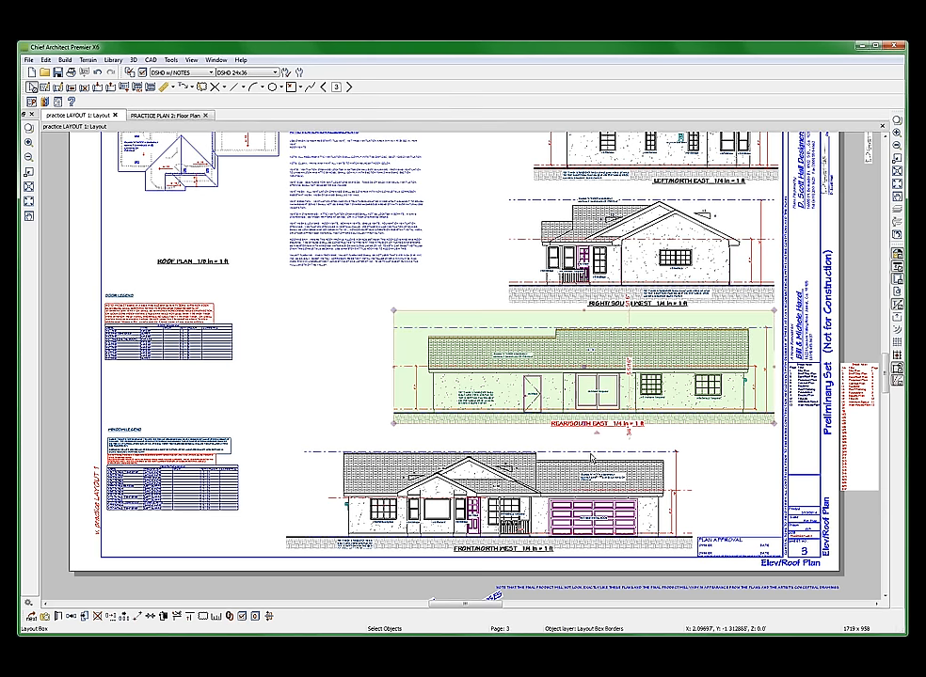
shift+click(515, 506)
shift+click(146, 301)
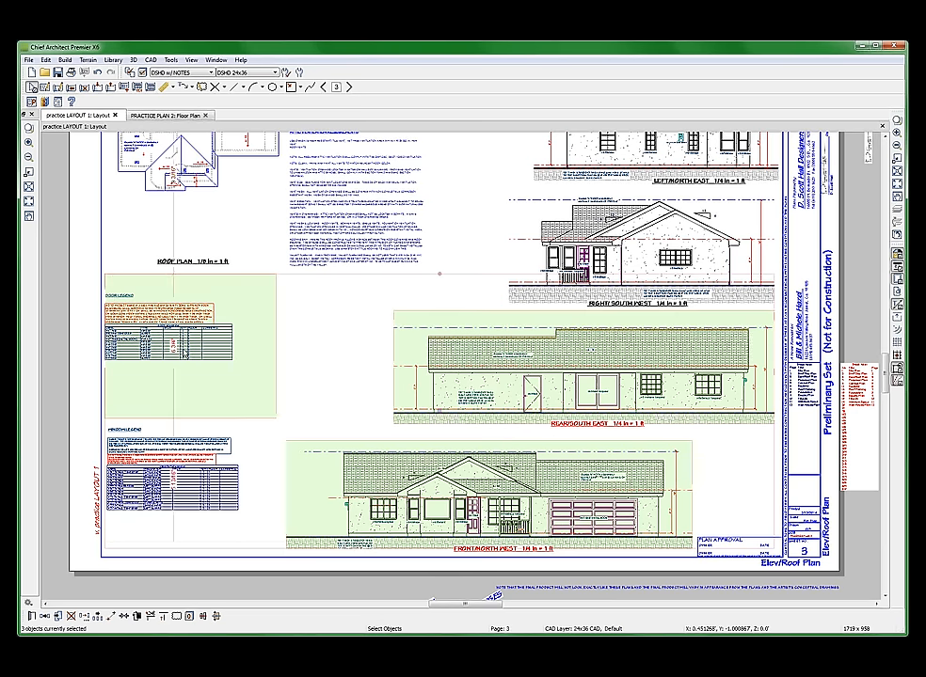
shift+click(138, 493)
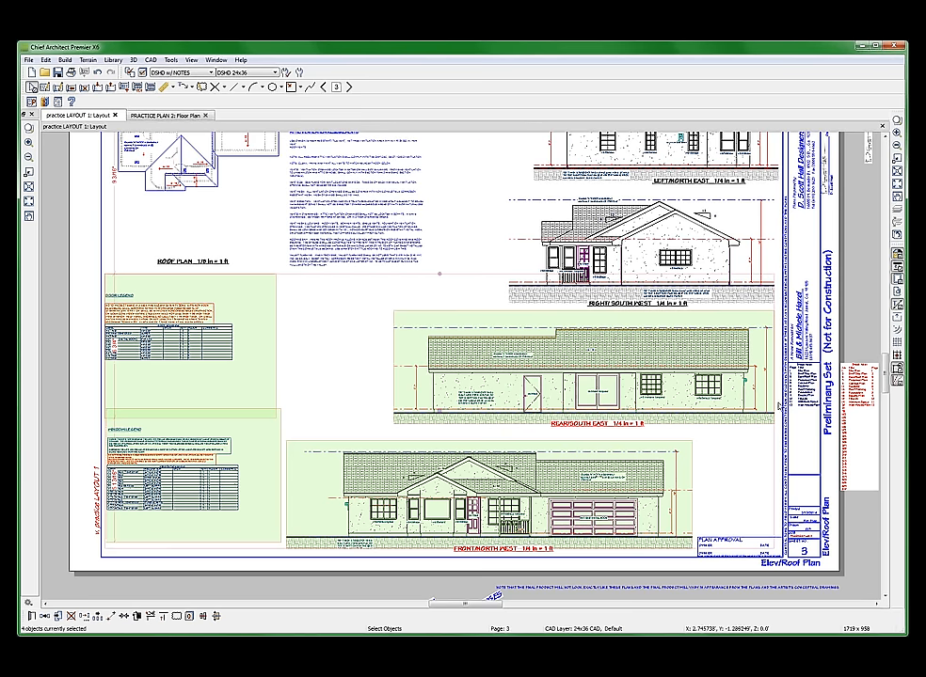
scroll(869, 418, up, 3)
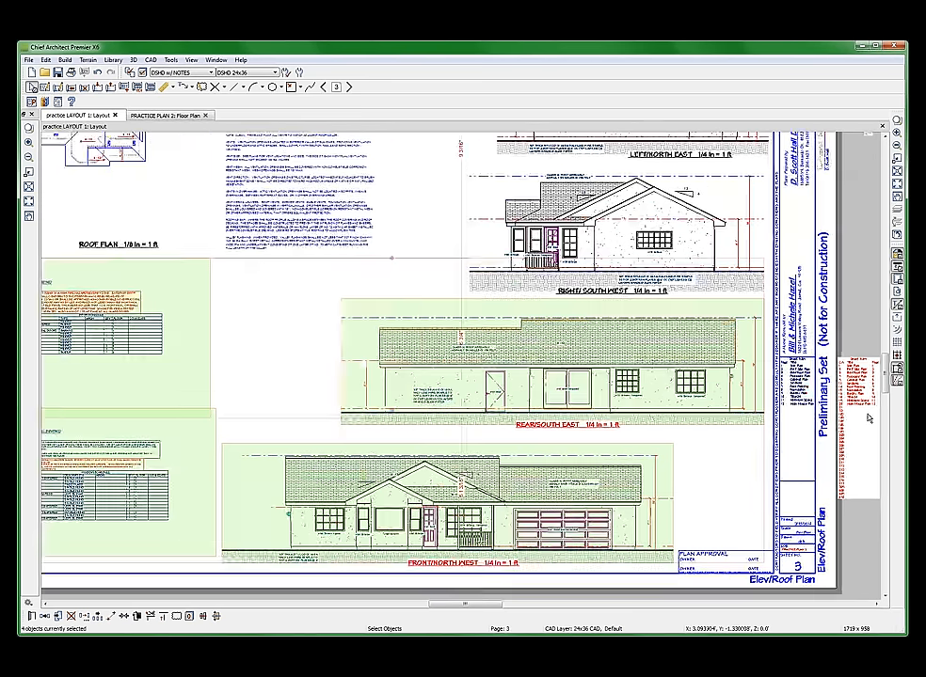
scroll(869, 418, down, 2)
scroll(868, 417, up, 2)
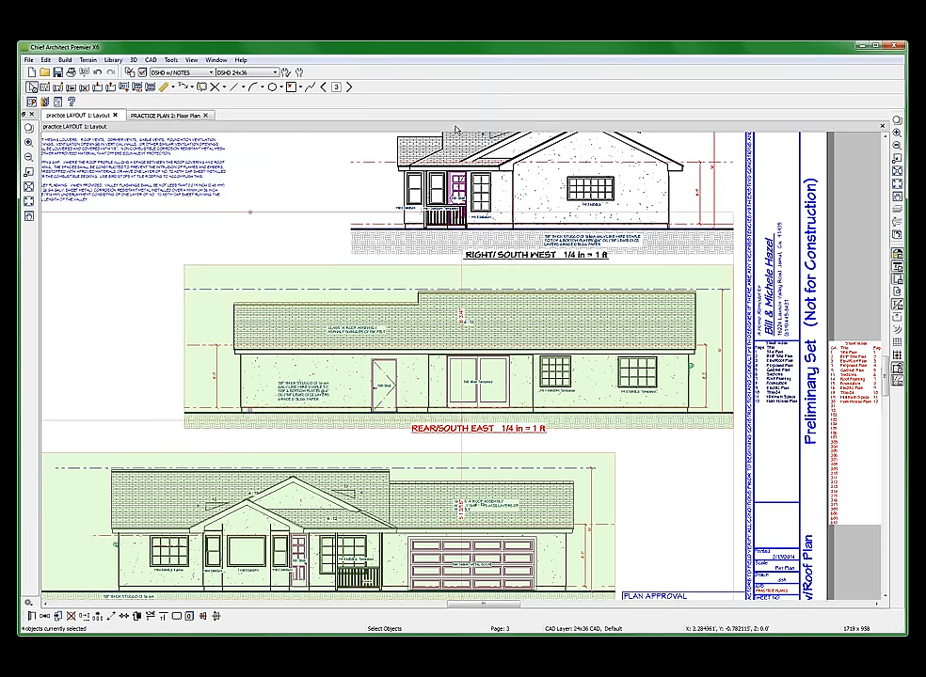
- Paste the copied elevations and legends onto layout page 21
click(337, 88)
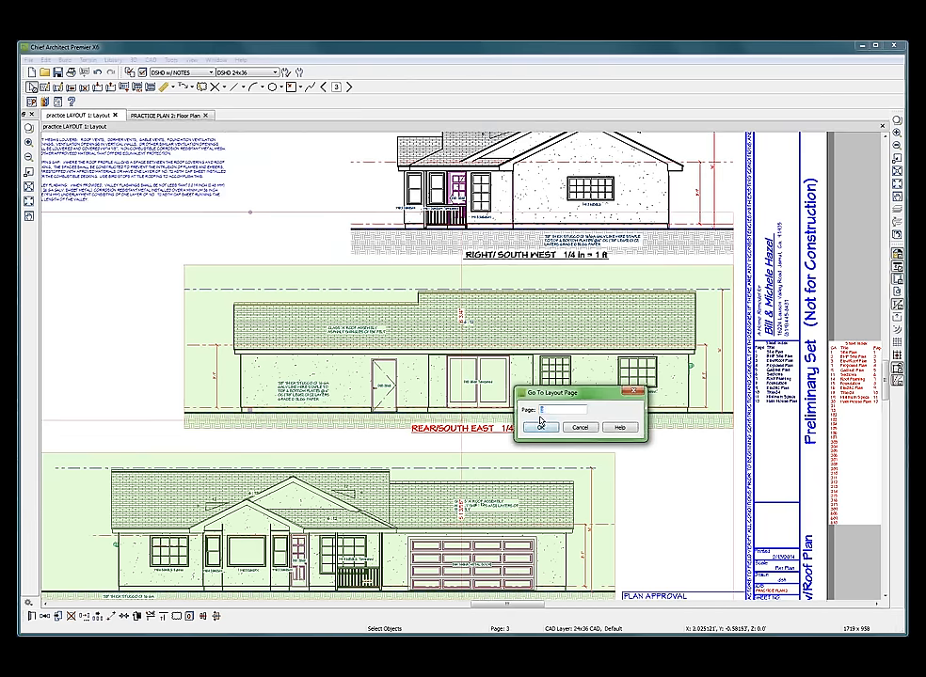
text(21)
click(546, 425)
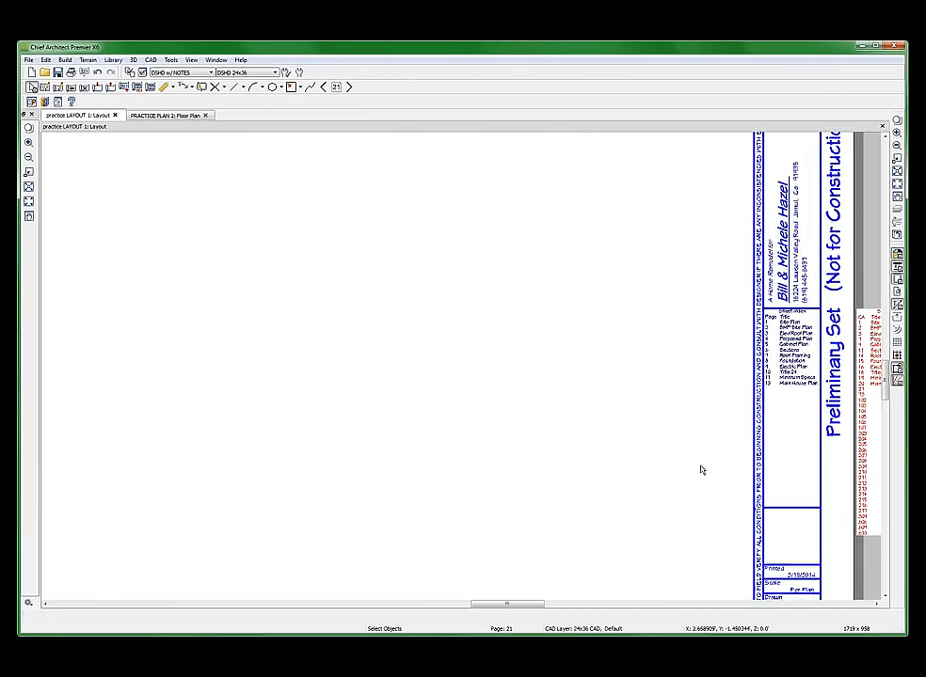
scroll(700, 468, down, 1)
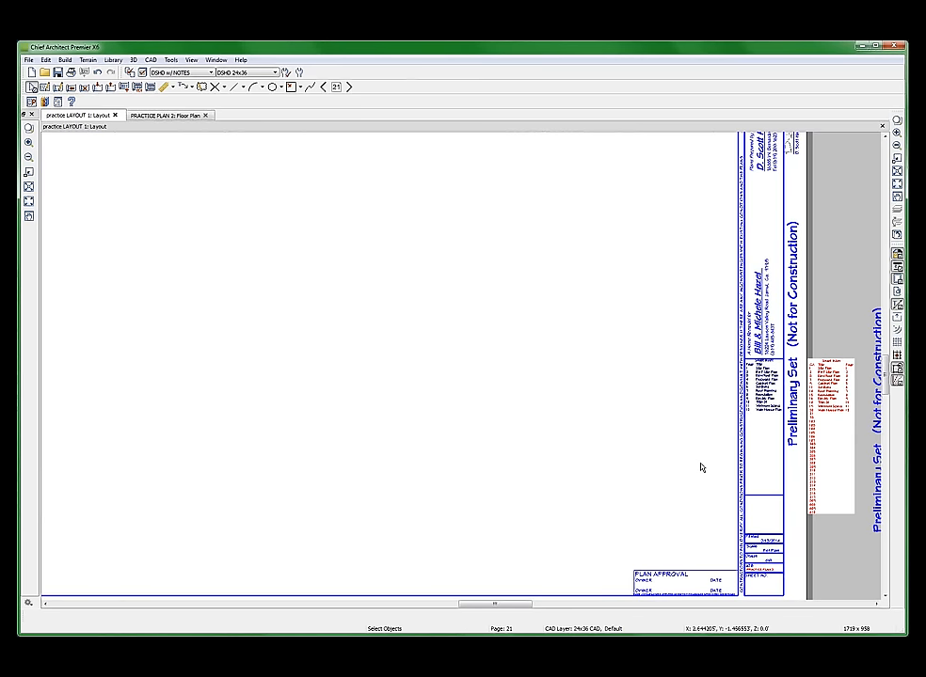
key(ctrl+v)
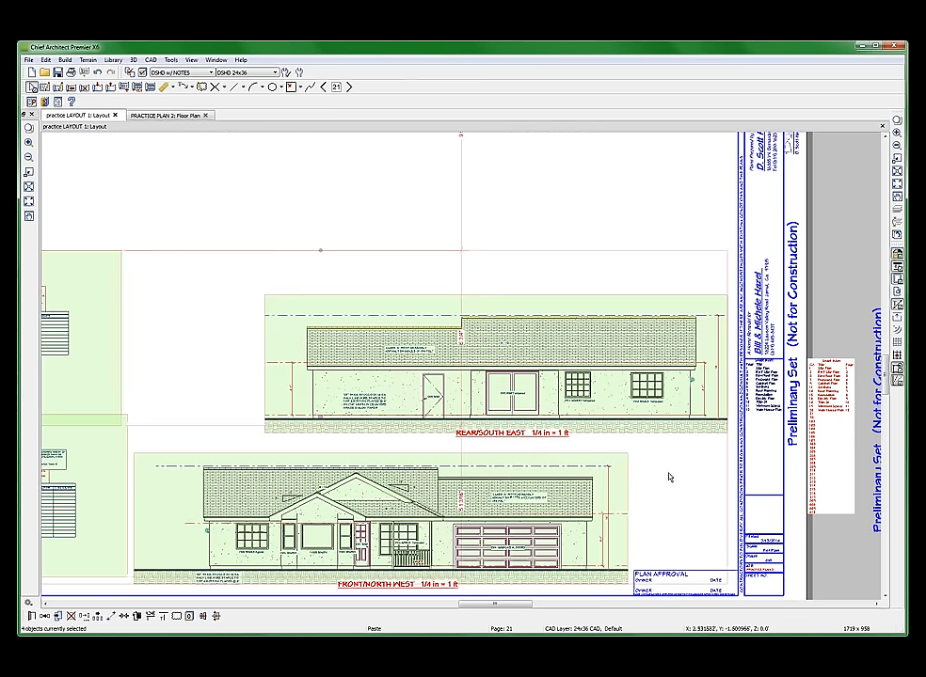
scroll(696, 470, down, 2)
scroll(719, 463, up, 2)
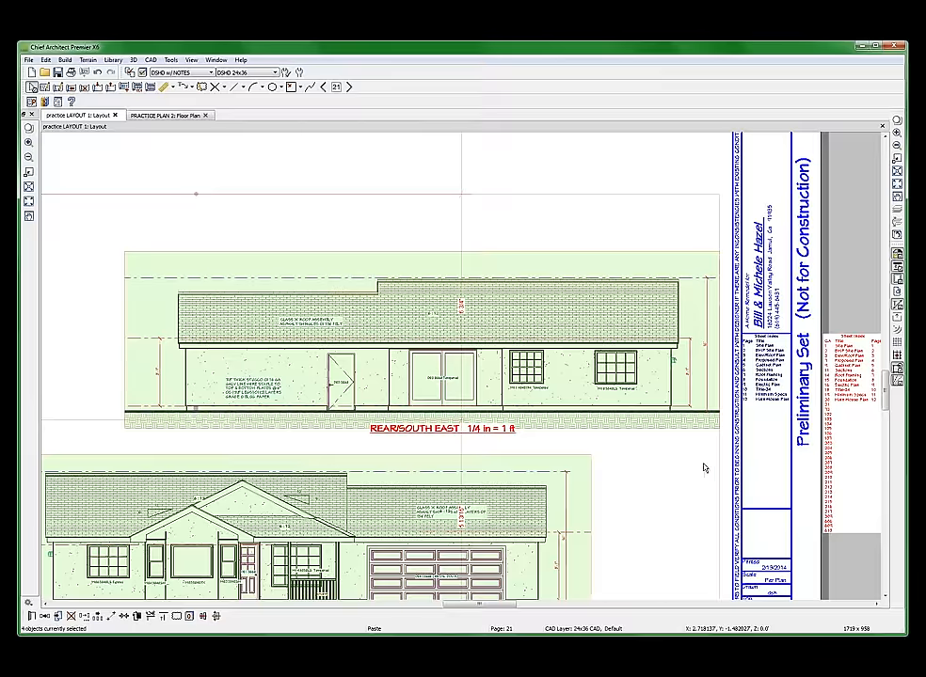
scroll(706, 466, down, 1)
scroll(705, 466, down, 2)
scroll(414, 441, up, 1)
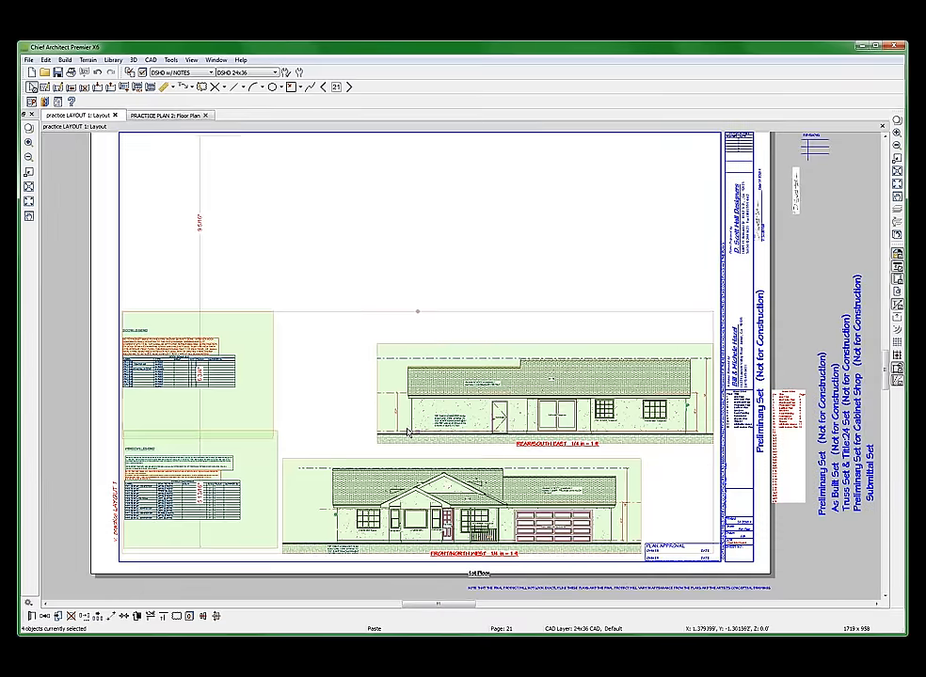
key(Escape)
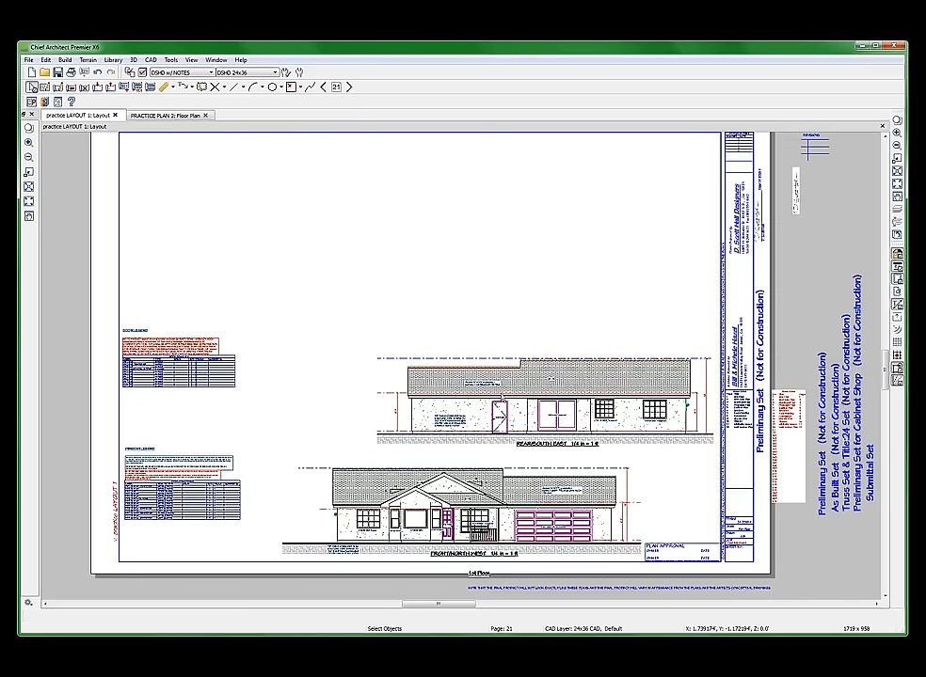
- Open the rear elevation view from its layout box and duplicate the A2 REAR annotation set
double_click(539, 405)
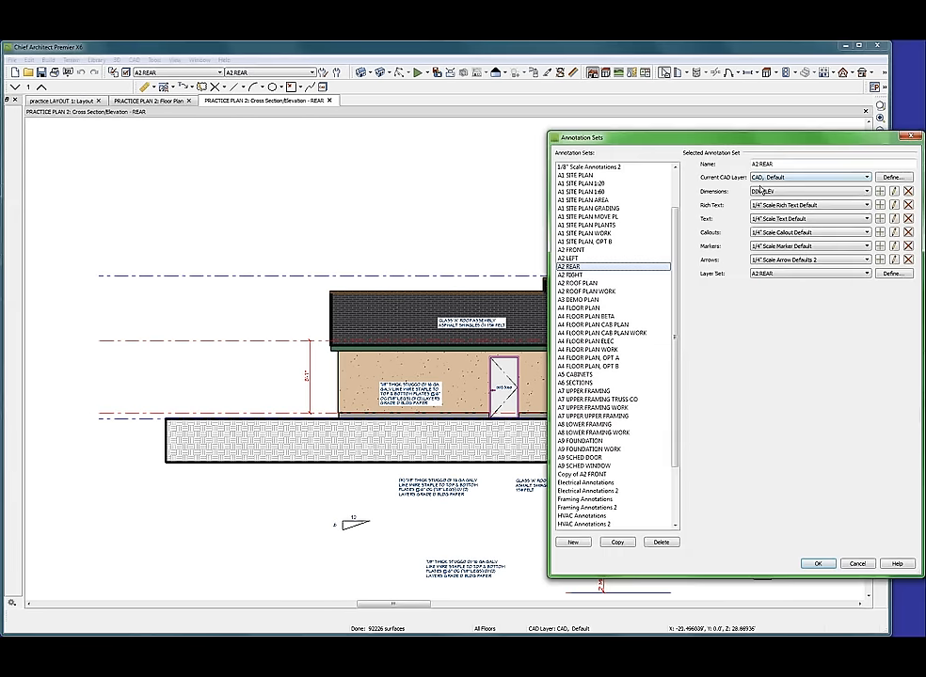
click(617, 543)
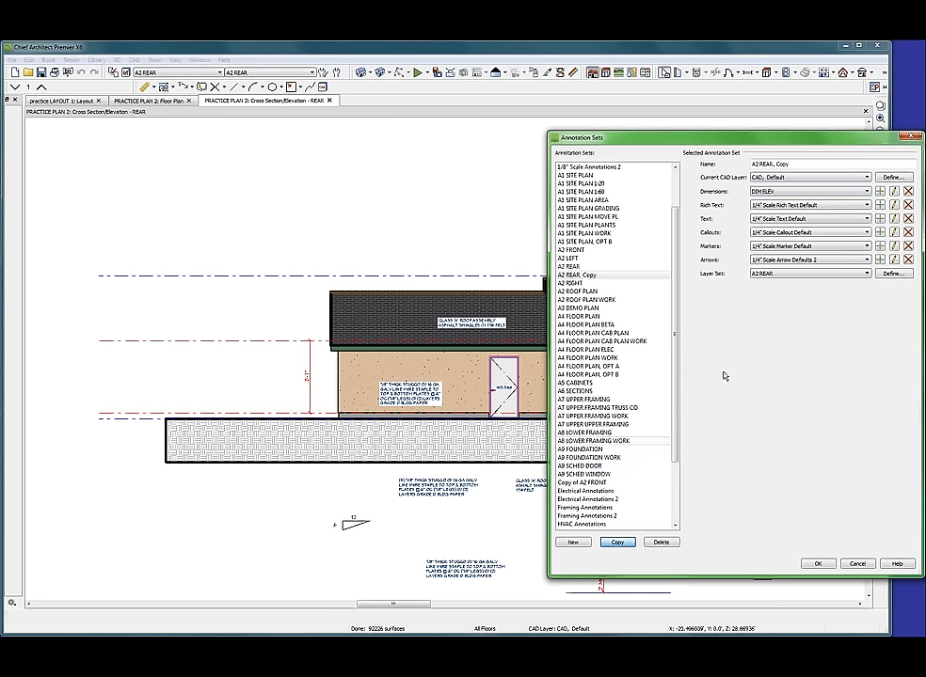
- Rename the duplicated annotation set A2 REAR WD ELEV AS and open its layer set definition
click(775, 163)
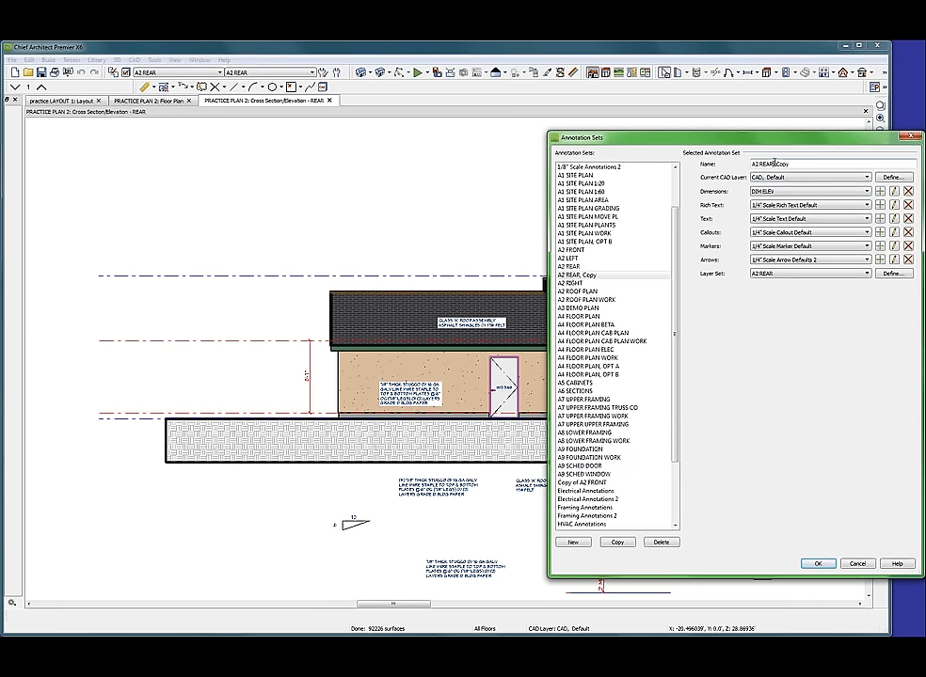
drag(773, 163, 811, 175)
key(BackSpace)
text(WD)
text( WE)
text(E)
text(V AS.)
click(893, 276)
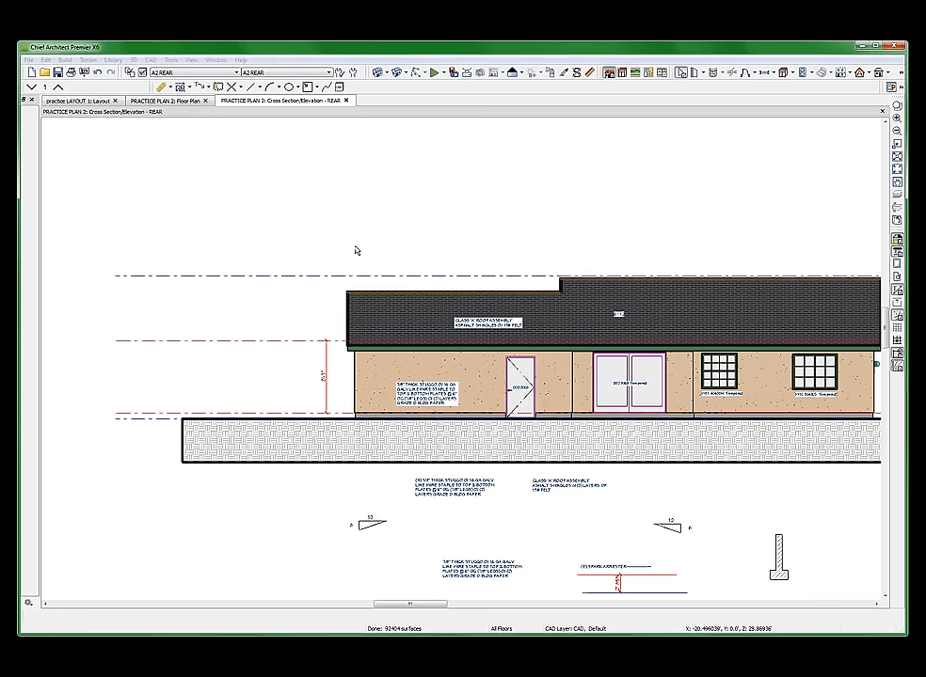
- Switch the rear elevation view to the A2 REAR WD ELEV AS annotation set
click(306, 72)
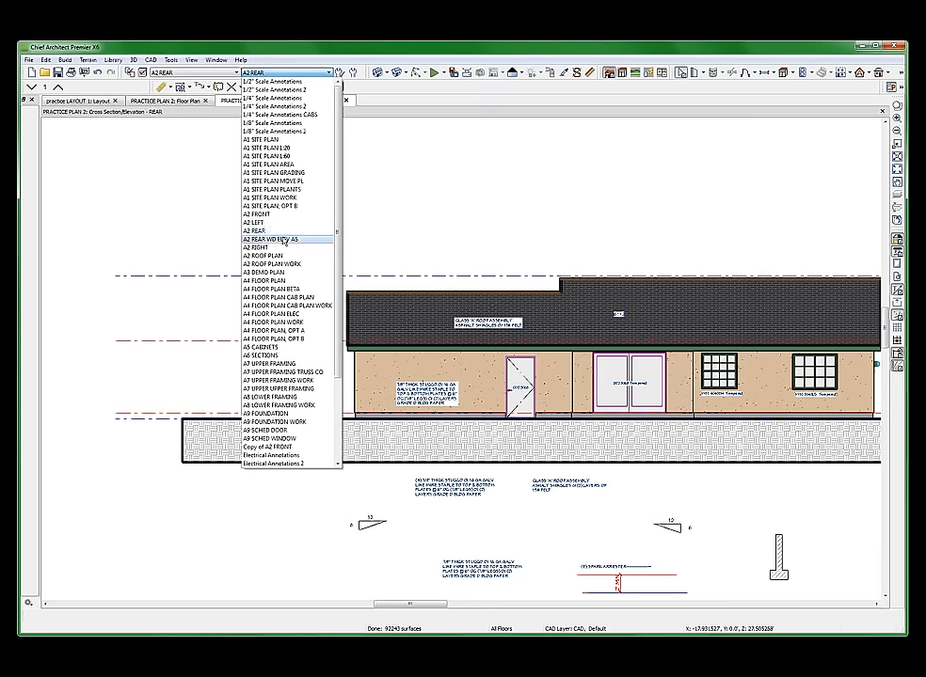
click(284, 242)
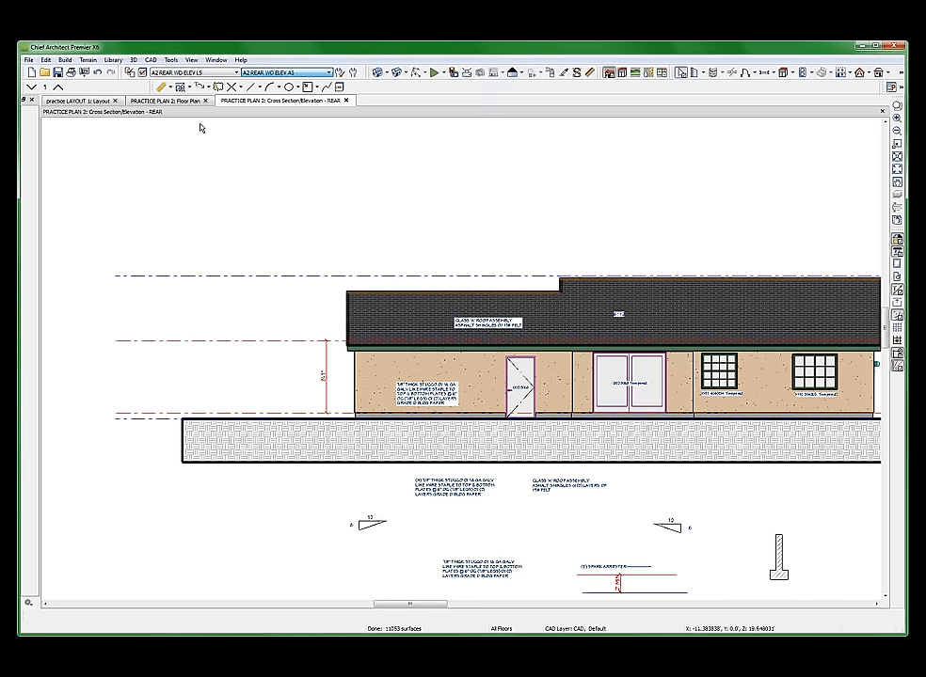
scroll(182, 75, down, 1)
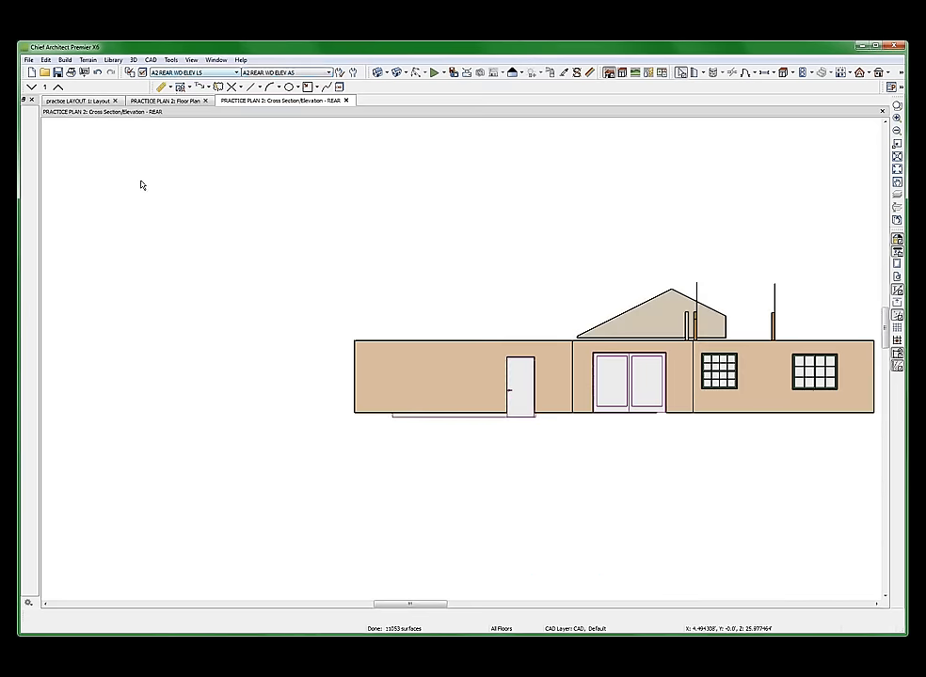
- Examine the door and window labels, the wall outlines and the gable roof section in the rear elevation view
scroll(186, 155, up, 1)
scroll(378, 159, down, 2)
scroll(593, 273, up, 2)
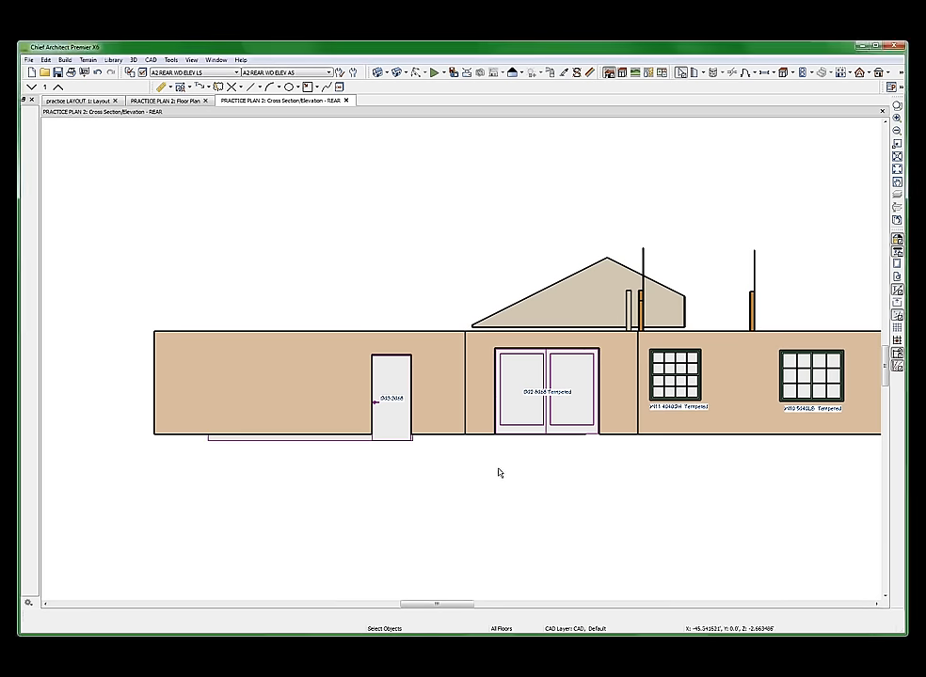
scroll(384, 452, up, 2)
scroll(375, 451, down, 3)
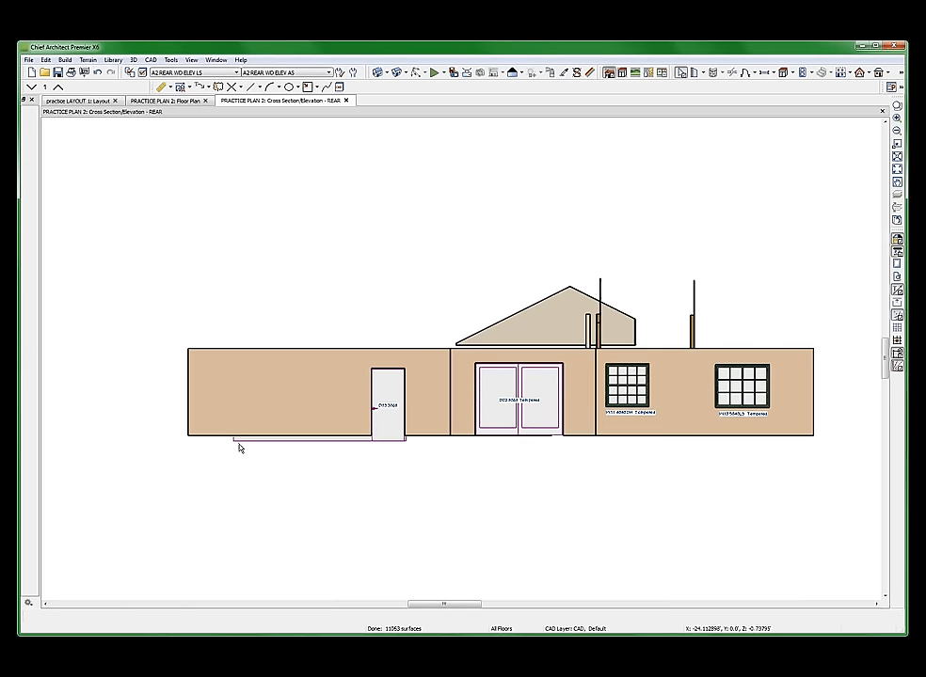
scroll(243, 445, down, 1)
scroll(244, 445, up, 3)
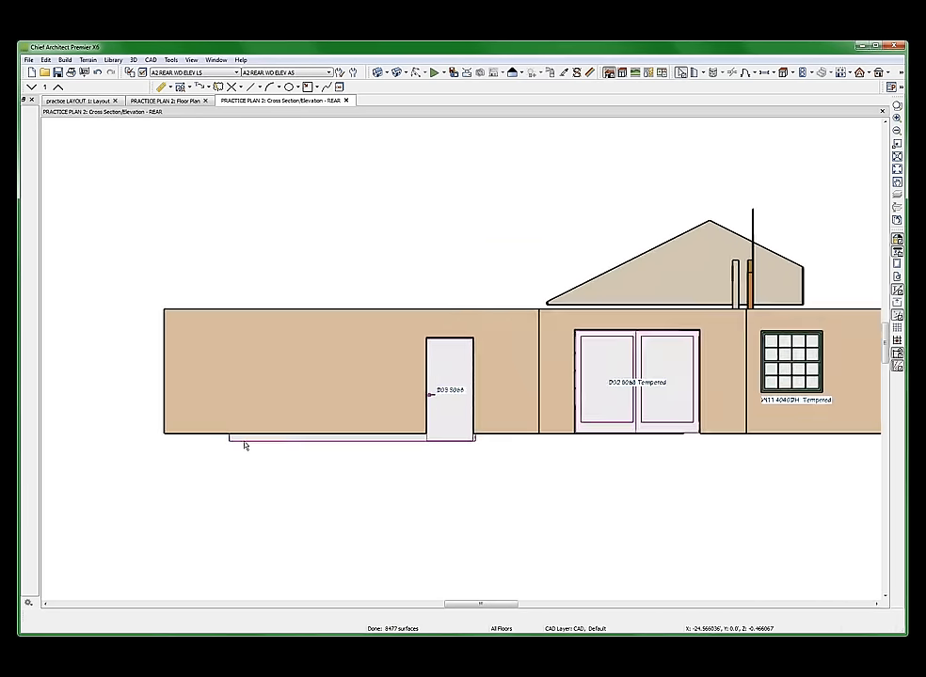
scroll(244, 445, up, 3)
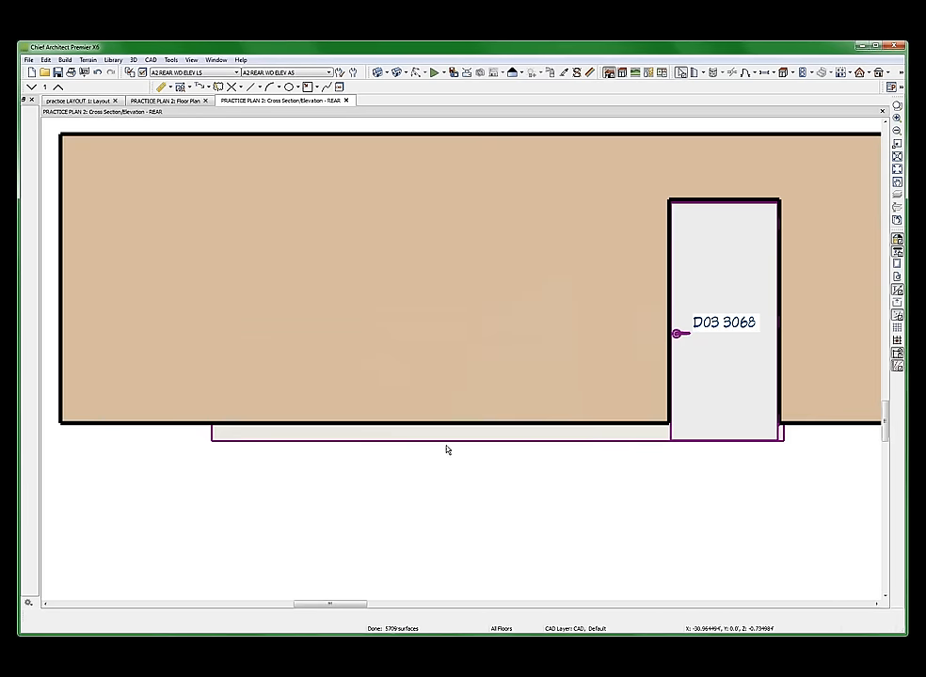
scroll(304, 438, down, 3)
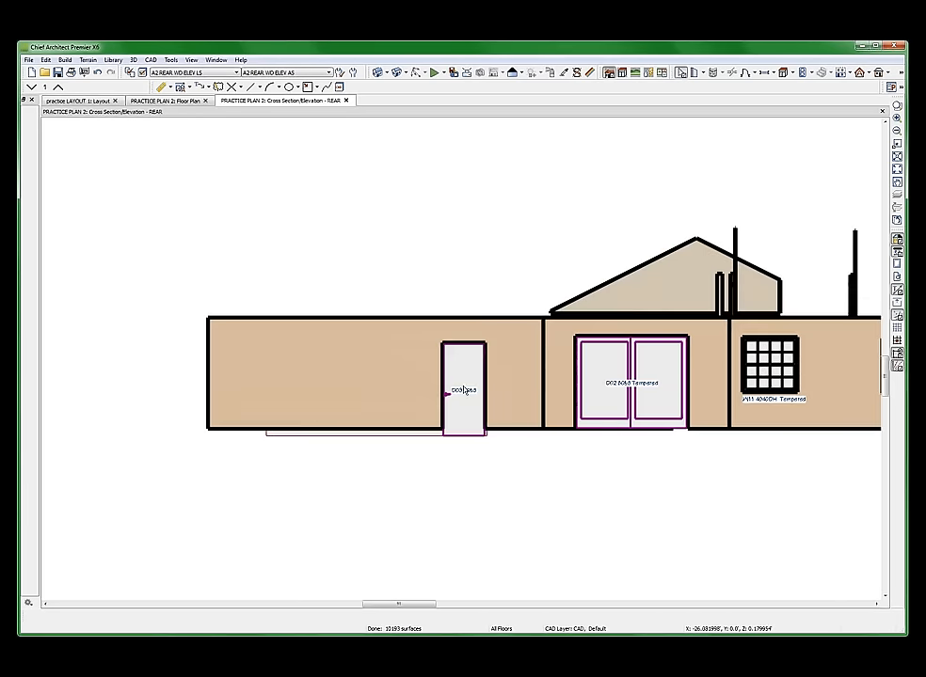
click(666, 285)
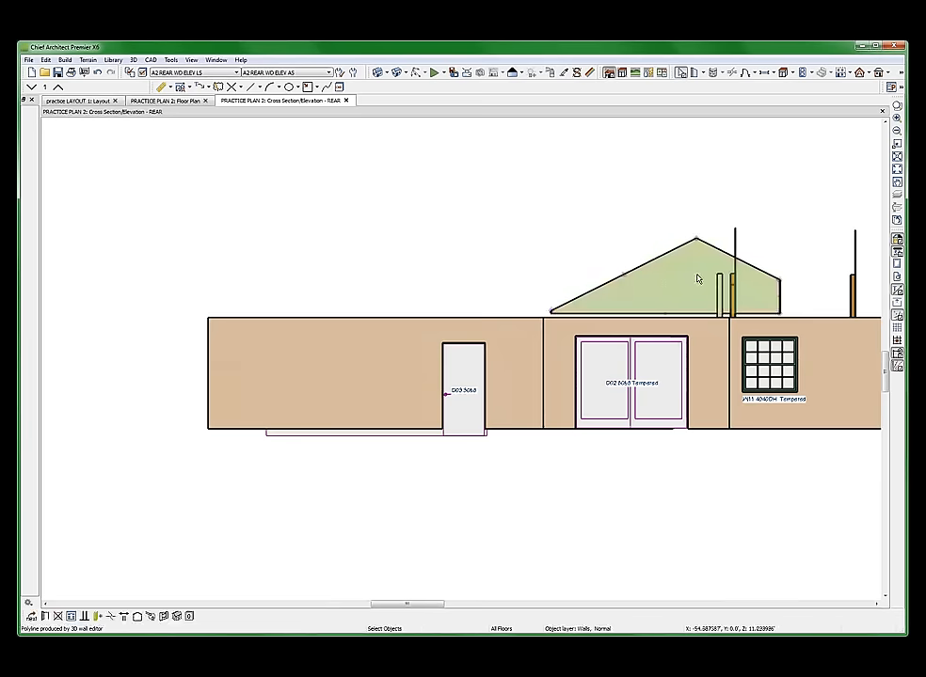
click(502, 213)
scroll(439, 281, up, 2)
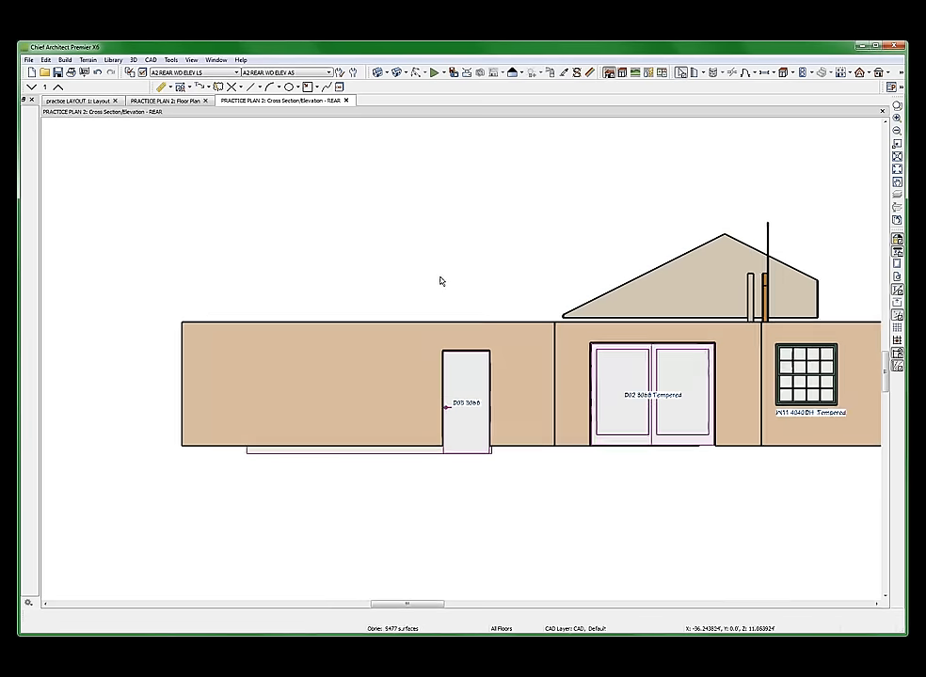
scroll(440, 281, down, 1)
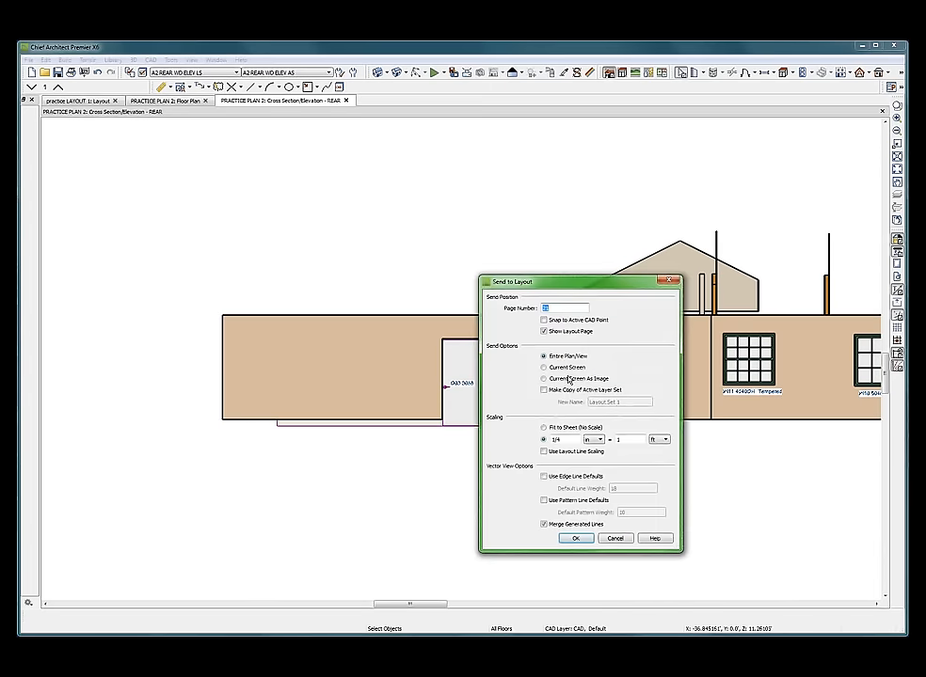
- Send the rear elevation's current screen to layout page 21 at 1/4 in = 1 ft and move its box above the existing rear elevation
click(572, 368)
key(Return)
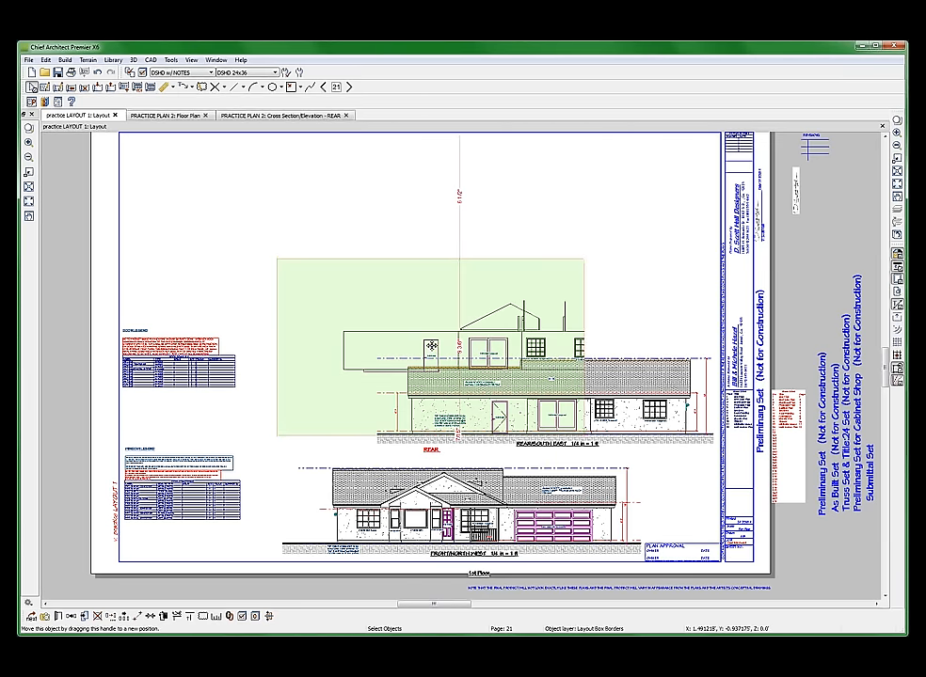
drag(431, 346, 433, 266)
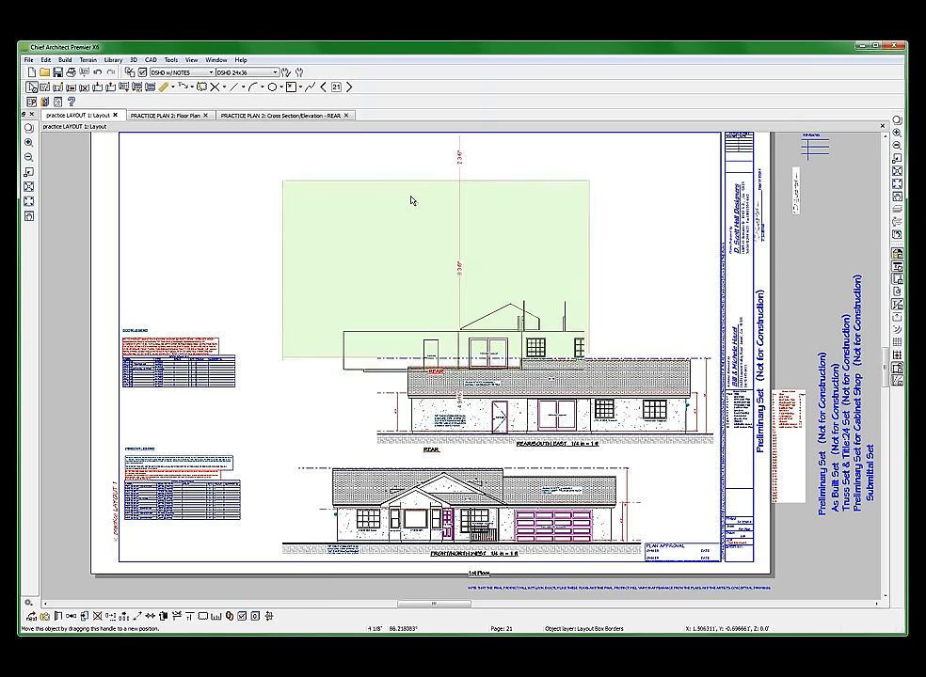
key(Escape)
click(551, 406)
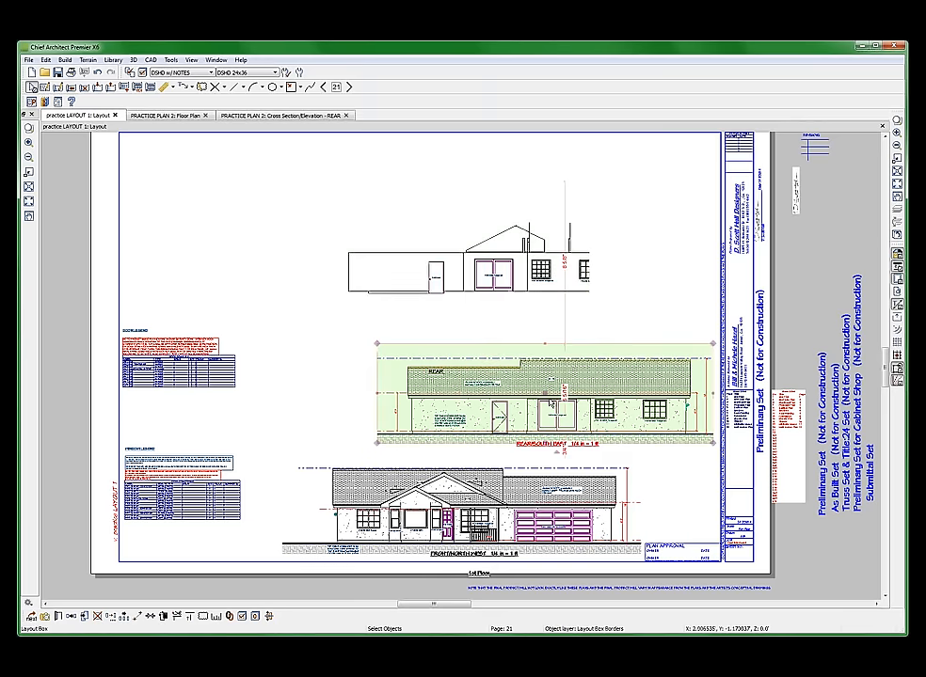
double_click(552, 405)
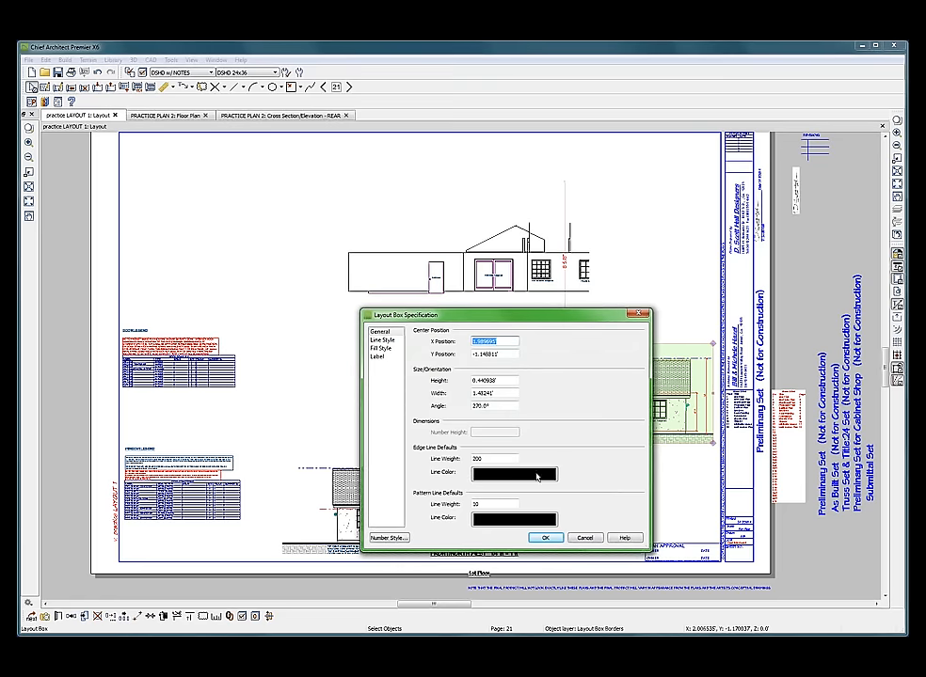
click(584, 538)
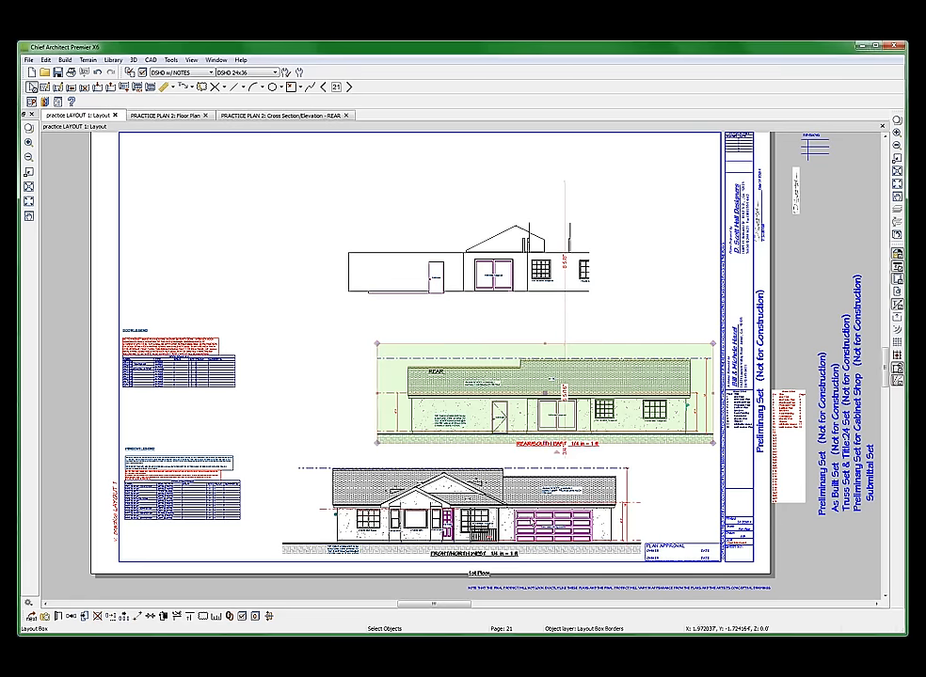
- Open the layer settings of the REAR/SOUTH EAST layout box and update its layout view with the changed elevation
right_click(475, 387)
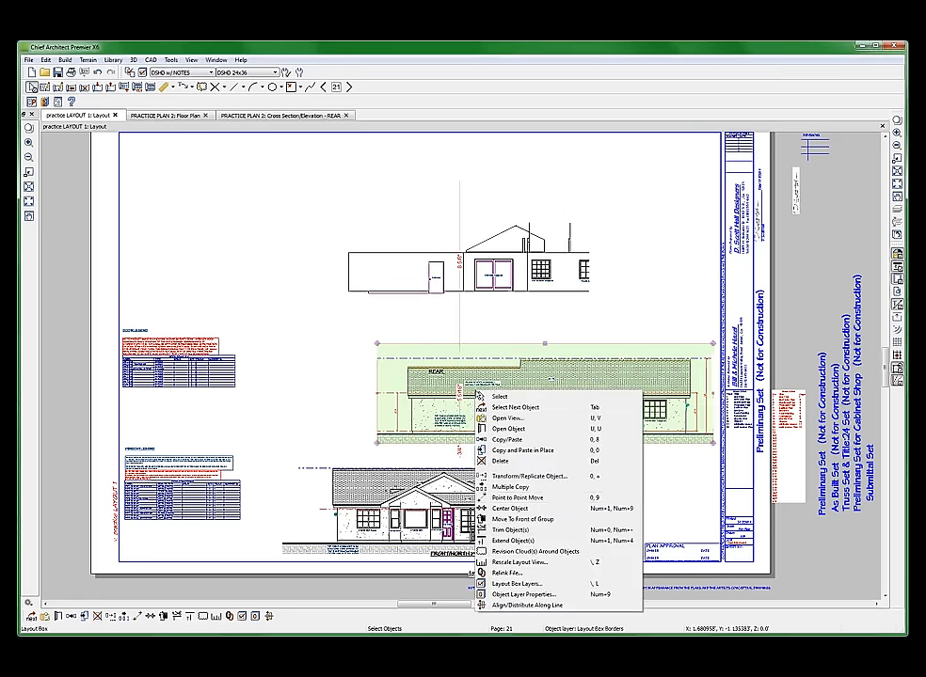
click(510, 584)
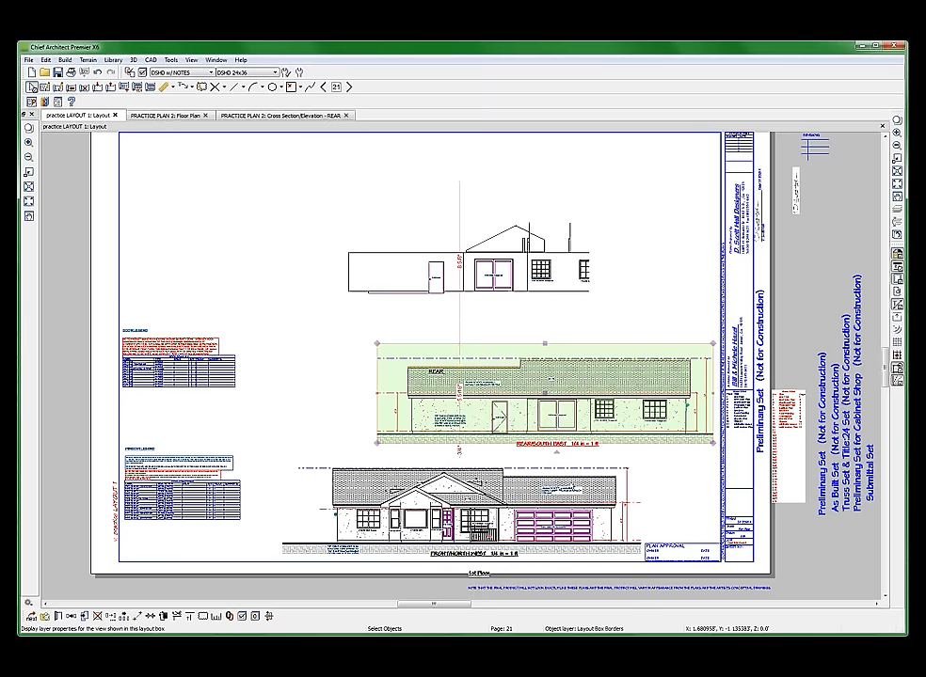
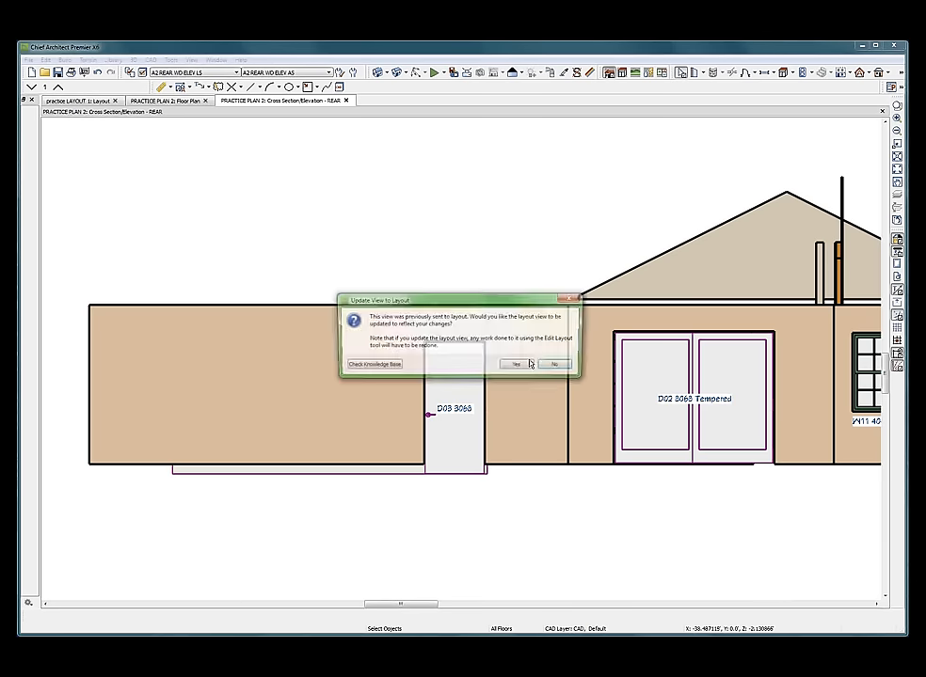
click(517, 366)
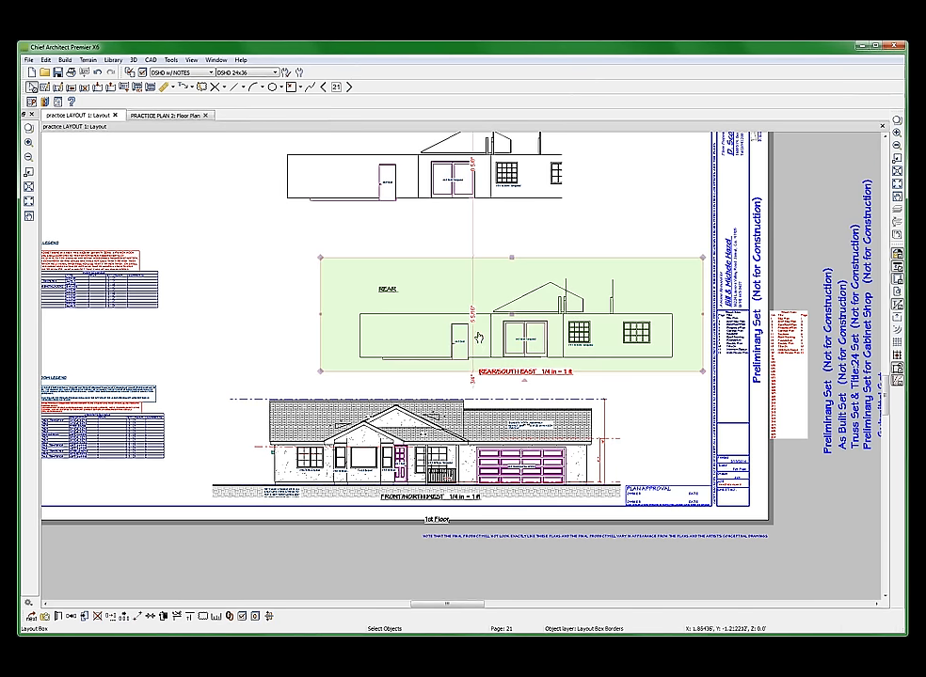
- Crop the REAR/SOUTH EAST layout box from above to about 2 5/8 in high, cutting off the roof at the wall tops
drag(511, 259, 524, 314)
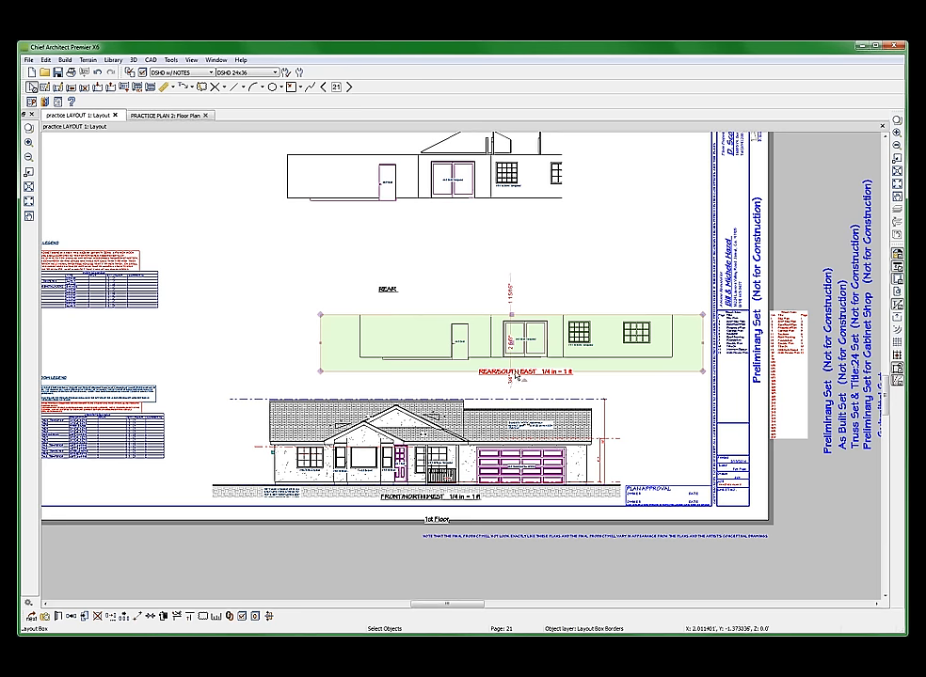
scroll(513, 373, down, 1)
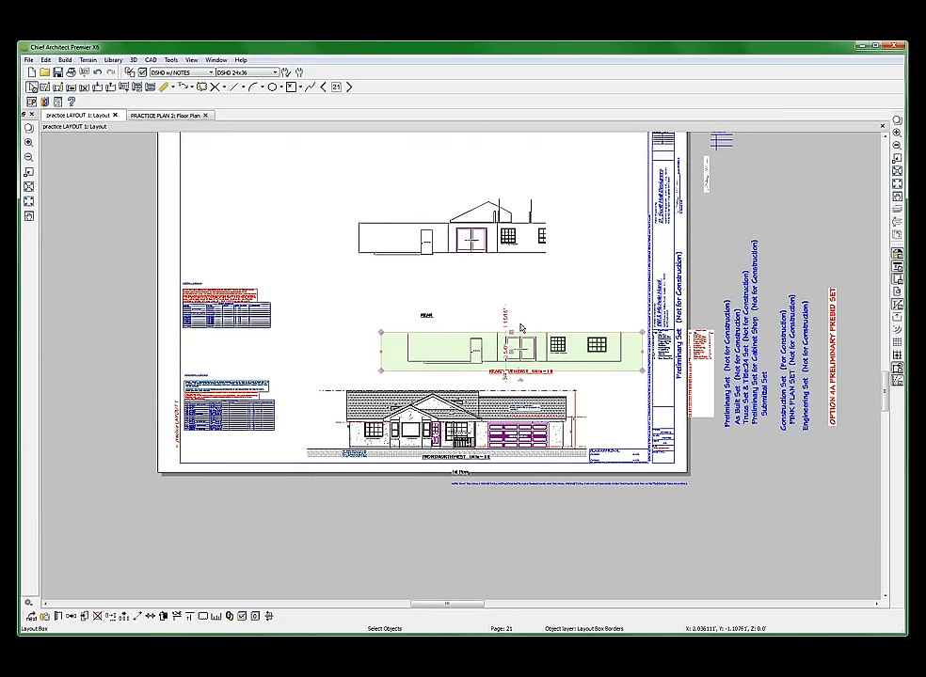
scroll(499, 361, down, 1)
scroll(485, 355, up, 2)
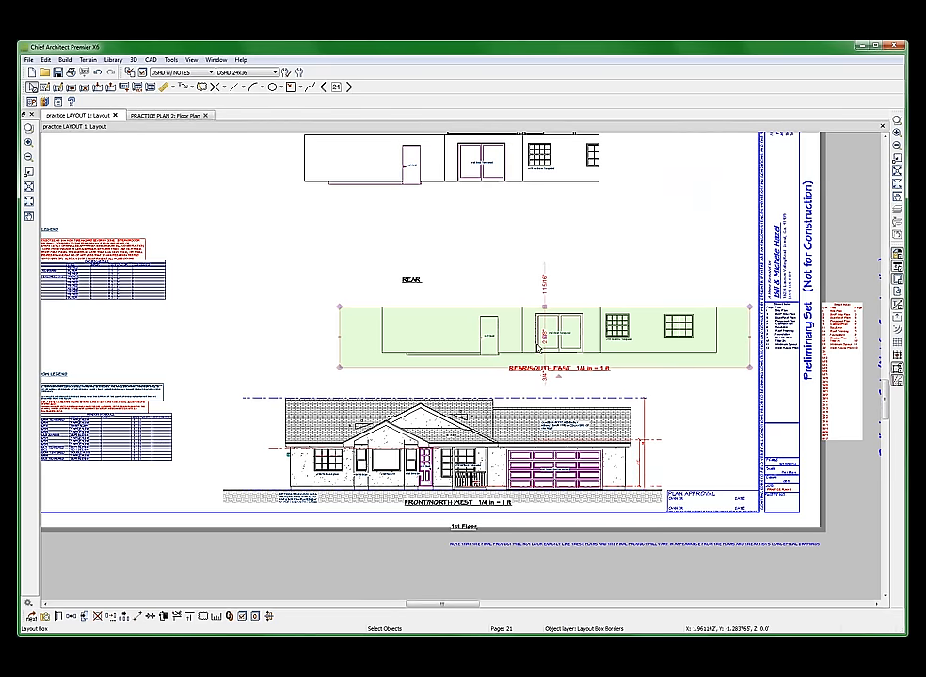
scroll(539, 348, up, 2)
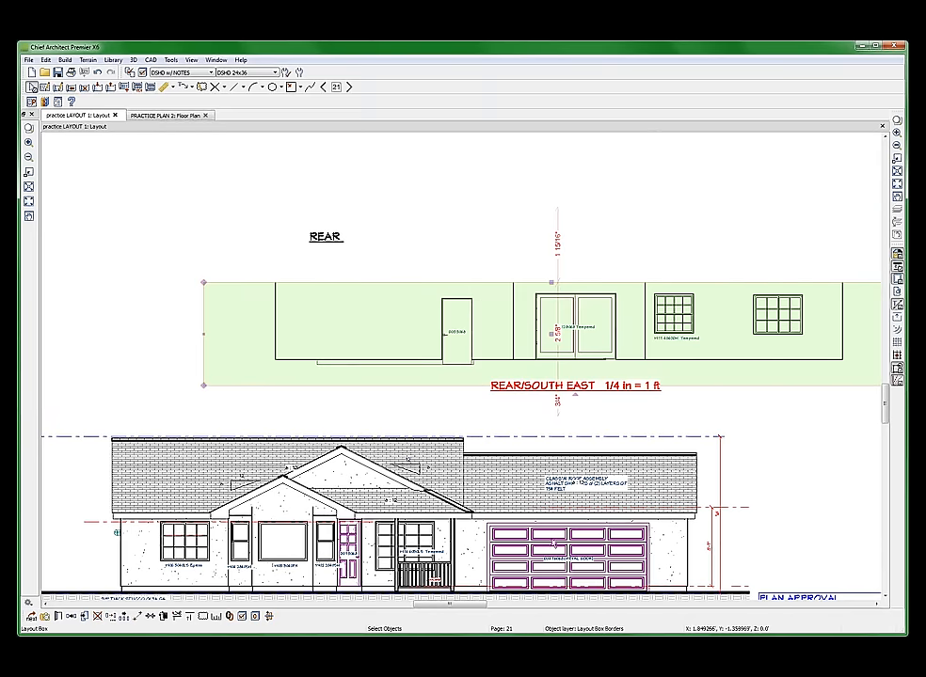
- Change the REAR/SOUTH EAST layout box label to D&W AT SOUTH WALL, keeping the %box_scale% macro after it
double_click(538, 348)
click(378, 357)
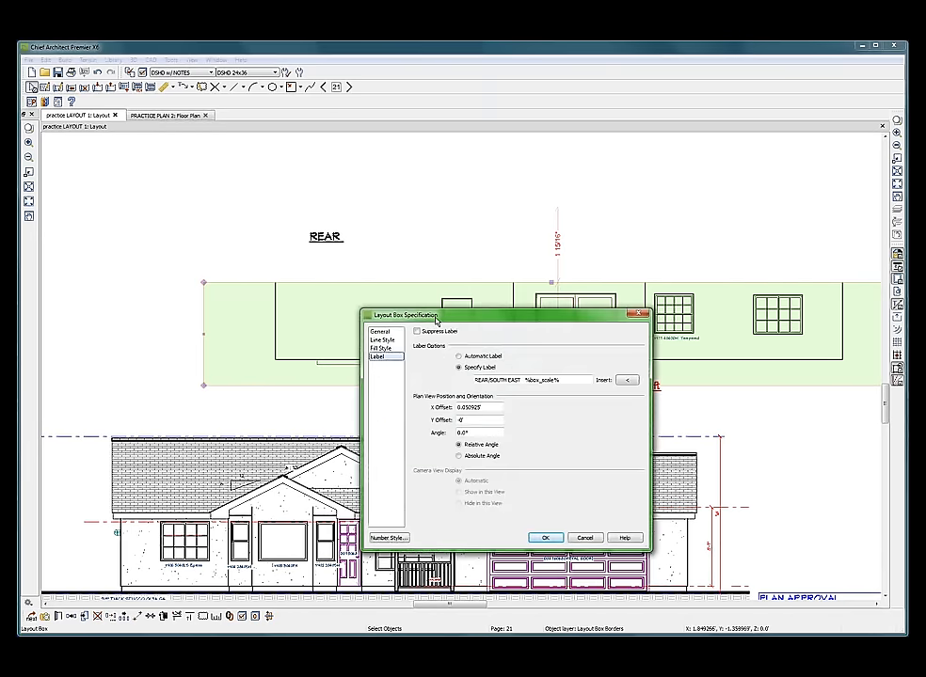
drag(436, 321, 568, 389)
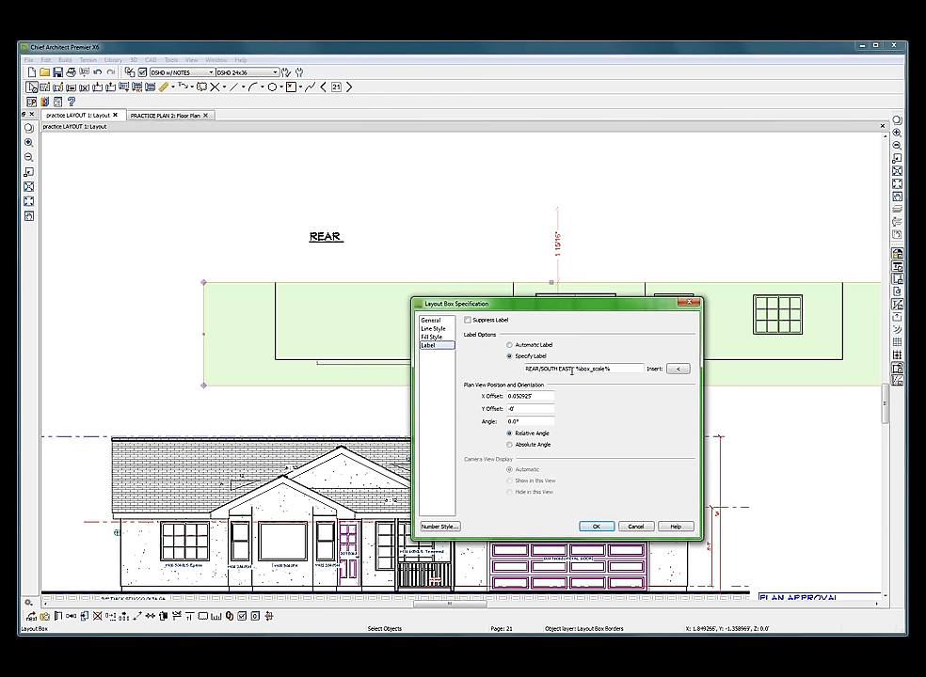
drag(571, 370, 525, 370)
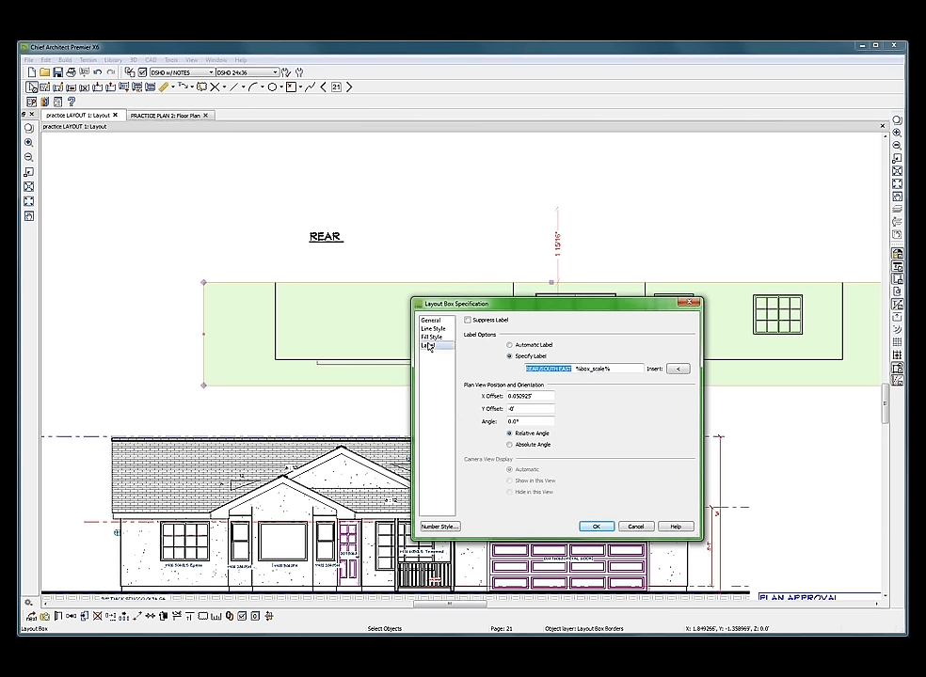
text(R)
text(&W AT)
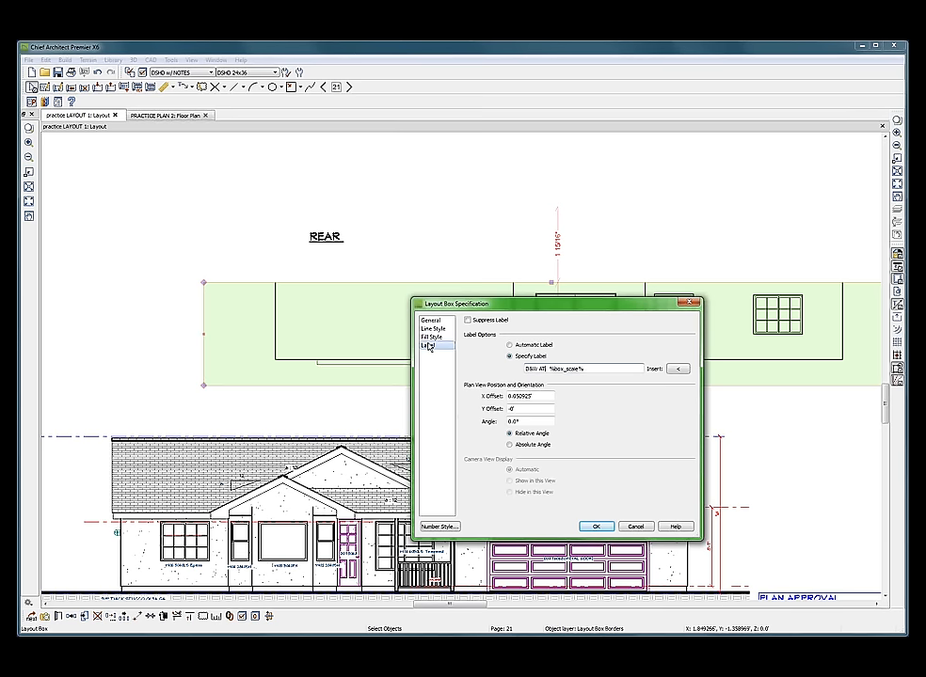
text( SOUTH WALL)
key(Return)
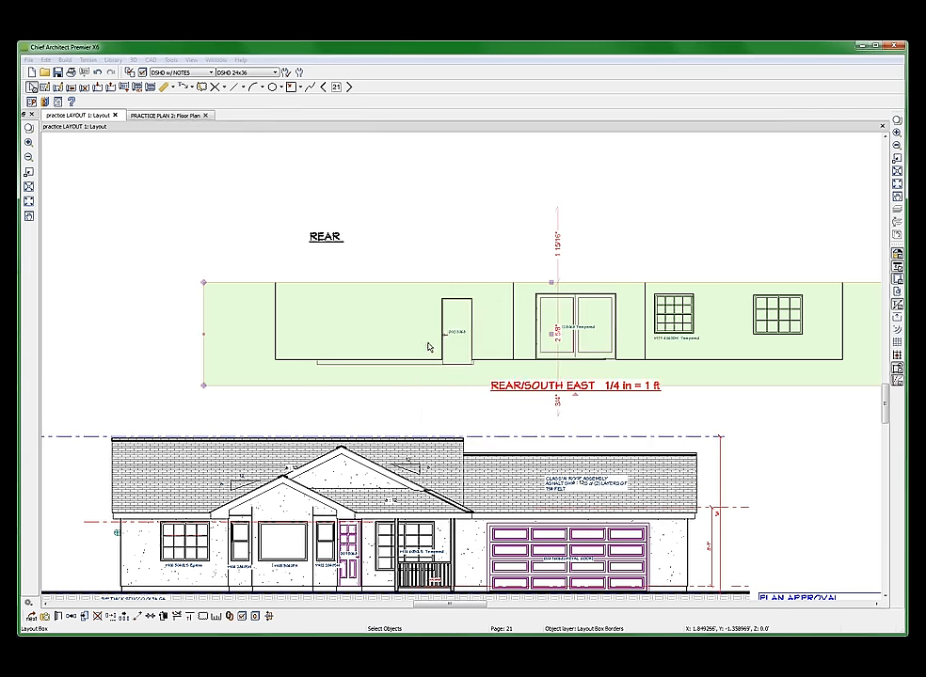
key(Escape)
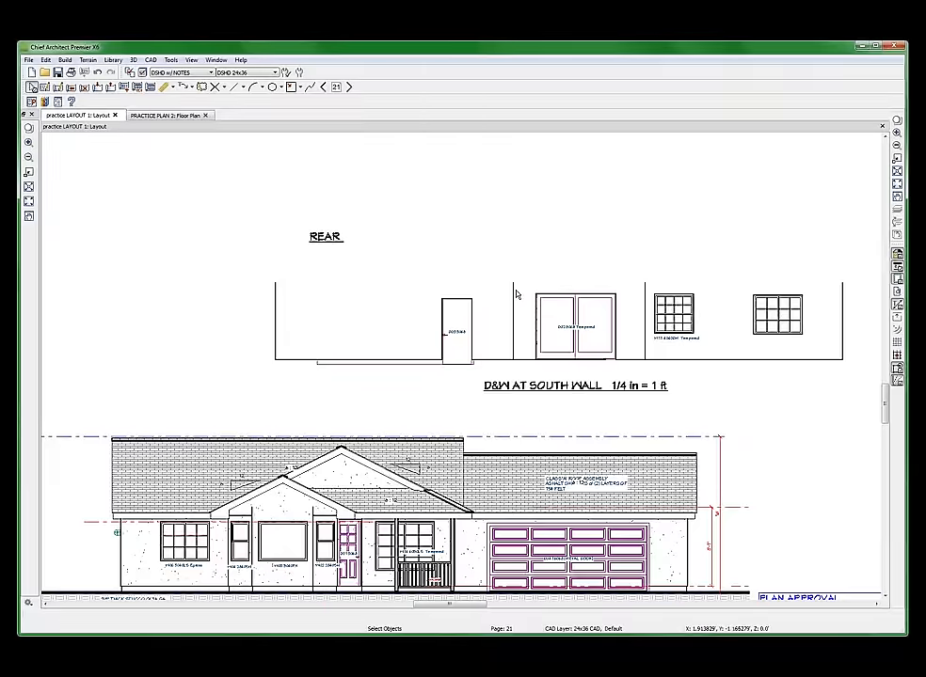
- Examine the cropped D&W AT SOUTH WALL elevation and its door and window labels on the layout page
scroll(527, 334, down, 3)
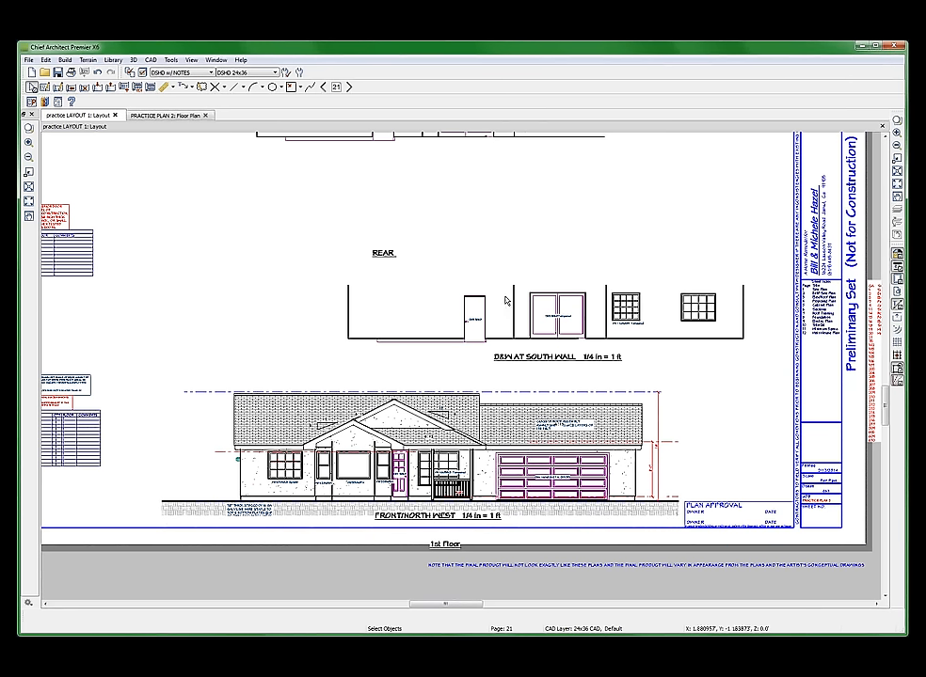
scroll(513, 301, down, 1)
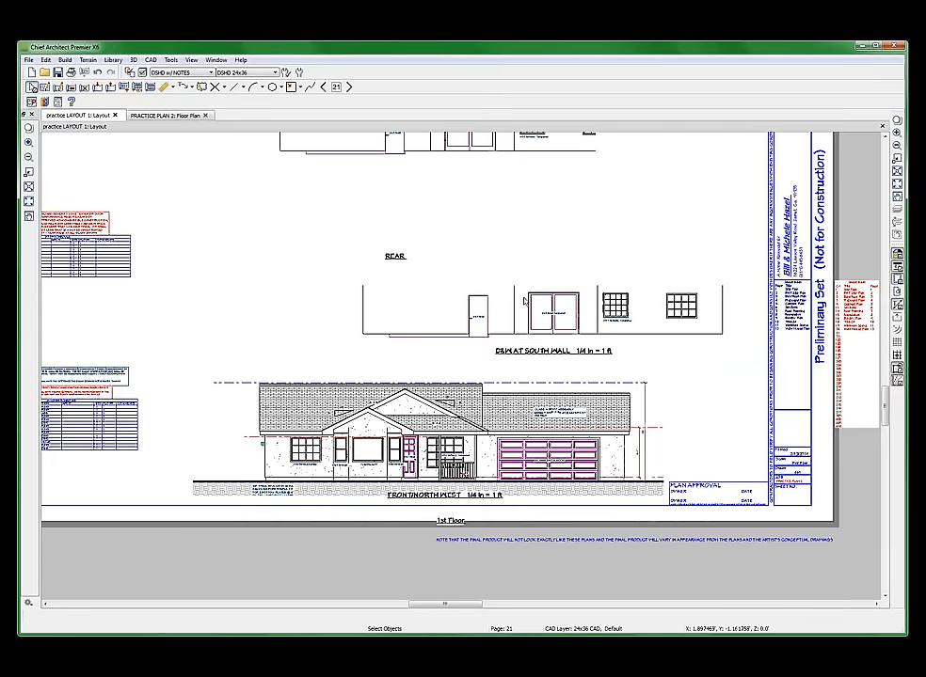
scroll(600, 297, down, 1)
scroll(603, 298, up, 3)
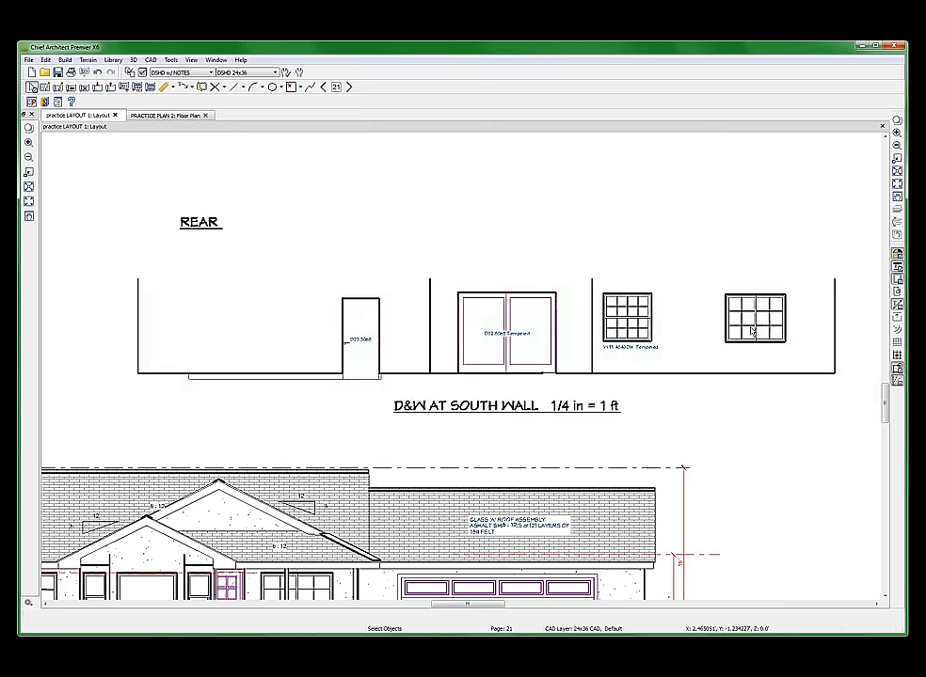
click(752, 329)
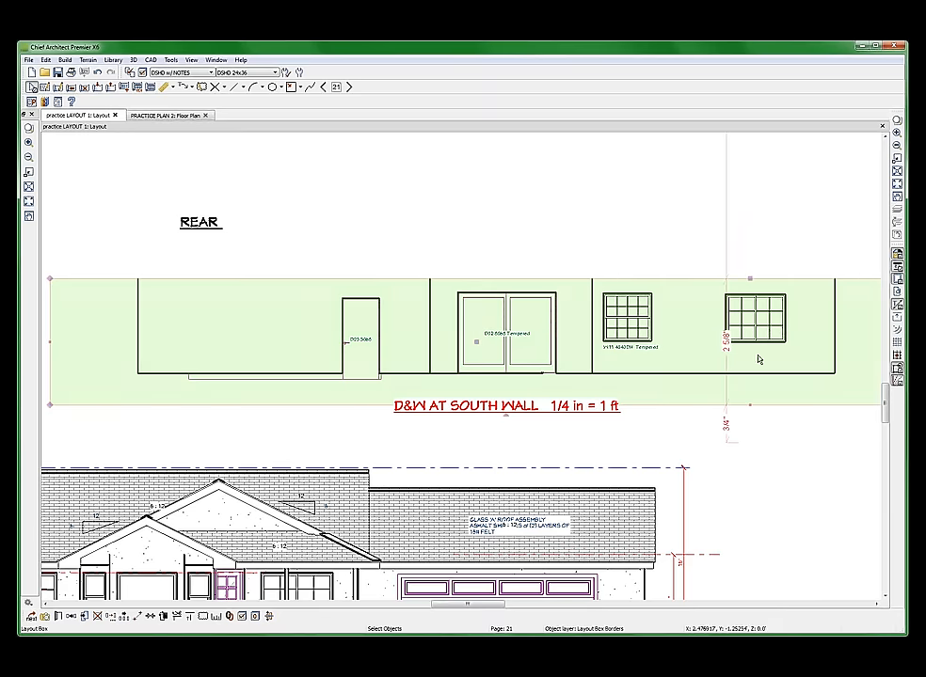
scroll(754, 310, up, 2)
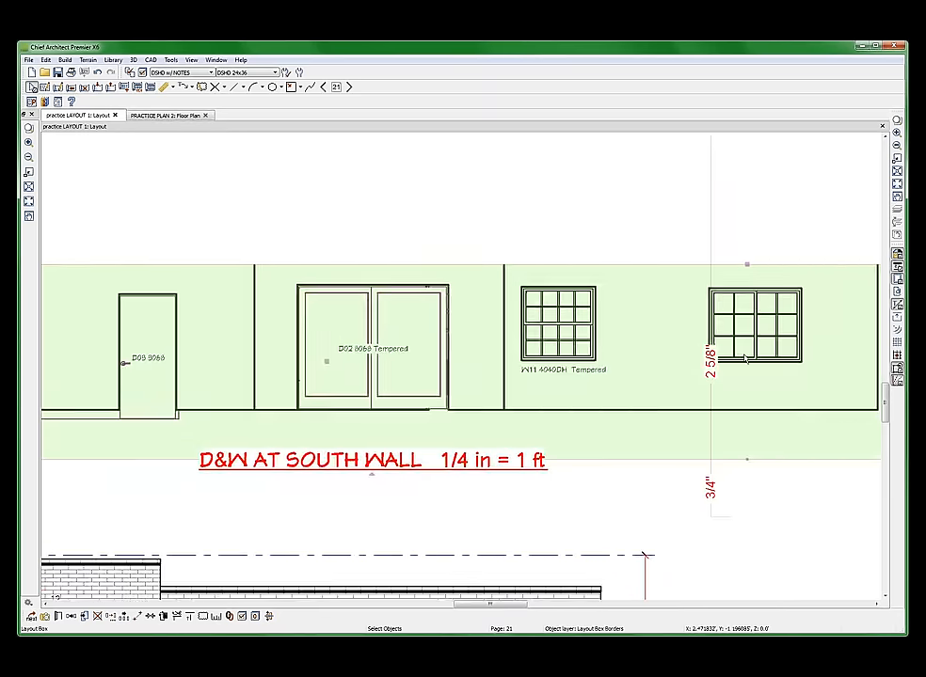
scroll(683, 454, down, 4)
scroll(681, 458, down, 2)
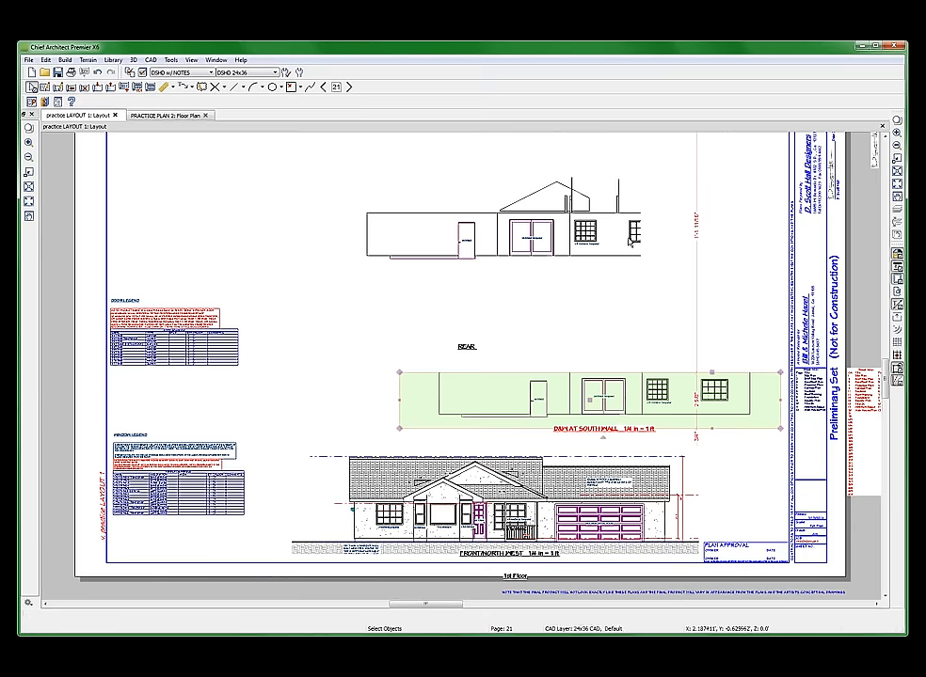
- Widen the newly sent REAR layout box to include the whole end wall and window, and crop its lower edge to just below the walls
click(496, 183)
drag(640, 228, 690, 226)
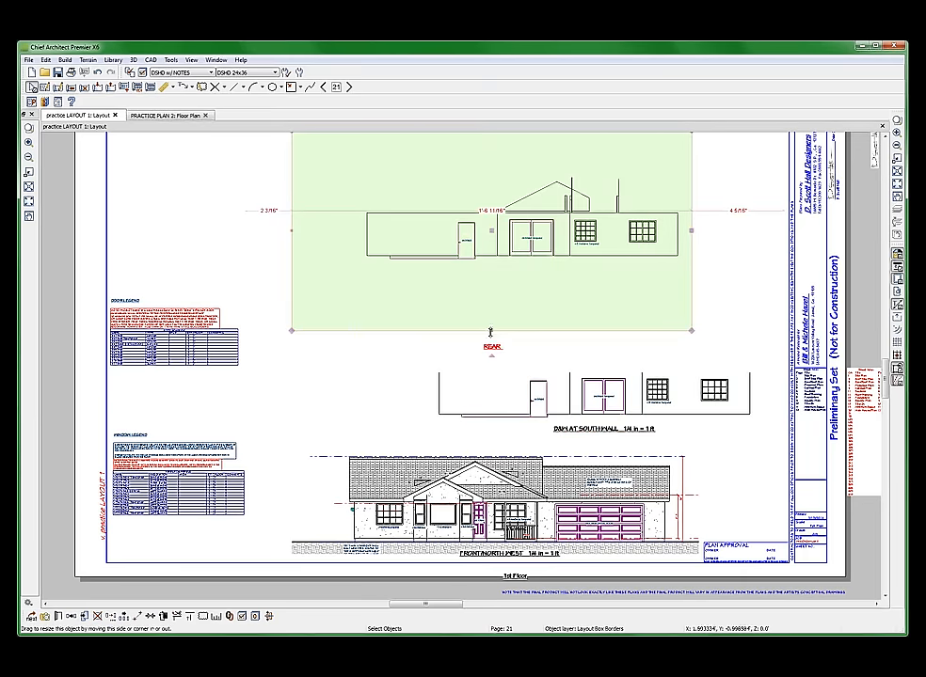
drag(490, 331, 522, 271)
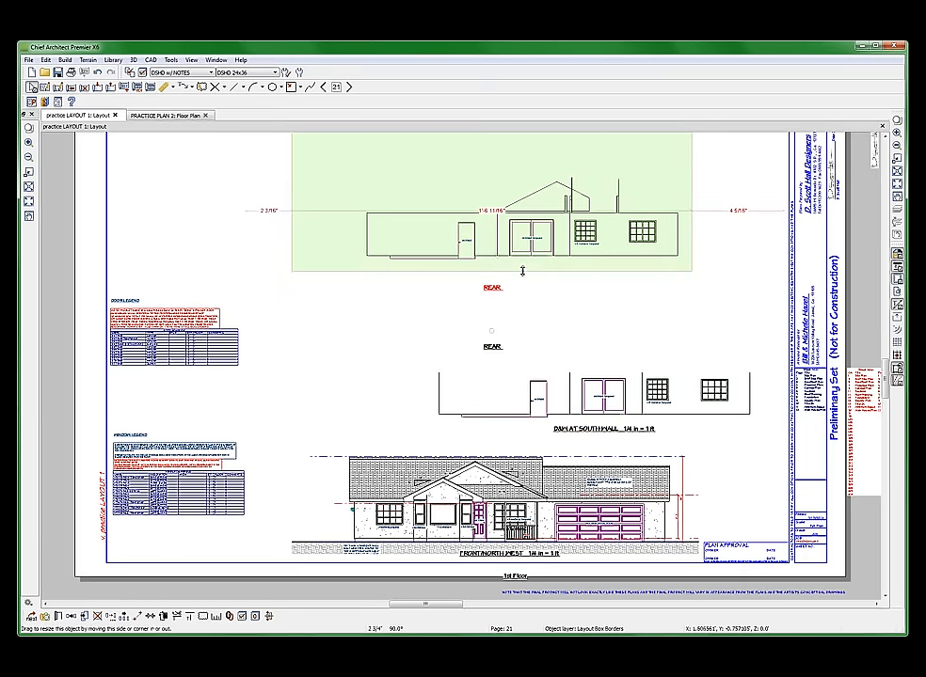
- Open the REAR elevation view linked to the D&W AT SOUTH WALL layout box and bring windows W11 and W10 into close view
click(593, 395)
click(629, 364)
double_click(648, 417)
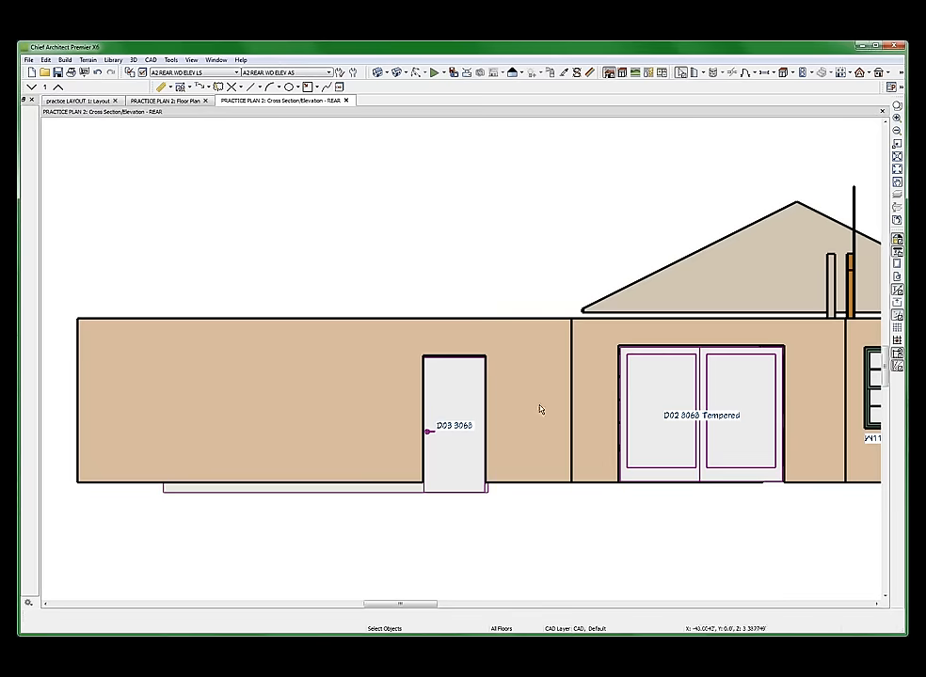
scroll(508, 370, up, 2)
scroll(487, 358, down, 2)
scroll(430, 370, down, 3)
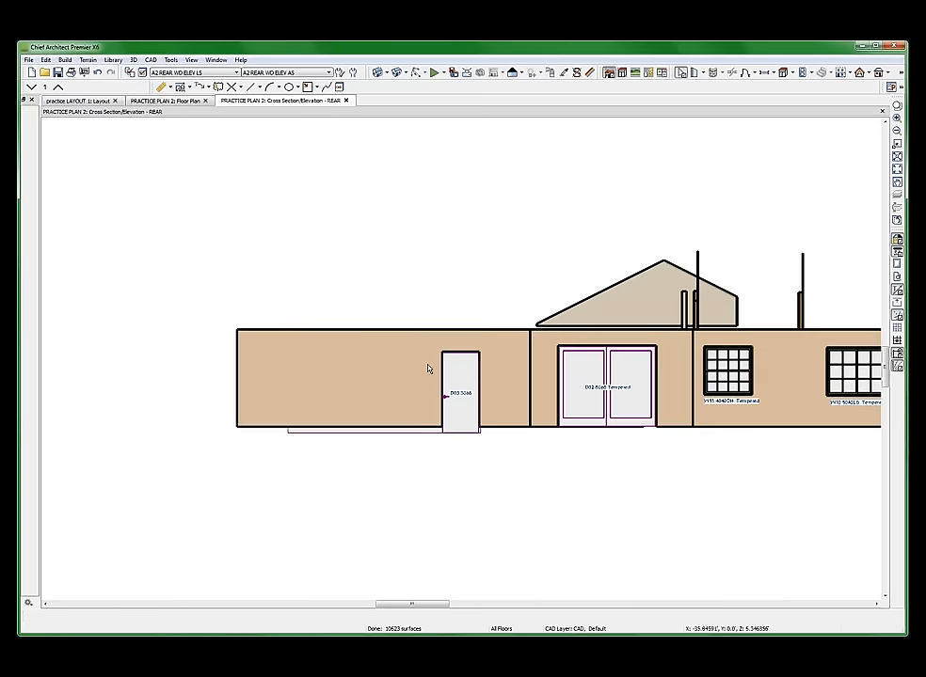
scroll(822, 402, up, 3)
scroll(847, 361, up, 2)
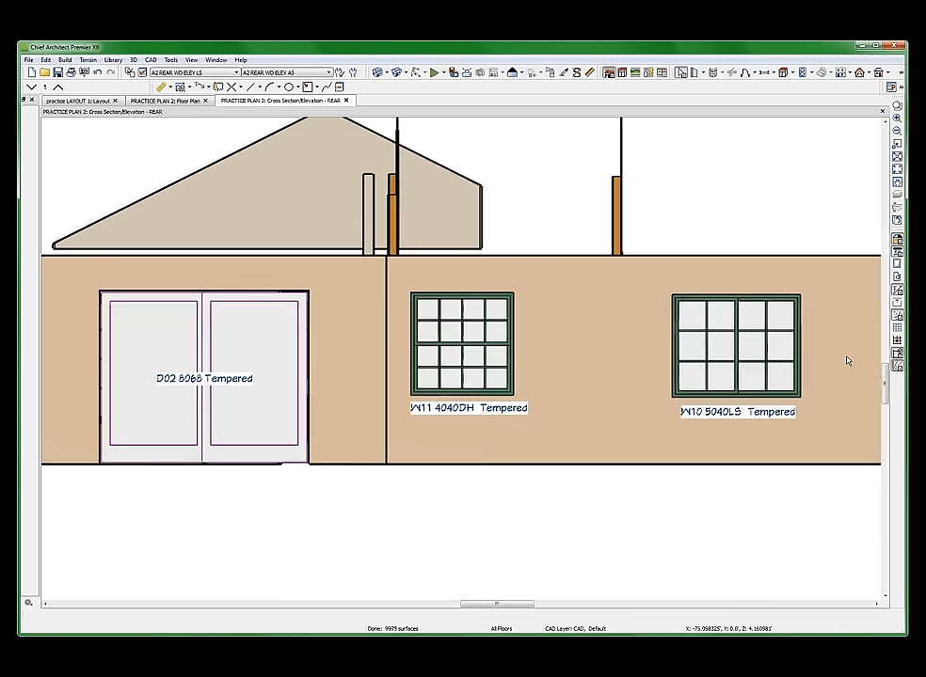
- Add end-to-end dimensions for window W10's height and width, turning on display of the "Dimensions, Manual" layer
key(d)
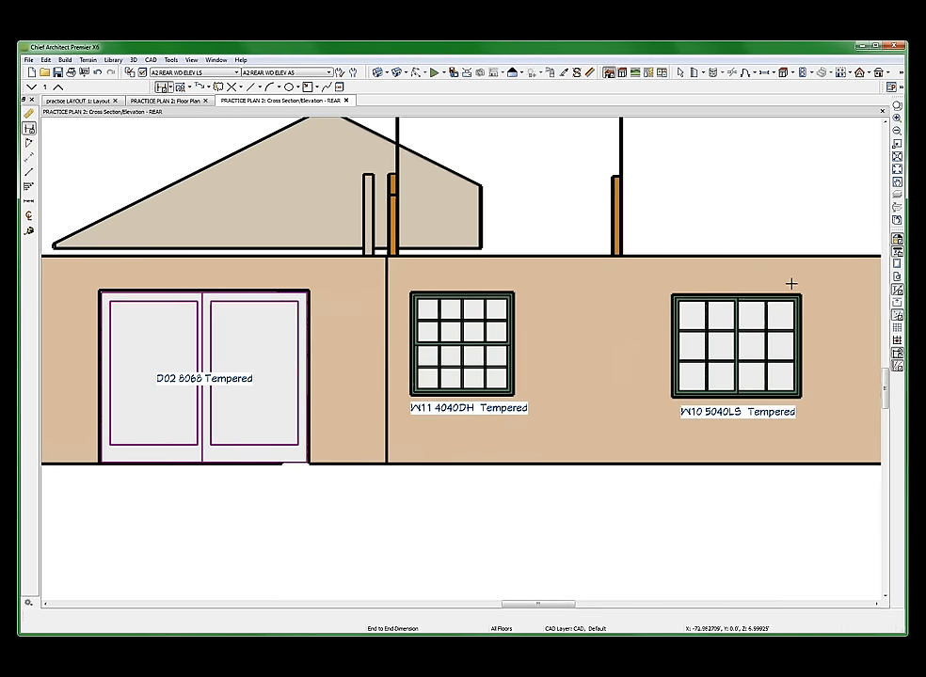
drag(792, 291, 790, 393)
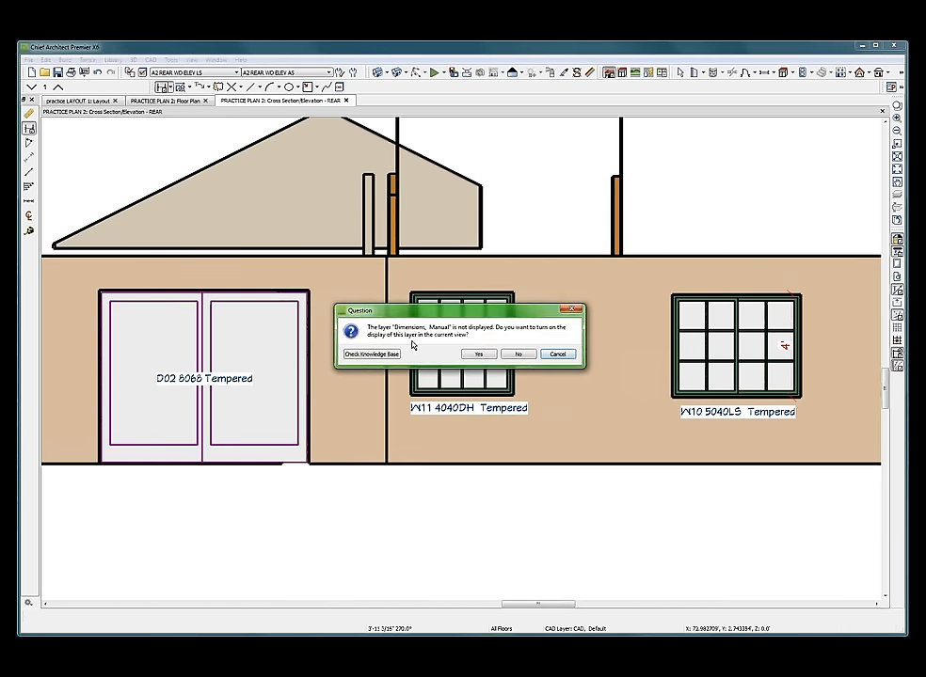
click(493, 354)
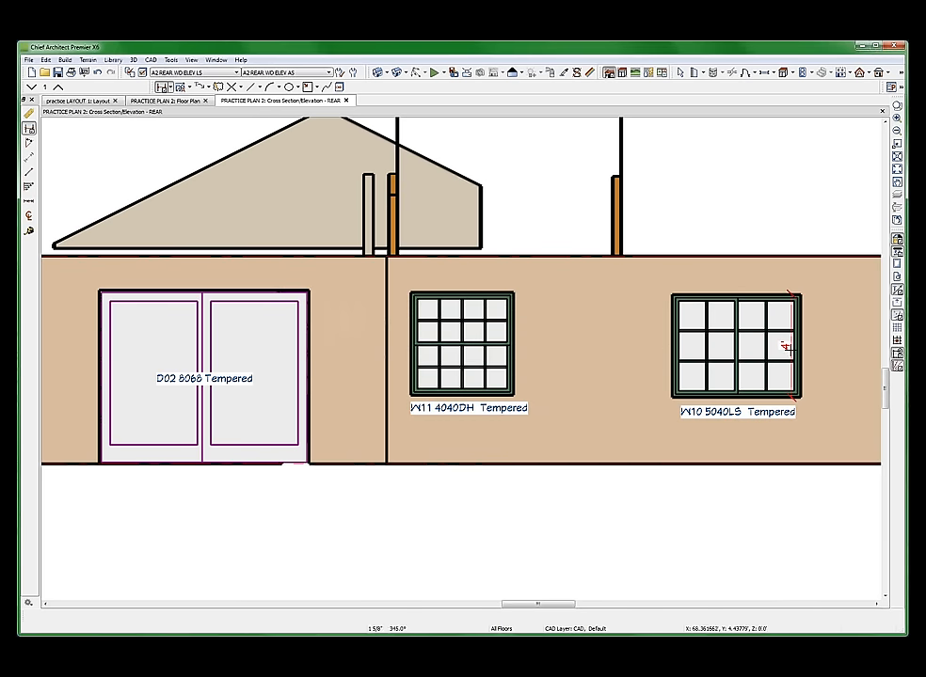
drag(790, 349, 806, 346)
key(space)
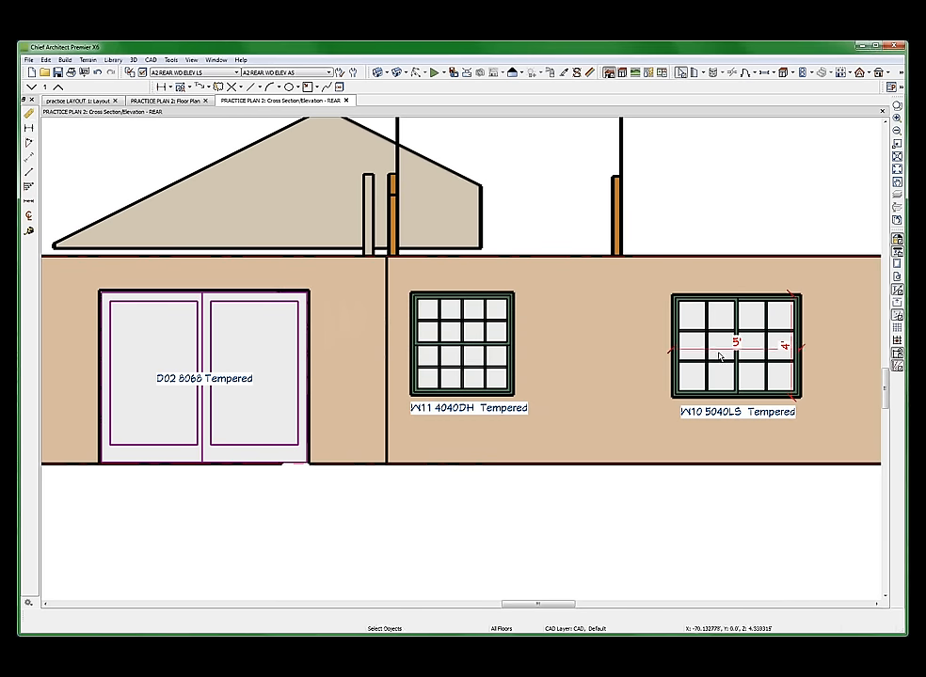
- Move window W10's width dimension just above the window and its height dimension just outside the right jamb
click(722, 349)
drag(721, 349, 718, 283)
key(space)
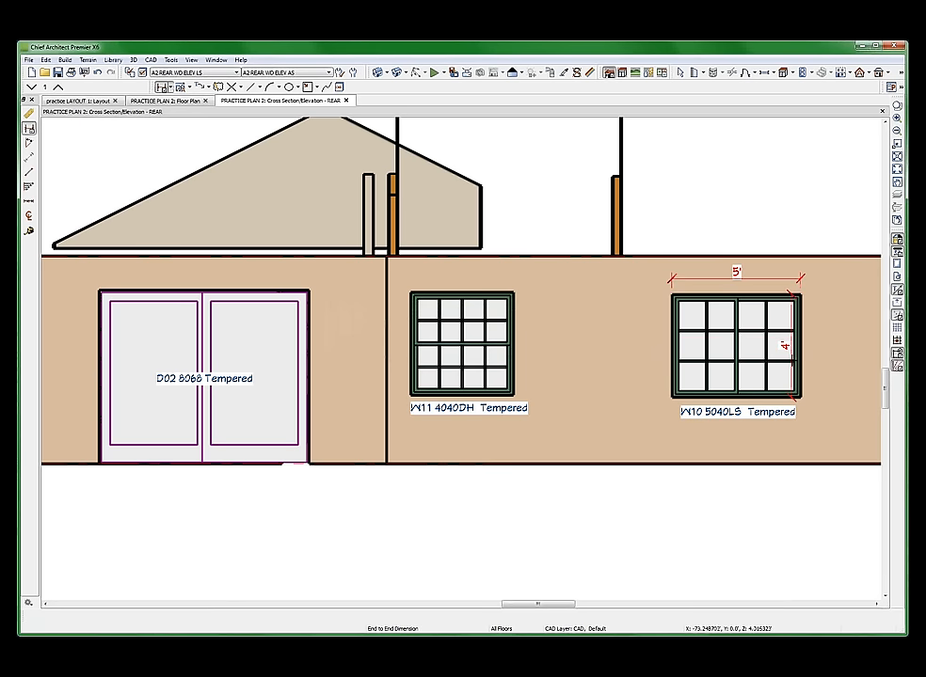
click(790, 352)
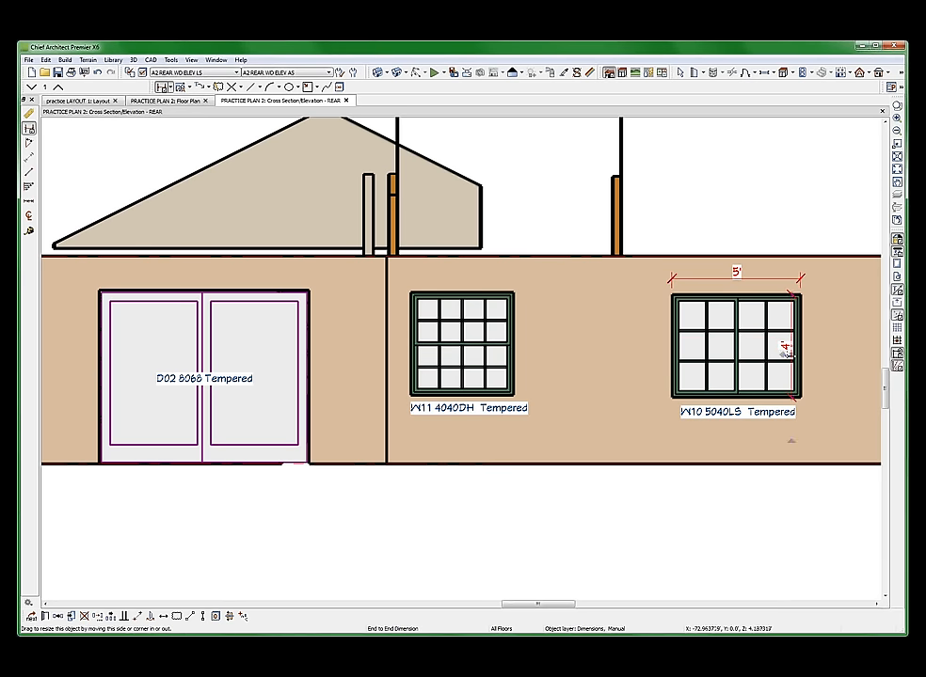
drag(791, 353, 815, 360)
key(space)
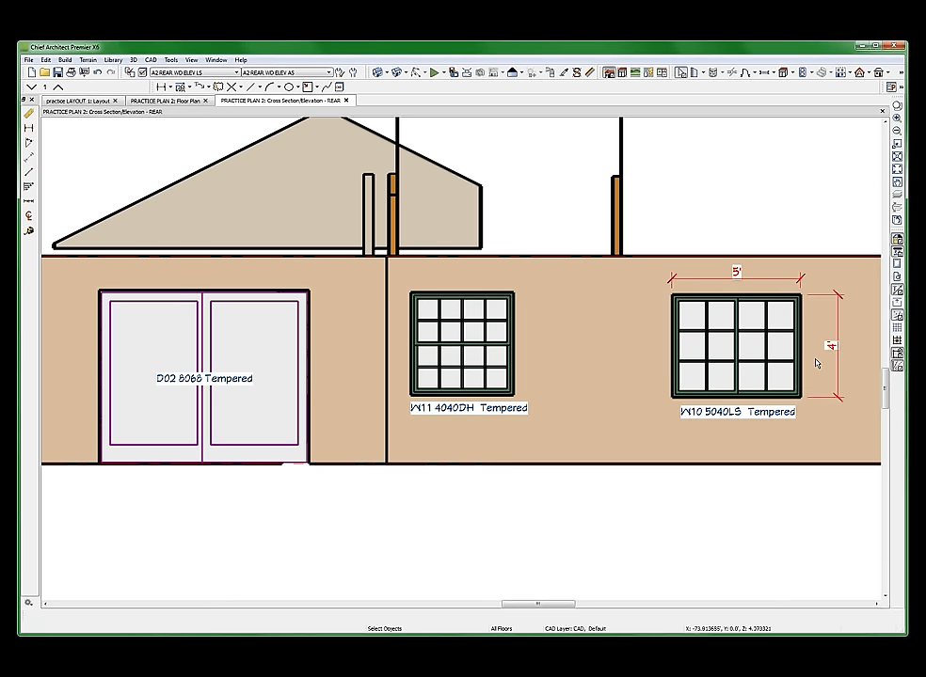
- Add a second width dimension to window W10, place it below the window's label, and split it at the centre mullion
key(space)
drag(670, 356, 821, 358)
key(space)
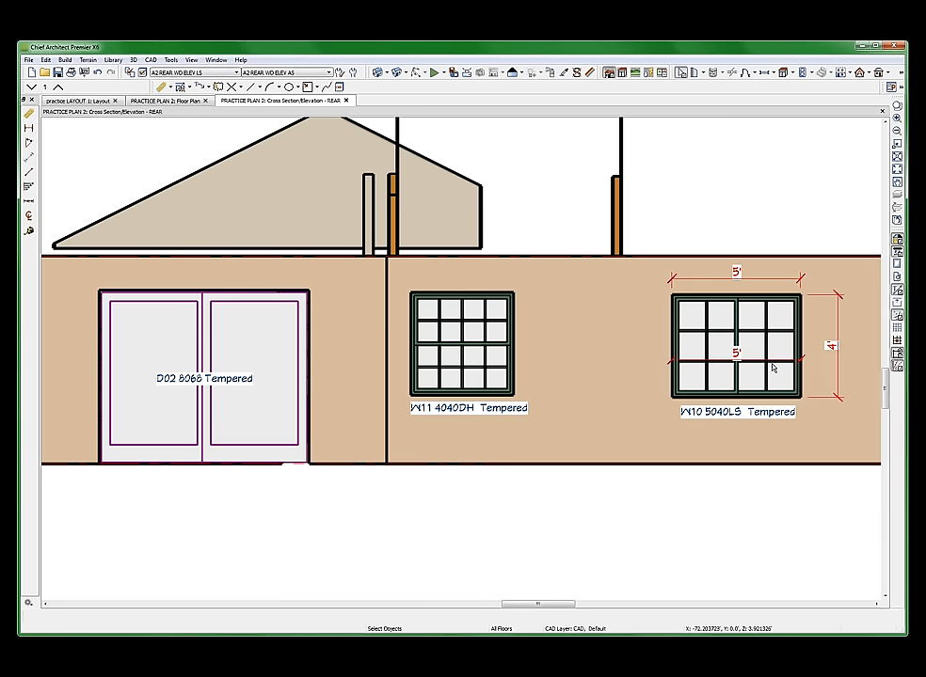
key(space)
drag(778, 360, 723, 364)
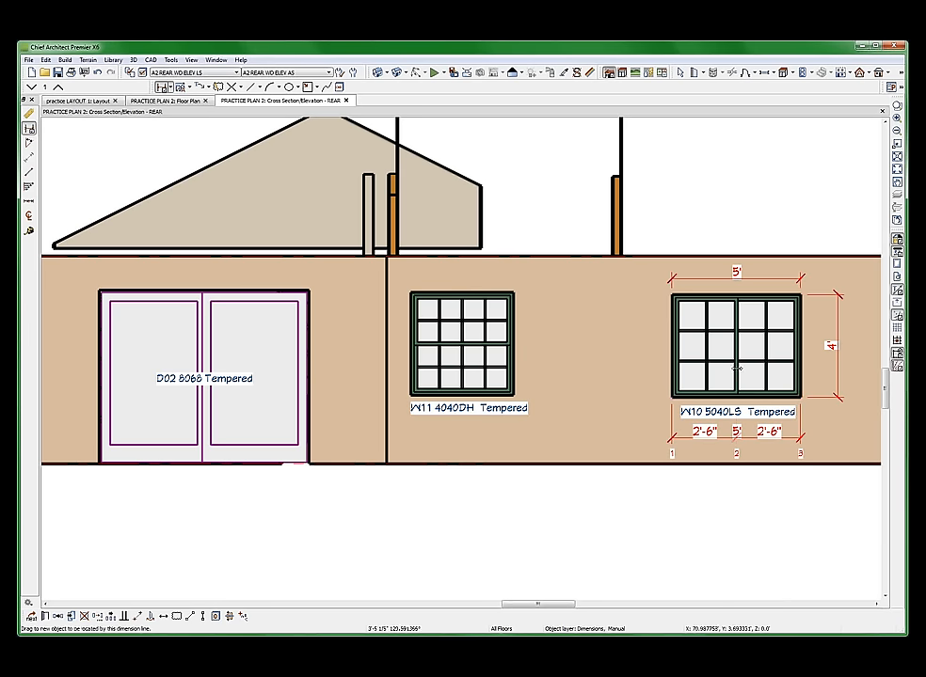
click(688, 485)
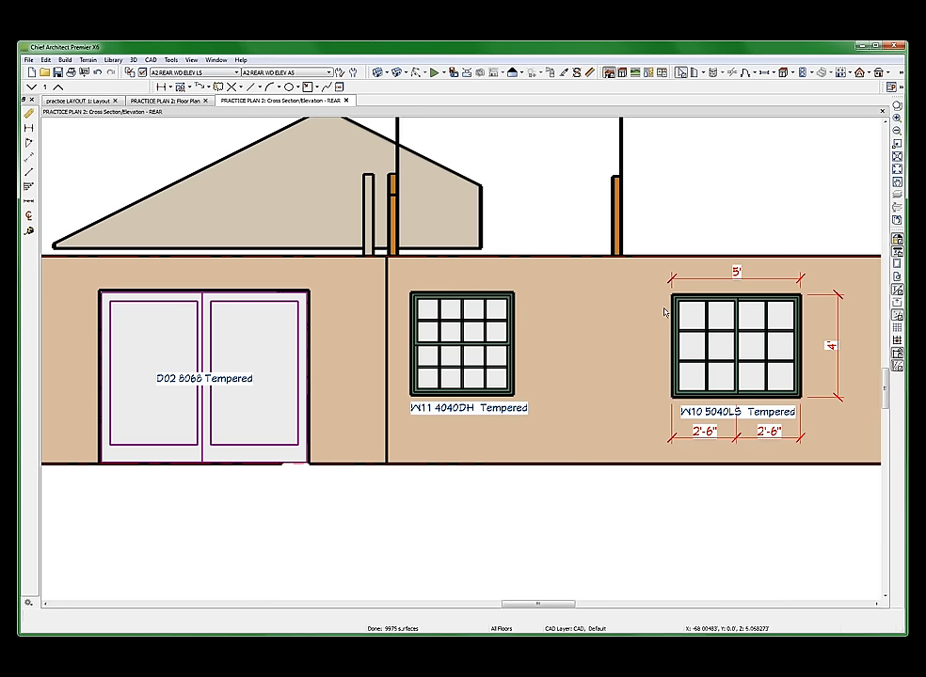
scroll(665, 312, up, 1)
scroll(682, 368, down, 2)
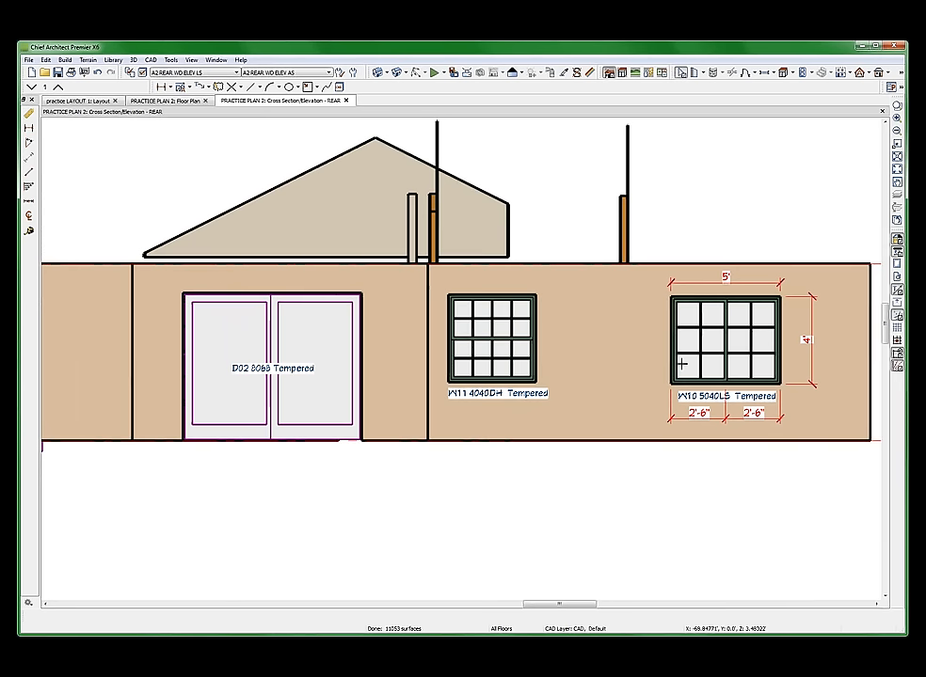
key(l)
mouse_move(681, 353)
mouse_down()
mouse_move(634, 347)
mouse_move(613, 357)
mouse_move(634, 345)
mouse_move(628, 356)
mouse_up()
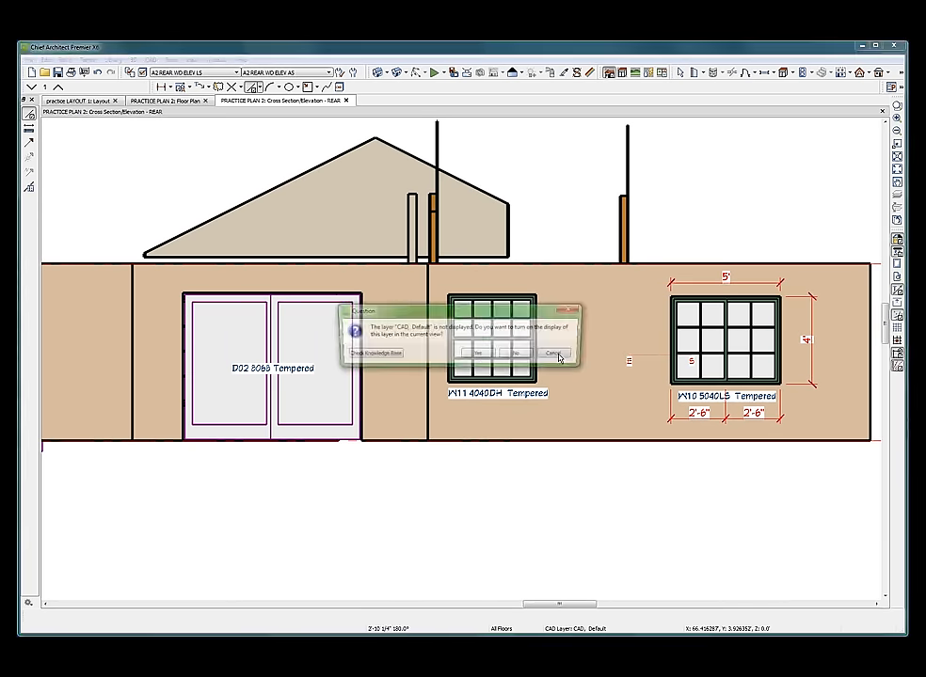
click(558, 354)
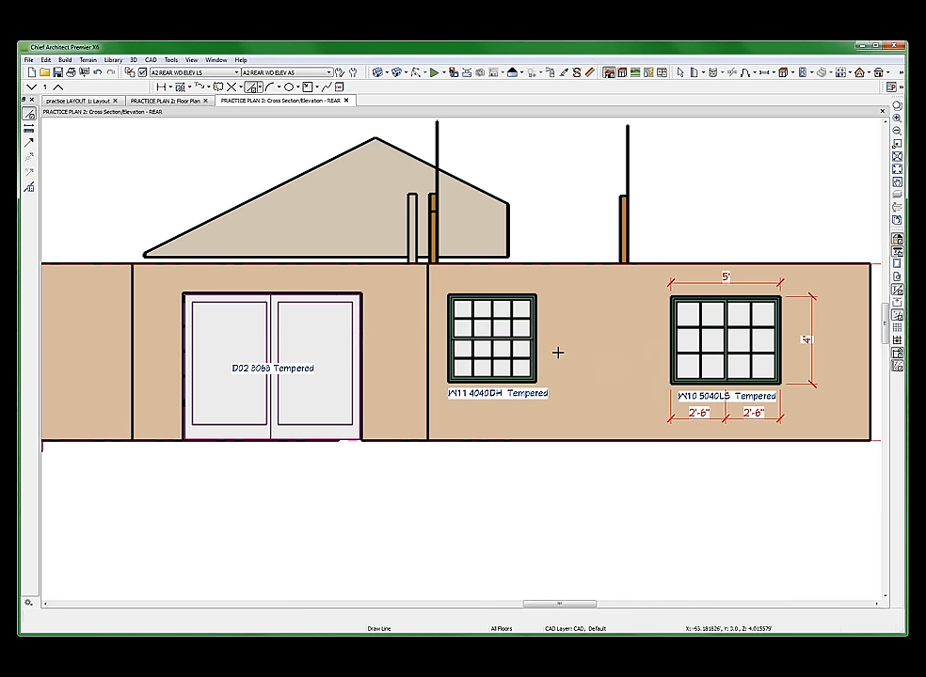
key(space)
click(654, 341)
key(Escape)
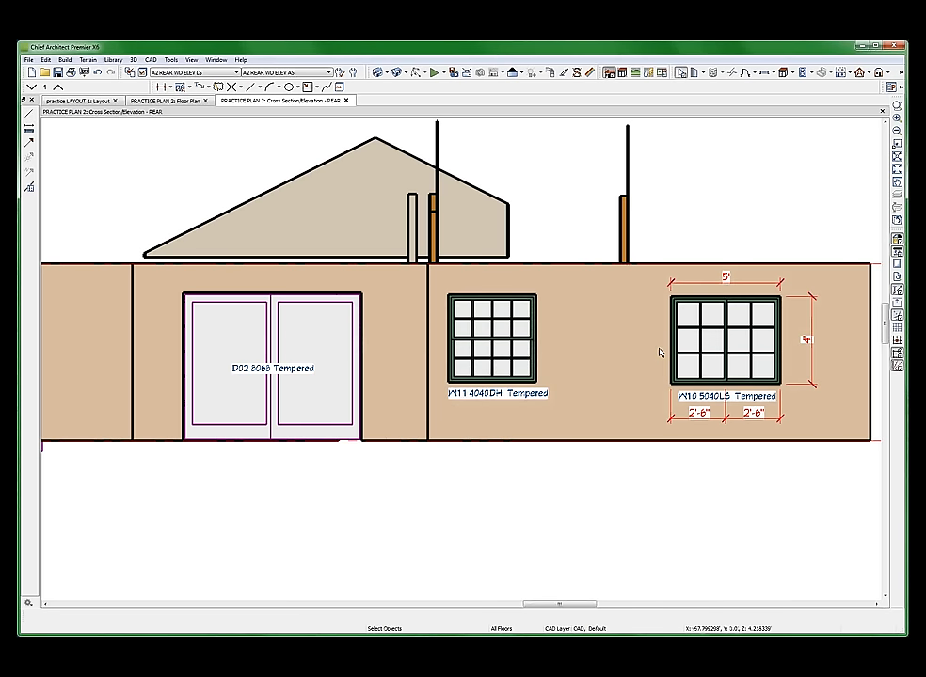
- Draw a horizontal line about 2'-5 11/16" long leftward from window W10's lower muntin, displaying the "CAD, Default" layer, and delete the hatched ground polyline
key(space)
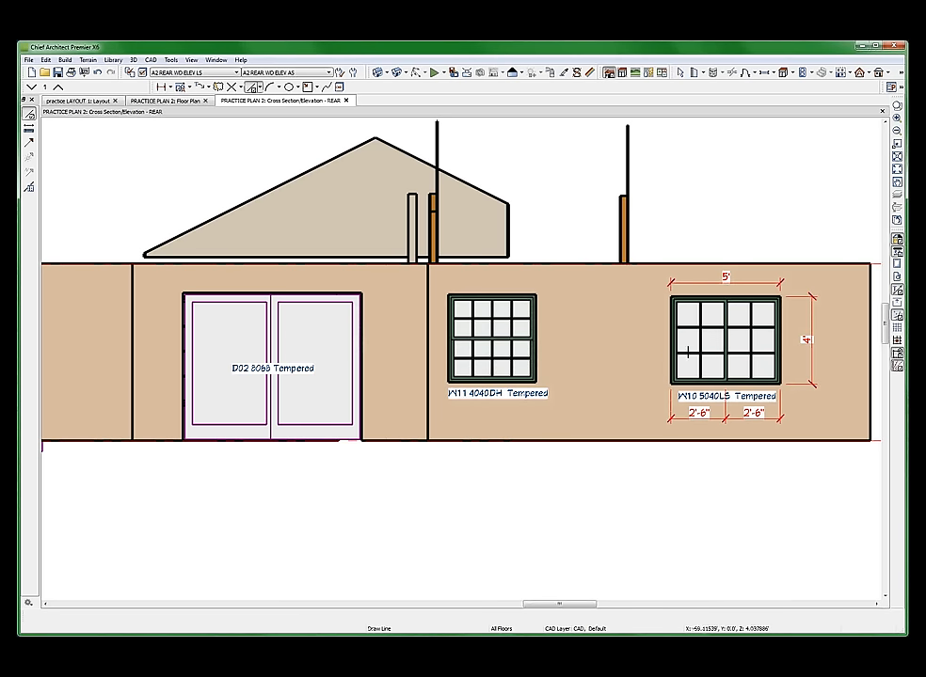
click(634, 357)
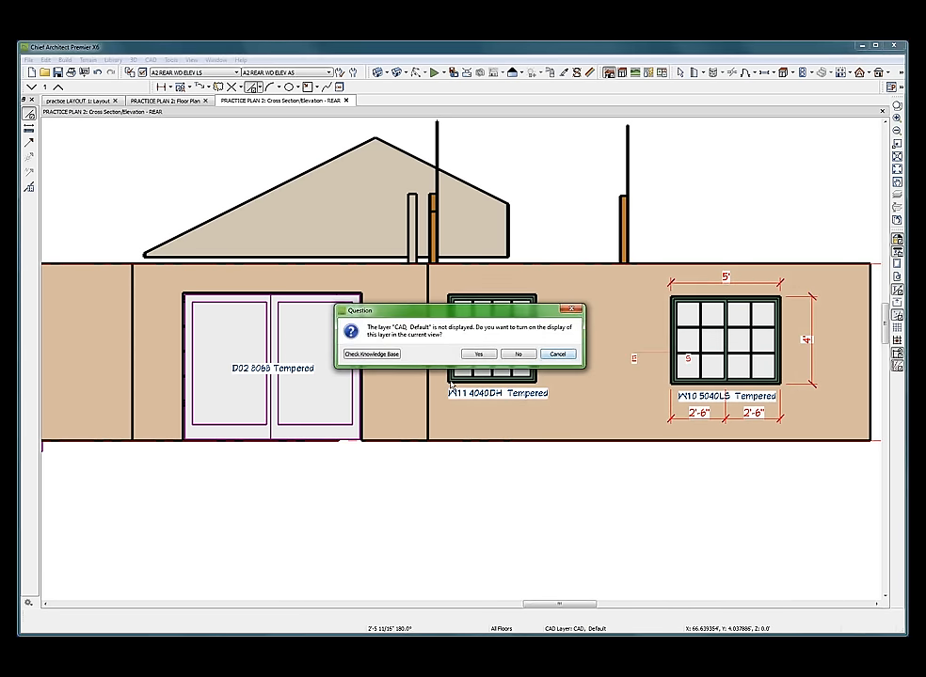
click(479, 353)
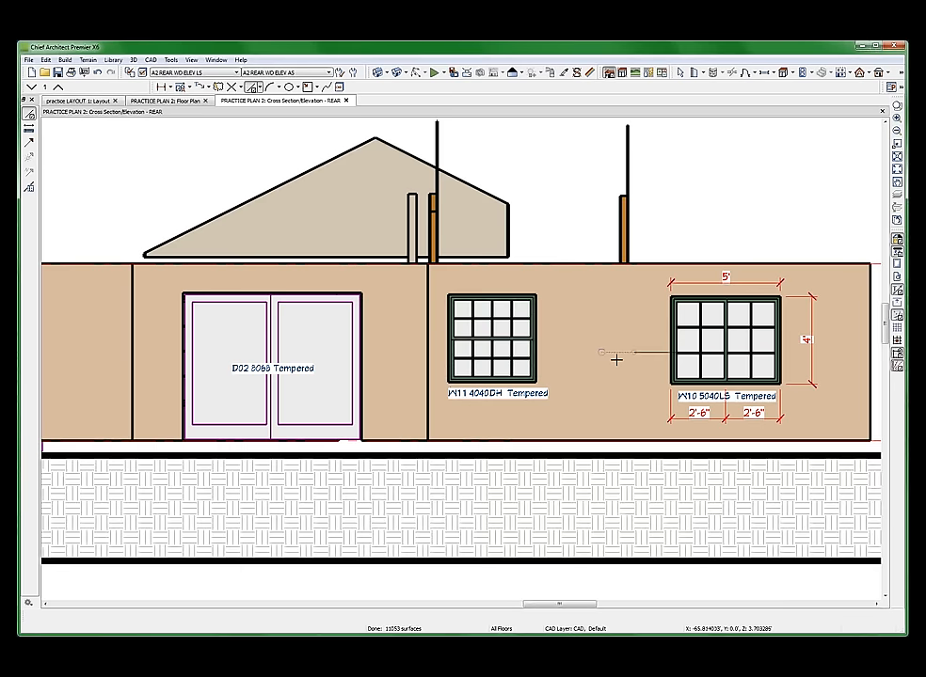
click(625, 483)
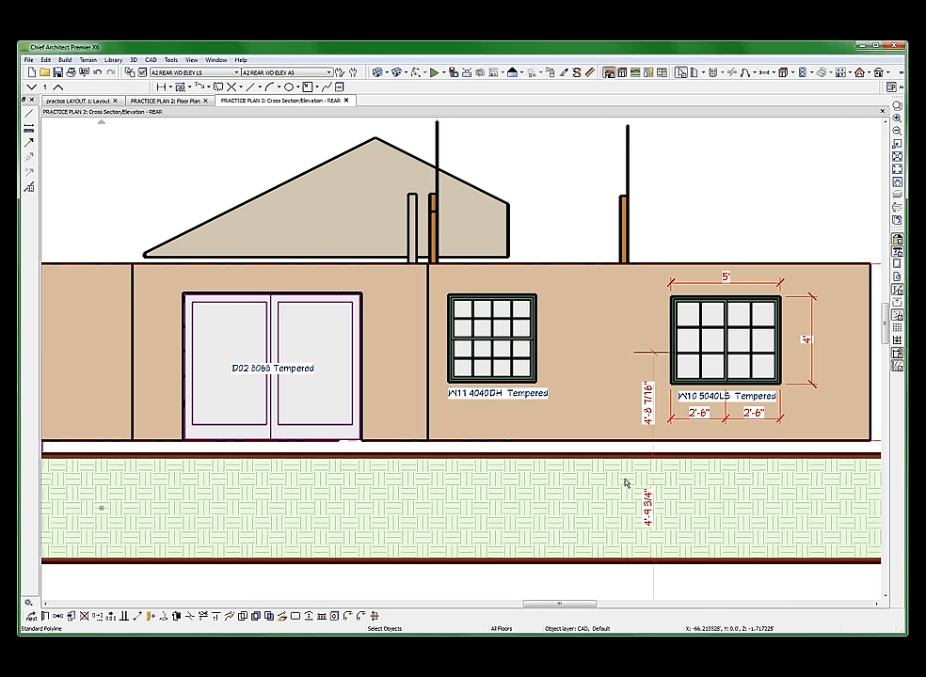
key(Delete)
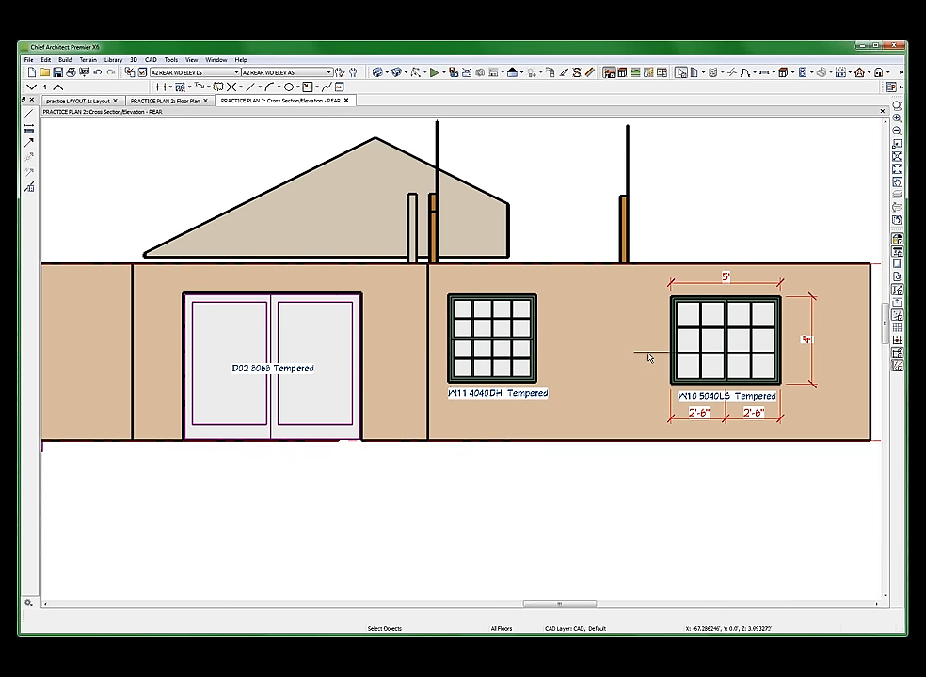
- Add a vertical manual dimension from window W10's bottom to top that locates the horizontal line, and move it left to the line's end
key(d)
key(space)
key(m)
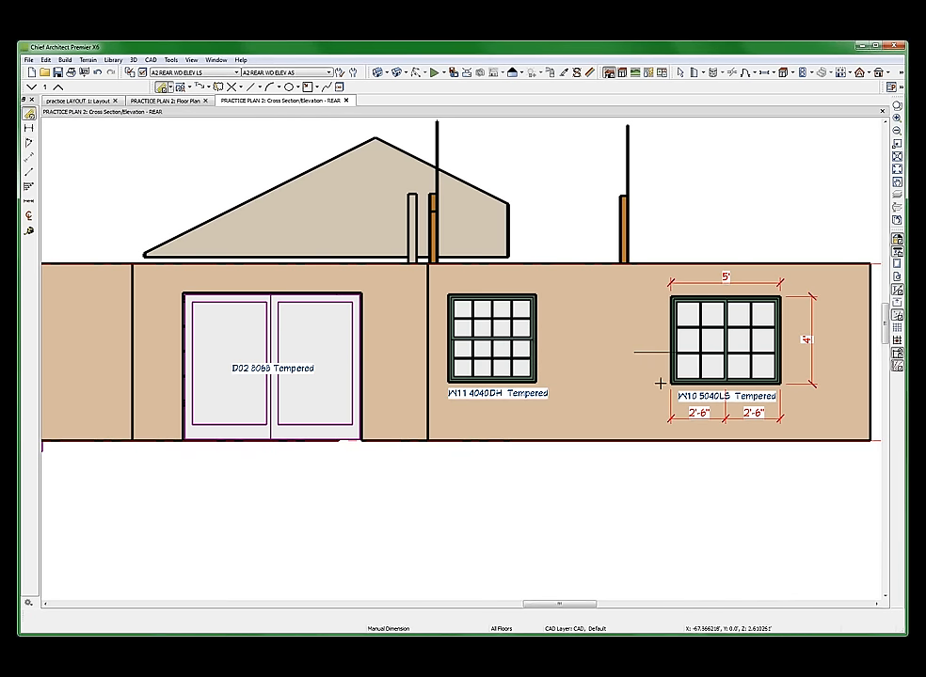
drag(665, 379, 669, 283)
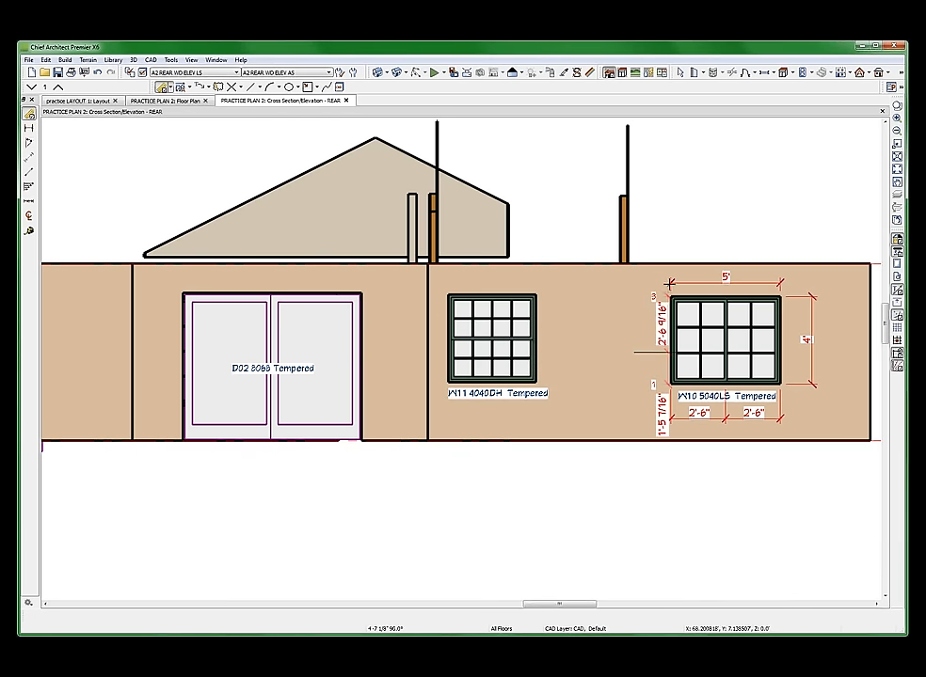
key(space)
click(668, 331)
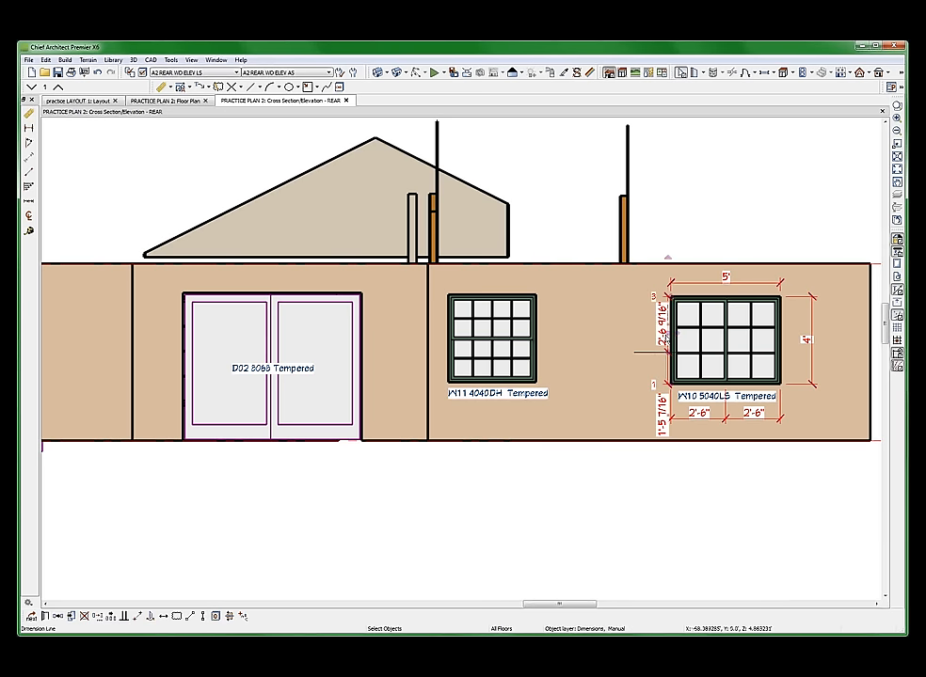
drag(668, 331, 630, 332)
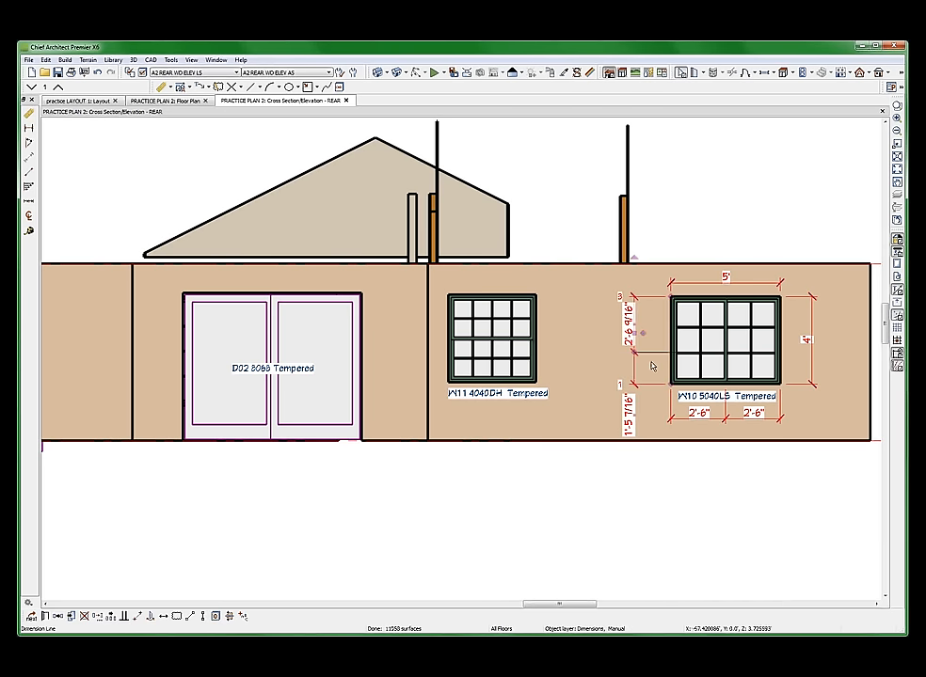
key(Escape)
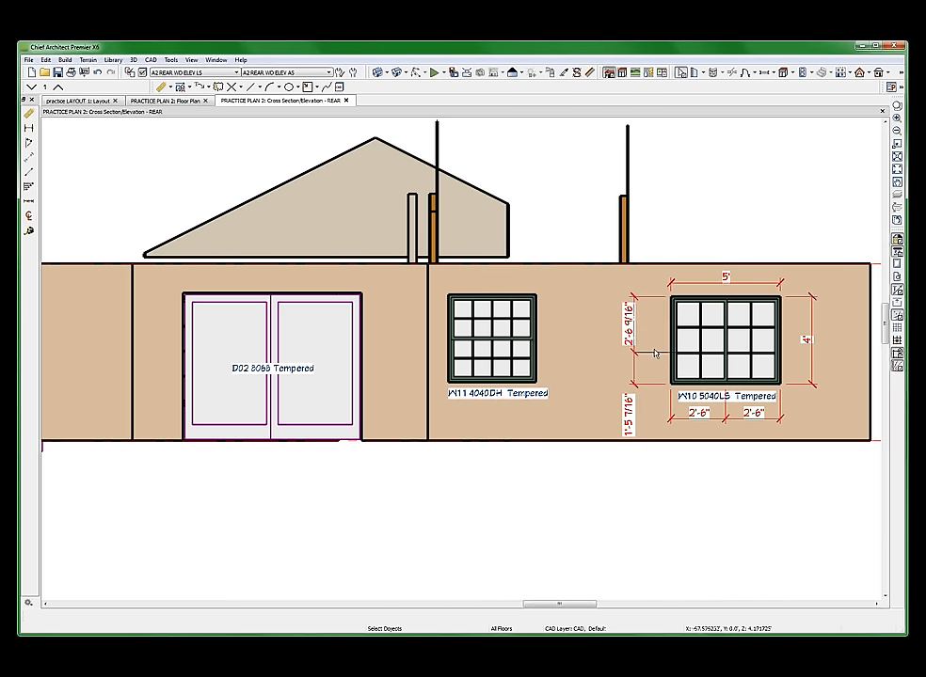
- Use the Layer Eyedropper to put the horizontal line beside window W10 on the "Dimensions, Manual" layer
key(l)
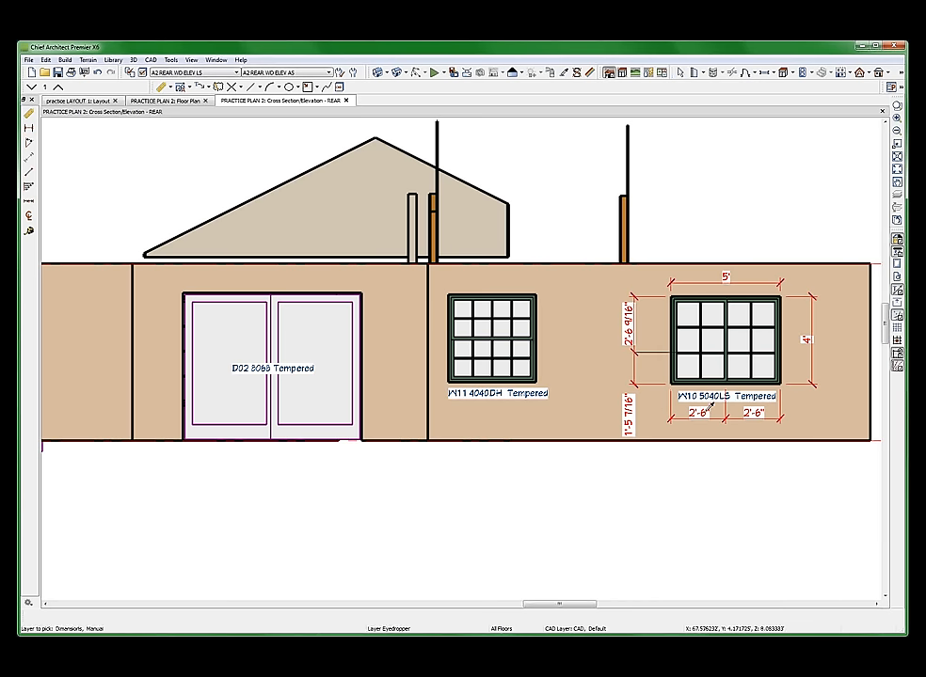
click(649, 355)
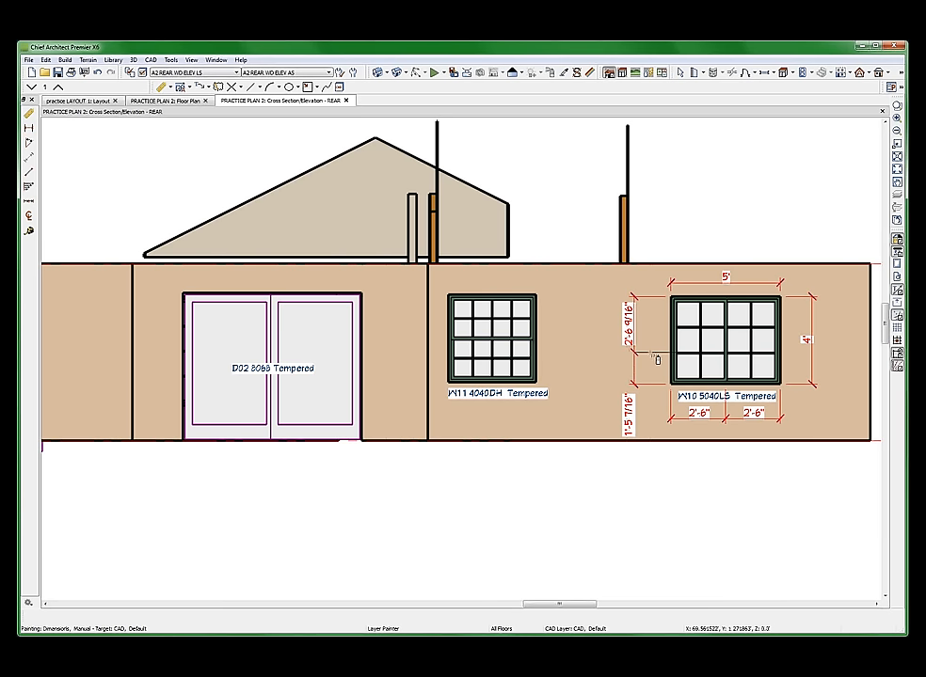
key(Escape)
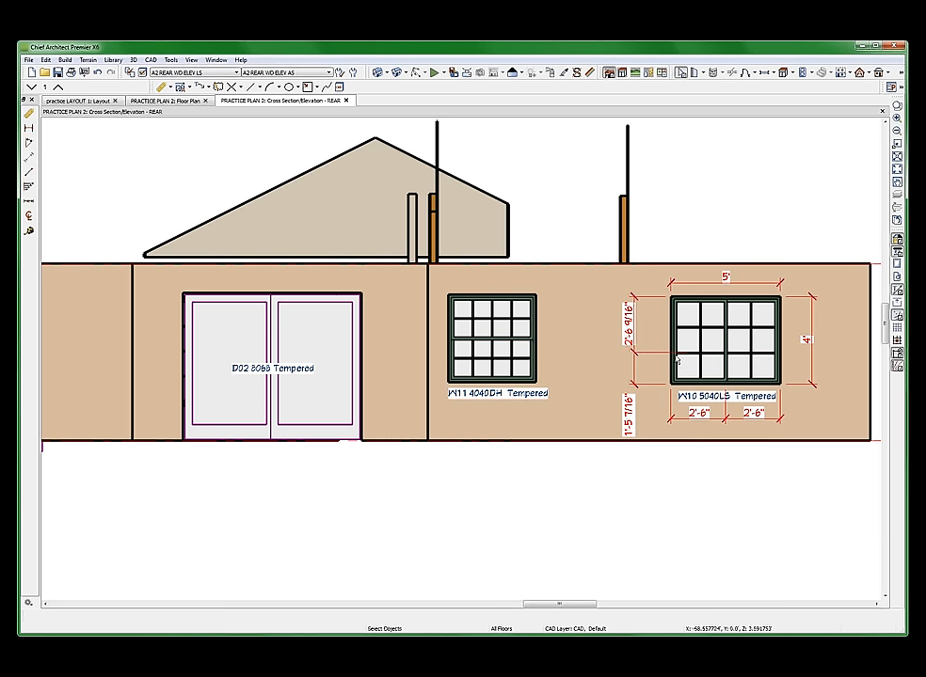
- Try to reposition the horizontal line by setting its distance from window W10's top to 4', and undo the move
click(651, 354)
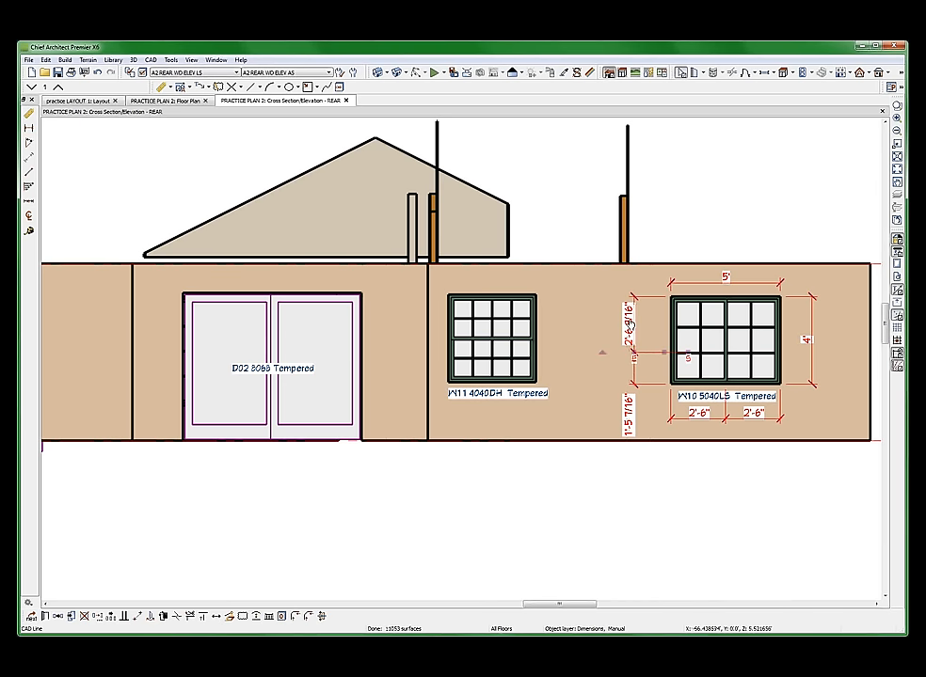
click(630, 324)
text(4')
key(Return)
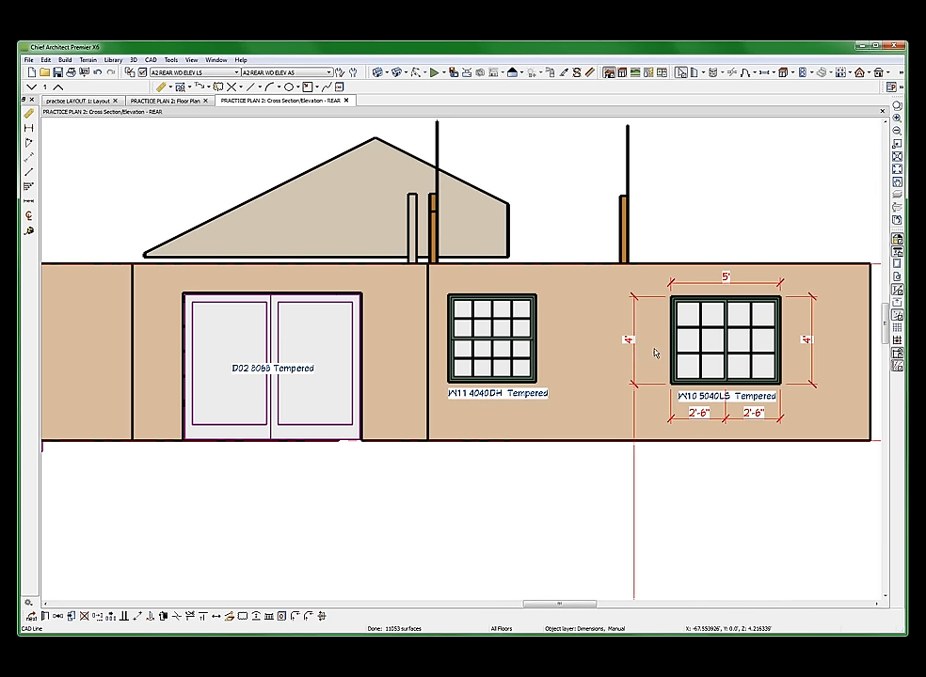
key(ctrl+z)
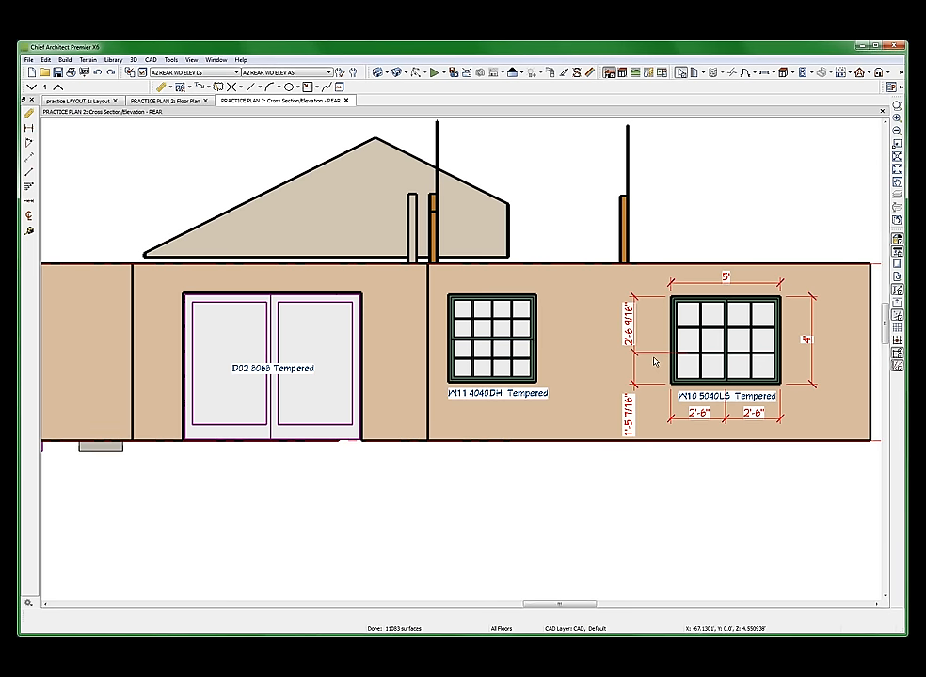
- Reposition the horizontal line beside window W10 by setting its distance from the window's top to 30 inches
click(628, 315)
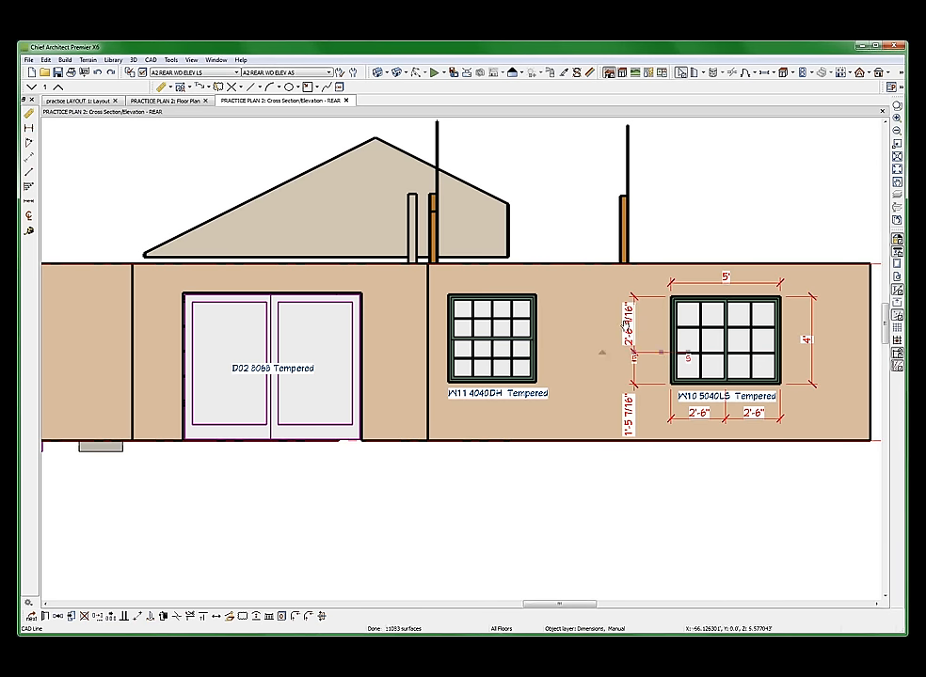
key(BackSpace)
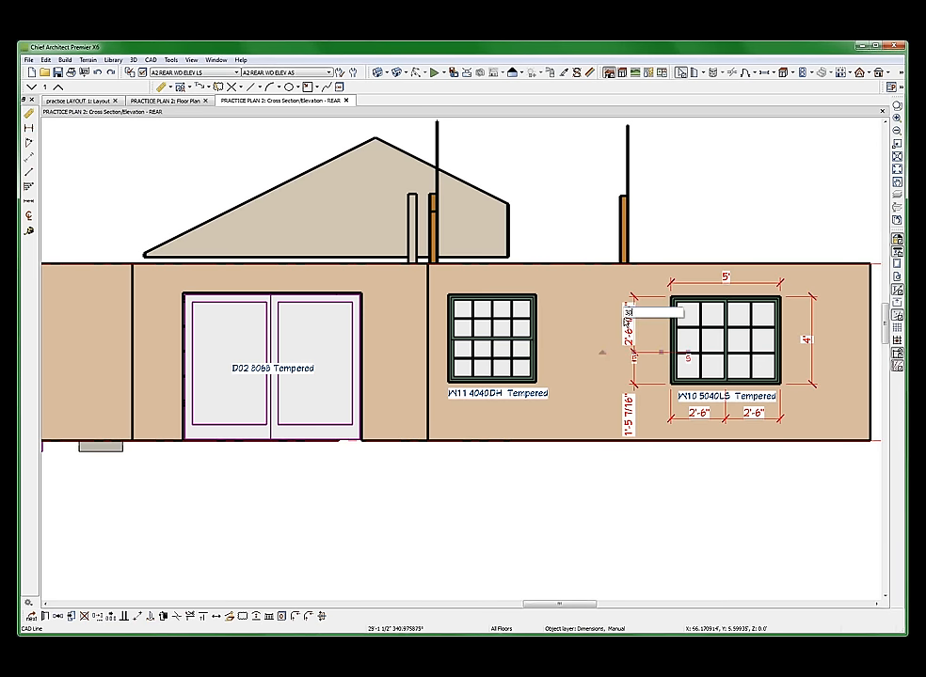
text(30)
key(Return)
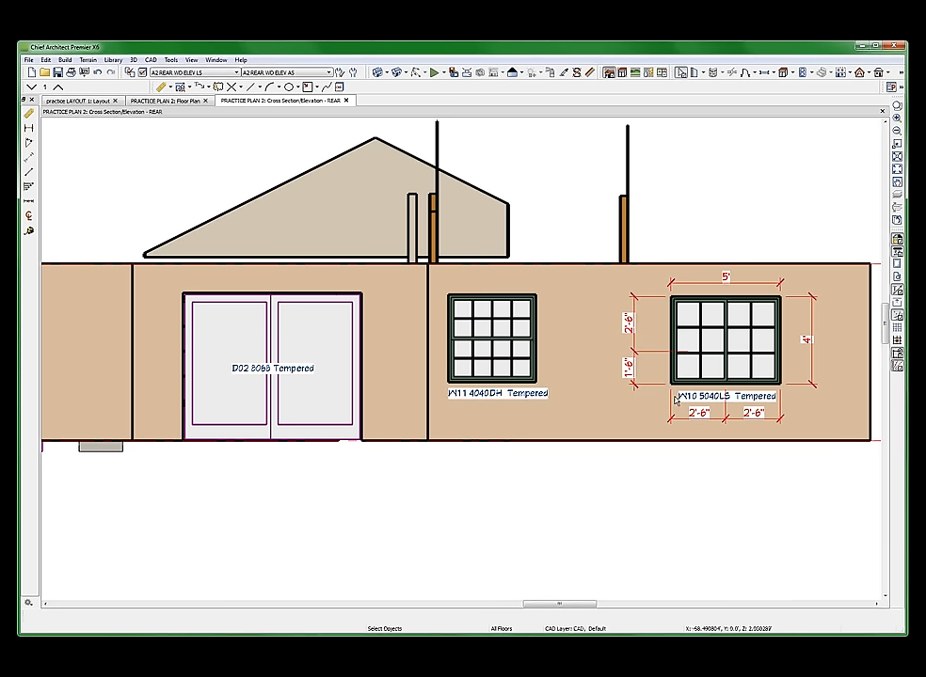
- Try a horizontal manual dimension across window W10's panes, and delete it
click(162, 87)
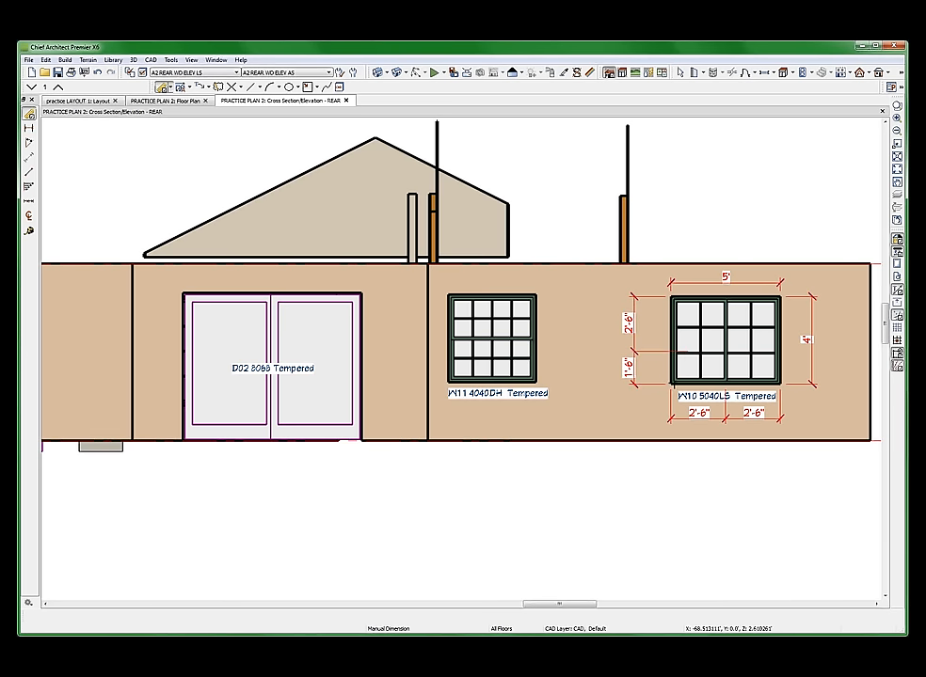
drag(690, 328, 790, 335)
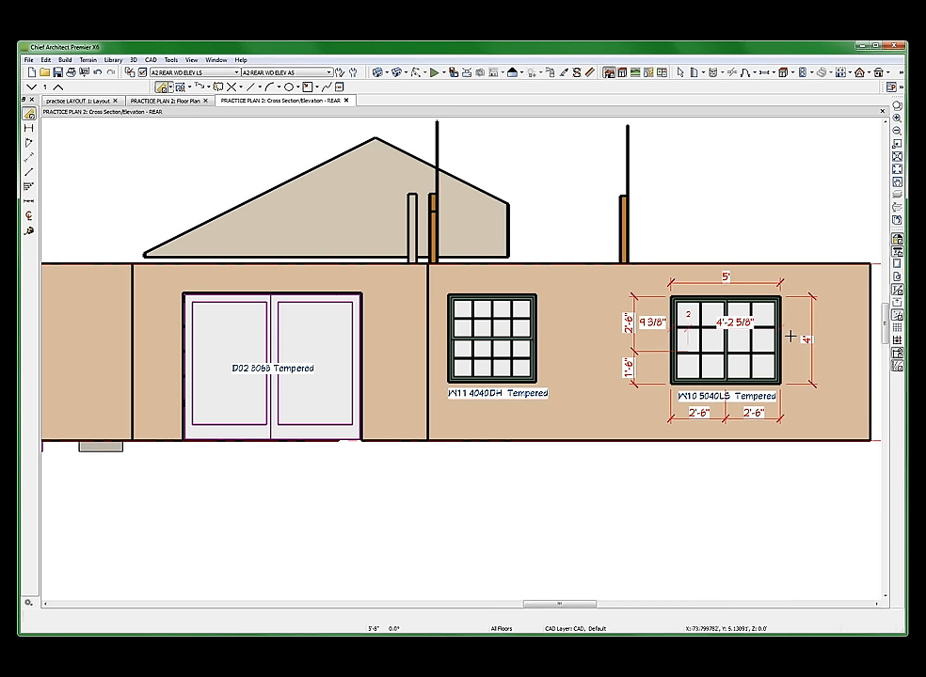
click(706, 329)
scroll(705, 330, down, 2)
scroll(705, 325, up, 5)
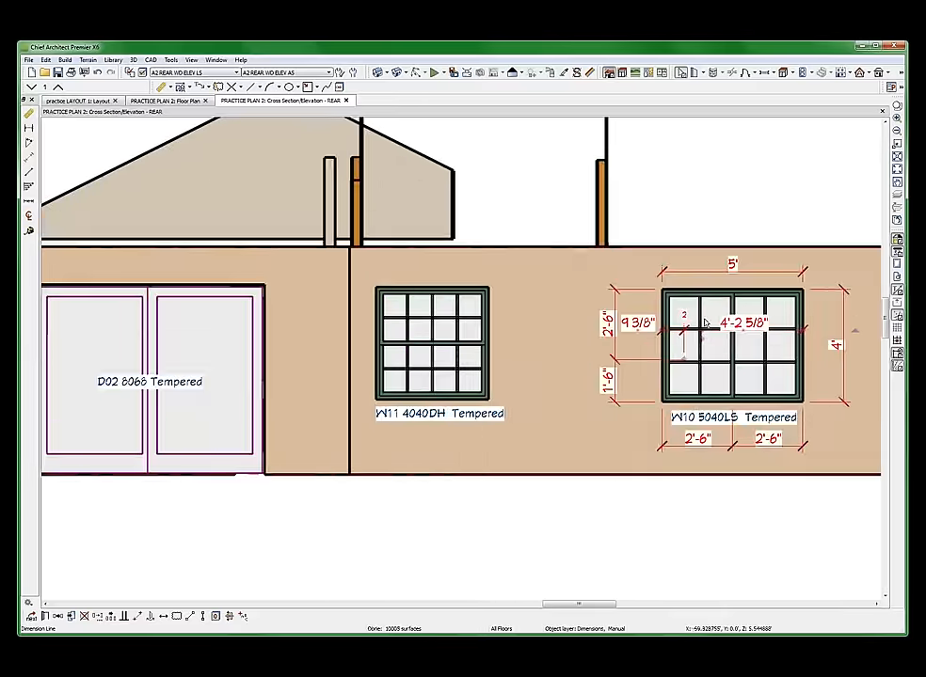
key(Delete)
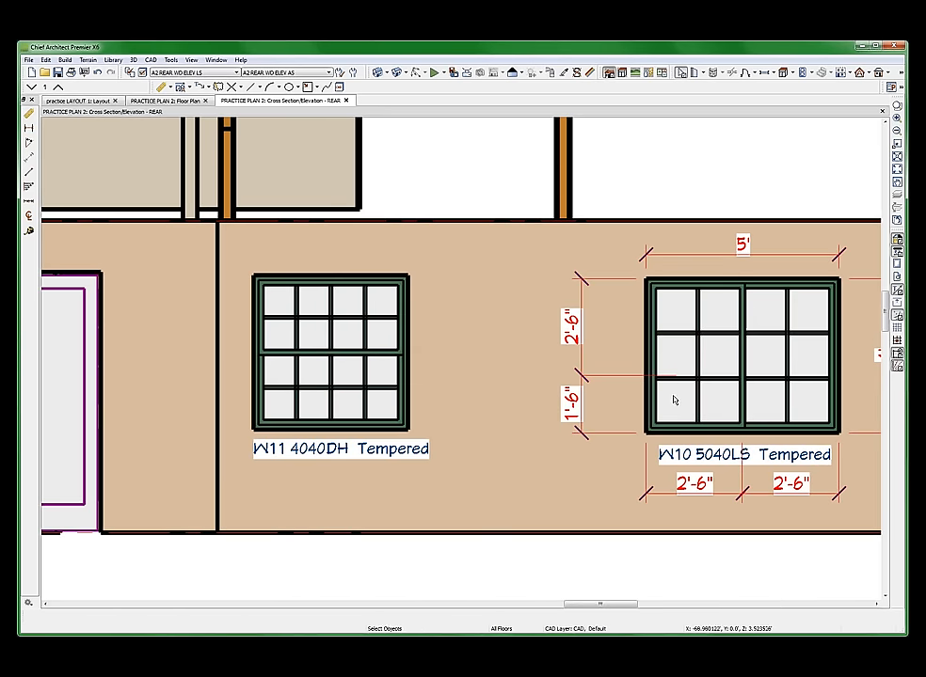
- Add a horizontal end-to-end dimension across door D02's full width and place it above the door
scroll(694, 387, up, 2)
scroll(694, 387, down, 3)
scroll(695, 386, down, 3)
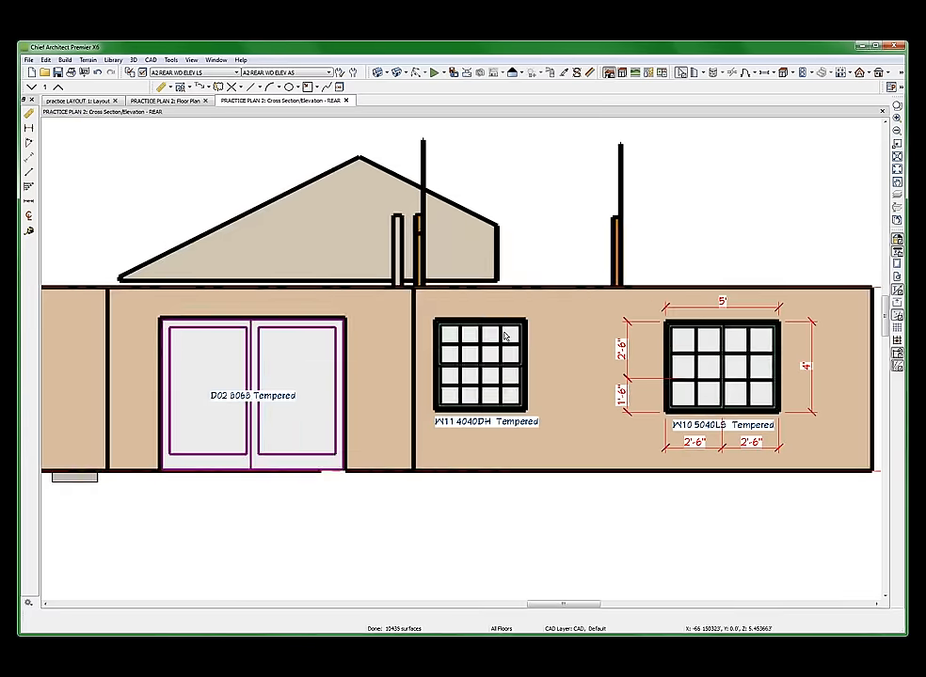
scroll(560, 349, down, 2)
scroll(202, 313, down, 1)
scroll(196, 330, down, 1)
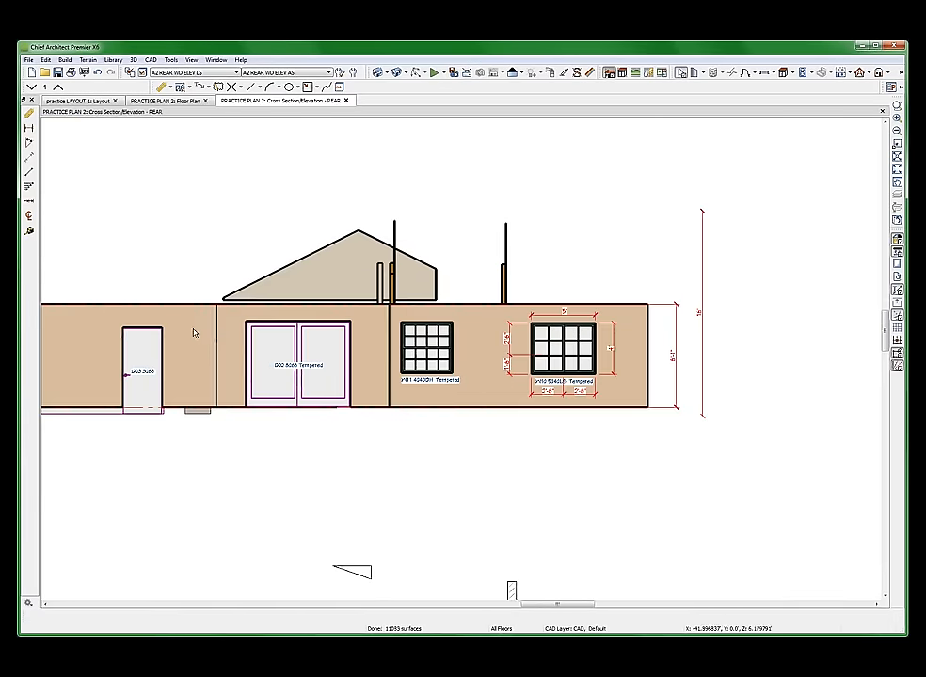
scroll(187, 362, up, 4)
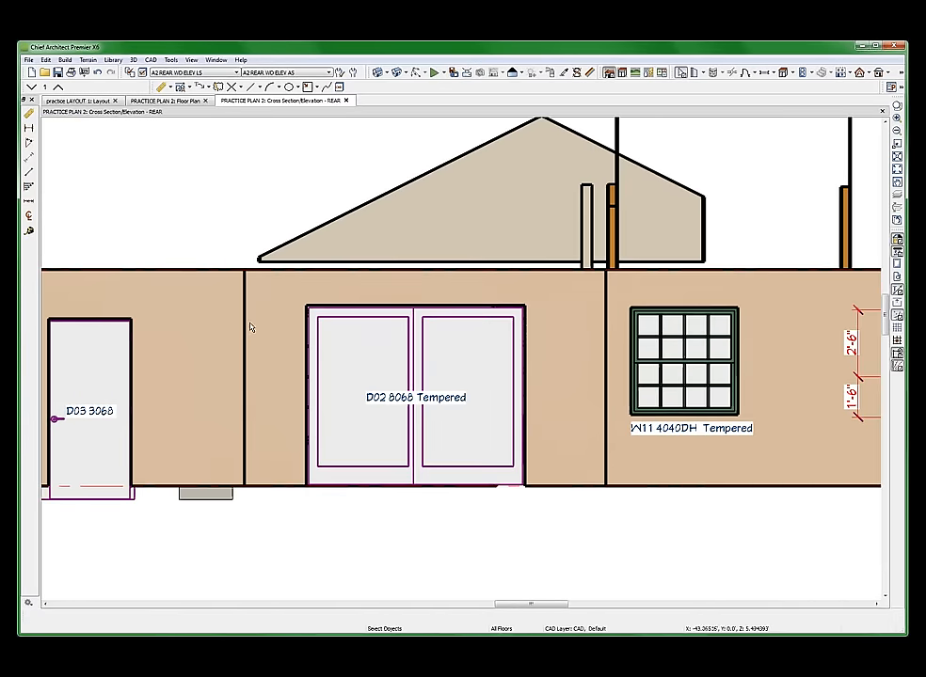
key(d)
mouse_move(302, 351)
mouse_down()
mouse_move(513, 351)
mouse_move(495, 356)
mouse_up()
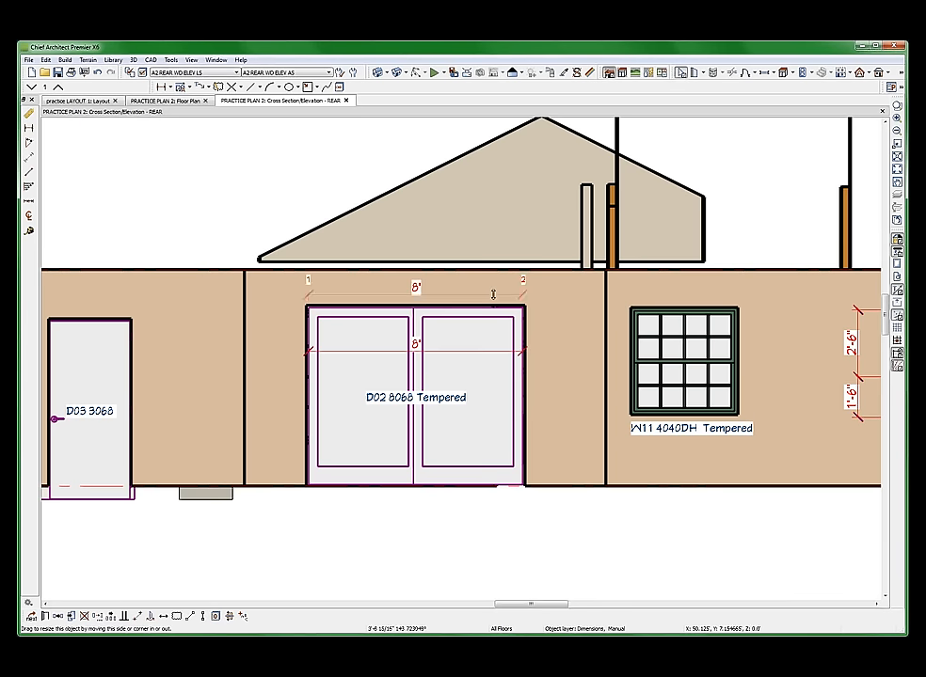
click(497, 294)
- Add a vertical end-to-end dimension for door D02's height and move it into the wall space between the door and window W11
drag(499, 298, 489, 503)
key(space)
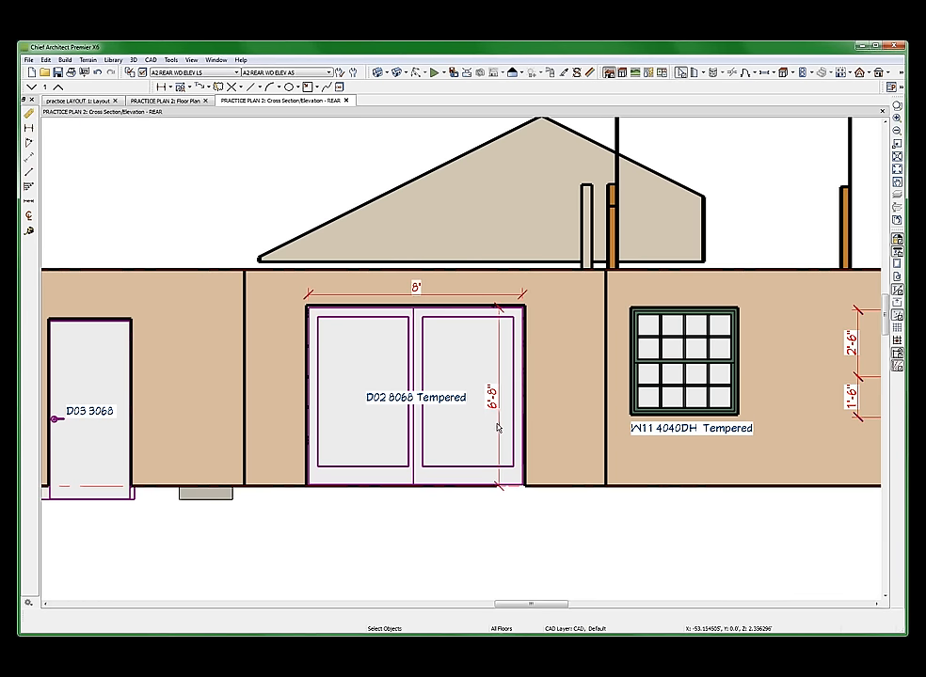
key(space)
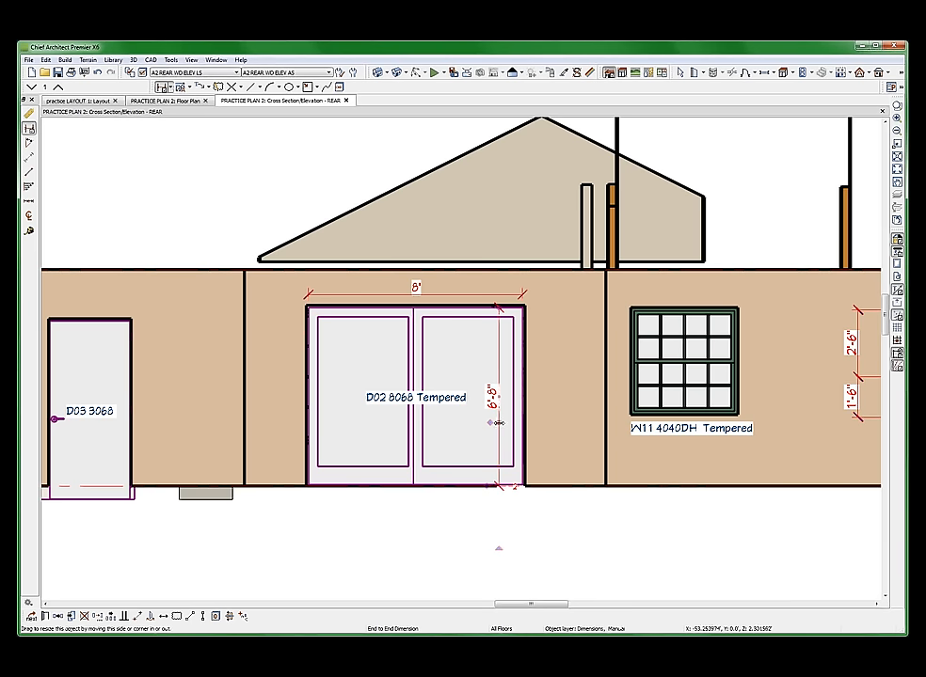
drag(495, 392, 296, 419)
- Add a horizontal dimension string across door D02, split at the meeting line of its two panels, and place it below the door
key(space)
key(space)
key(space)
click(368, 430)
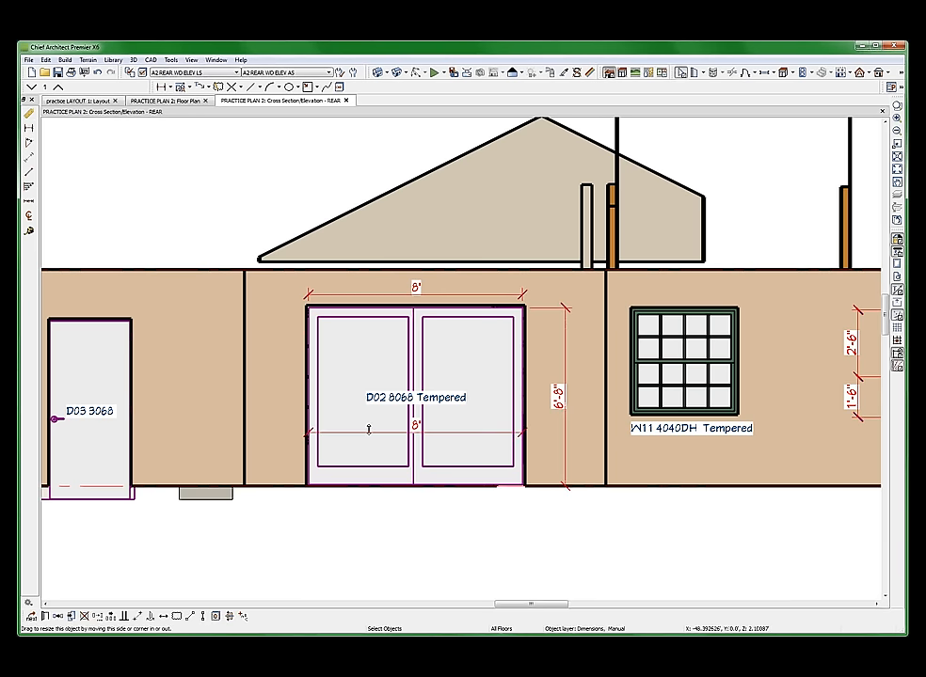
drag(368, 430, 419, 472)
key(Escape)
scroll(516, 523, up, 3)
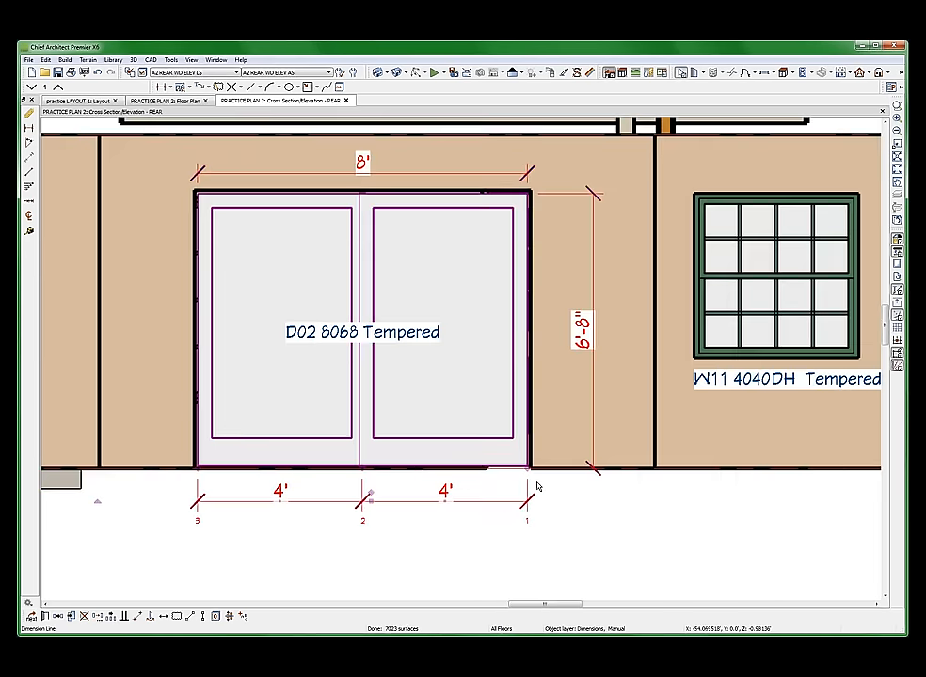
- Close the REAR elevation with its layout view updated, and inspect the dimensions in the D&W AT SOUTH WALL view
scroll(541, 483, down, 5)
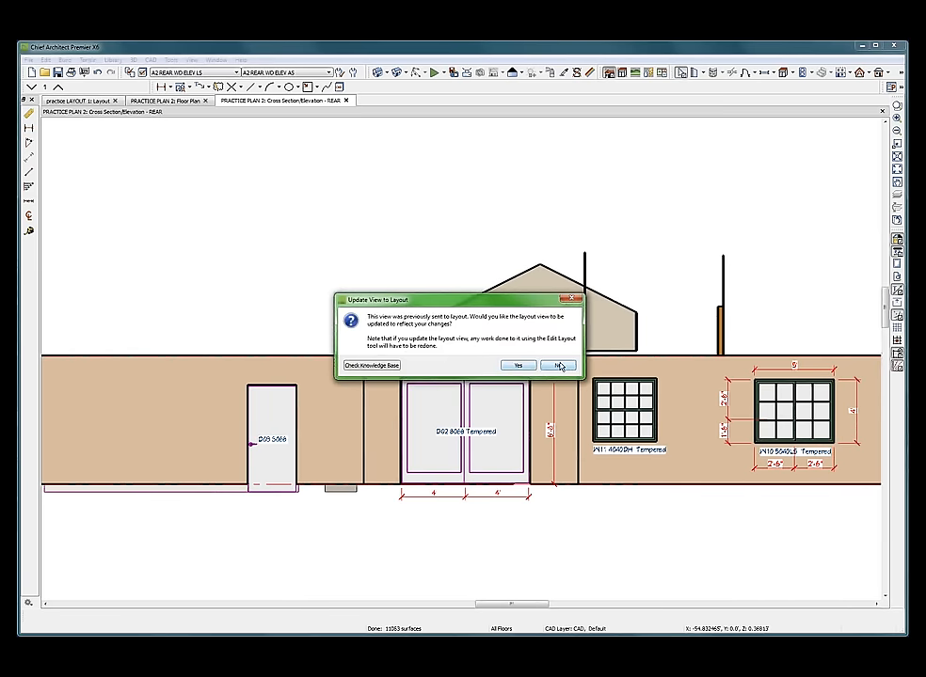
click(518, 366)
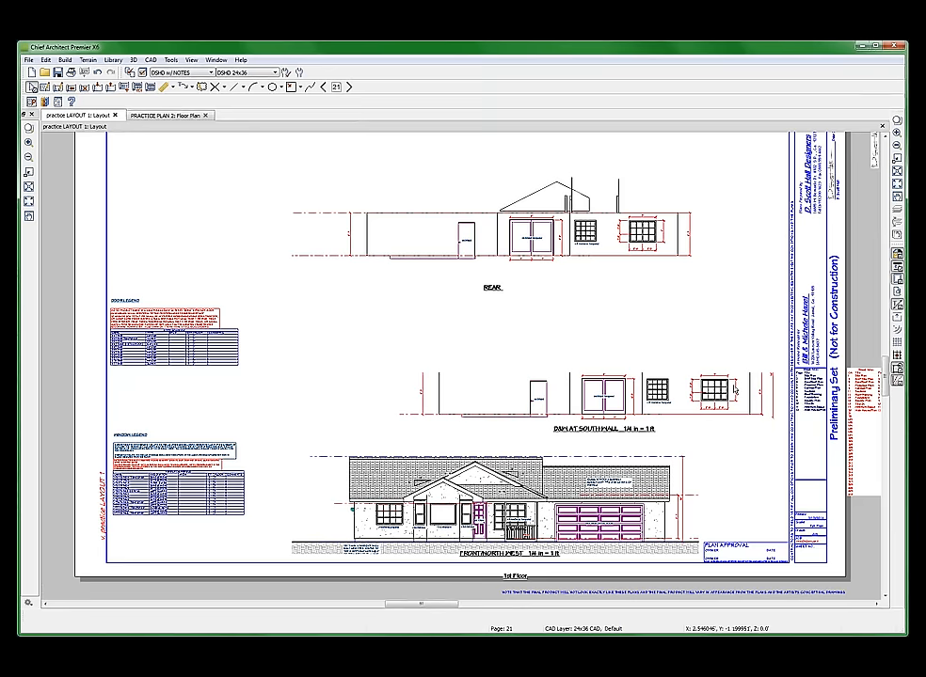
scroll(670, 395, up, 1)
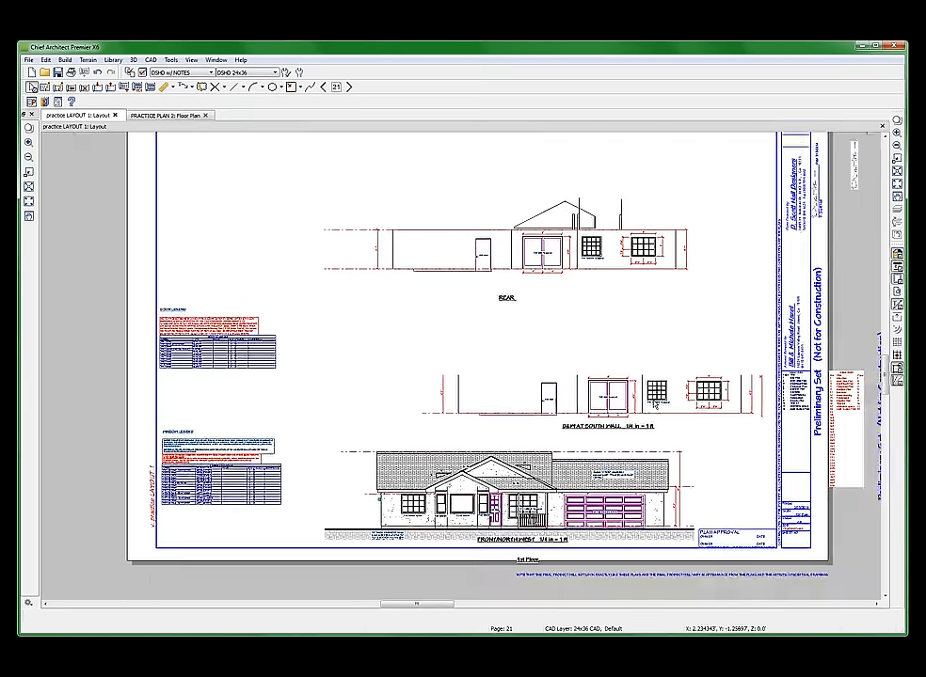
scroll(670, 395, up, 2)
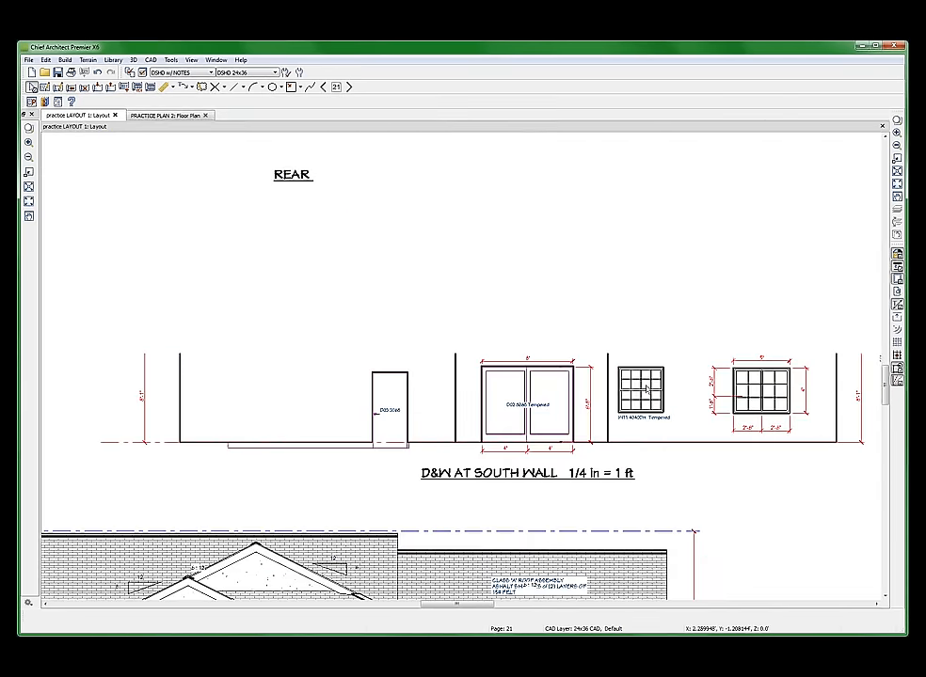
click(774, 399)
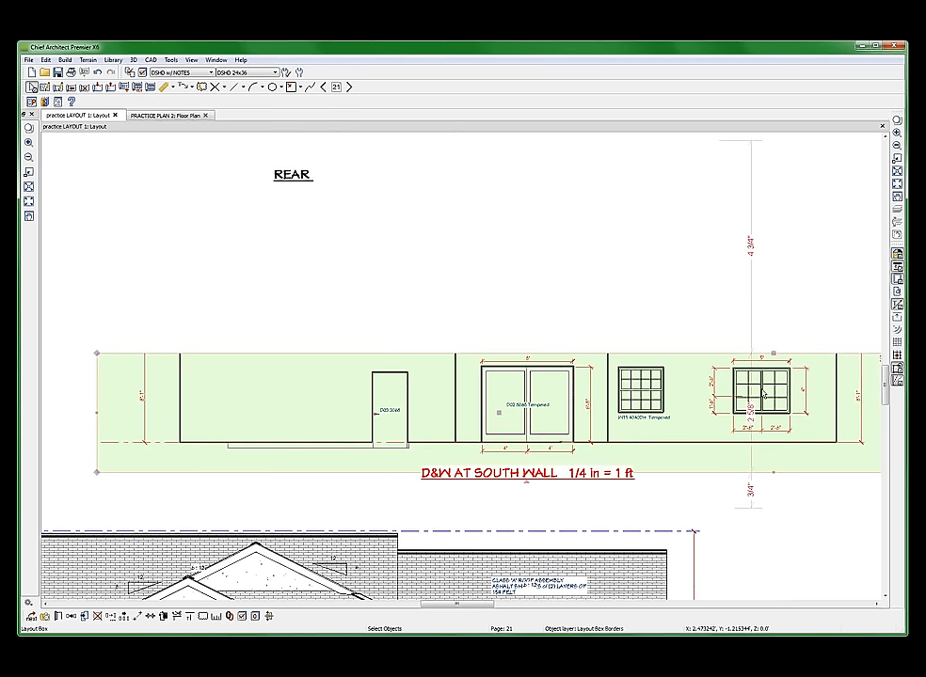
scroll(763, 396, down, 2)
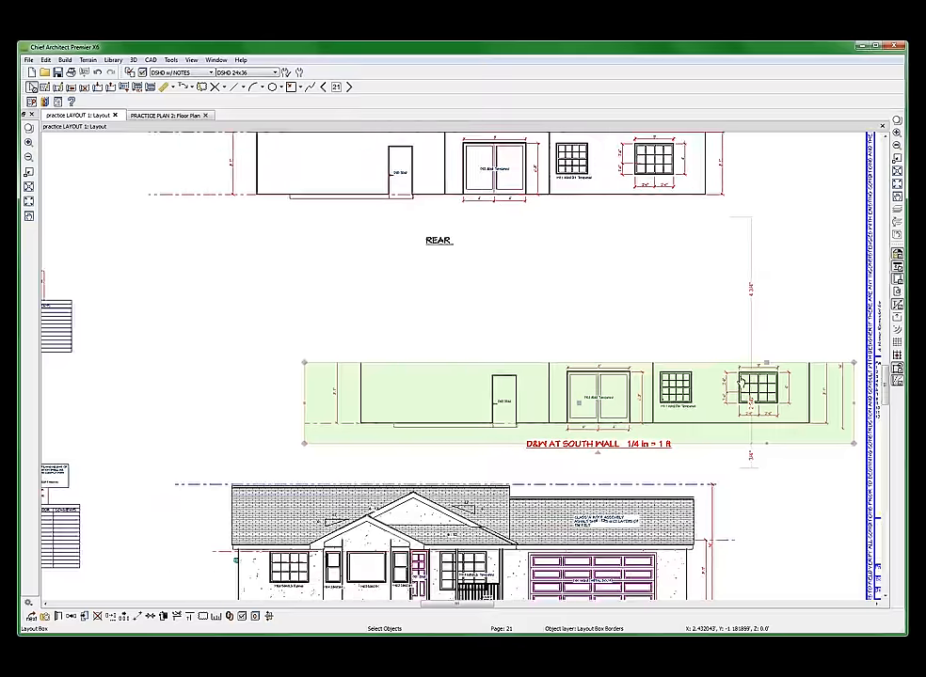
scroll(742, 381, down, 1)
key(Escape)
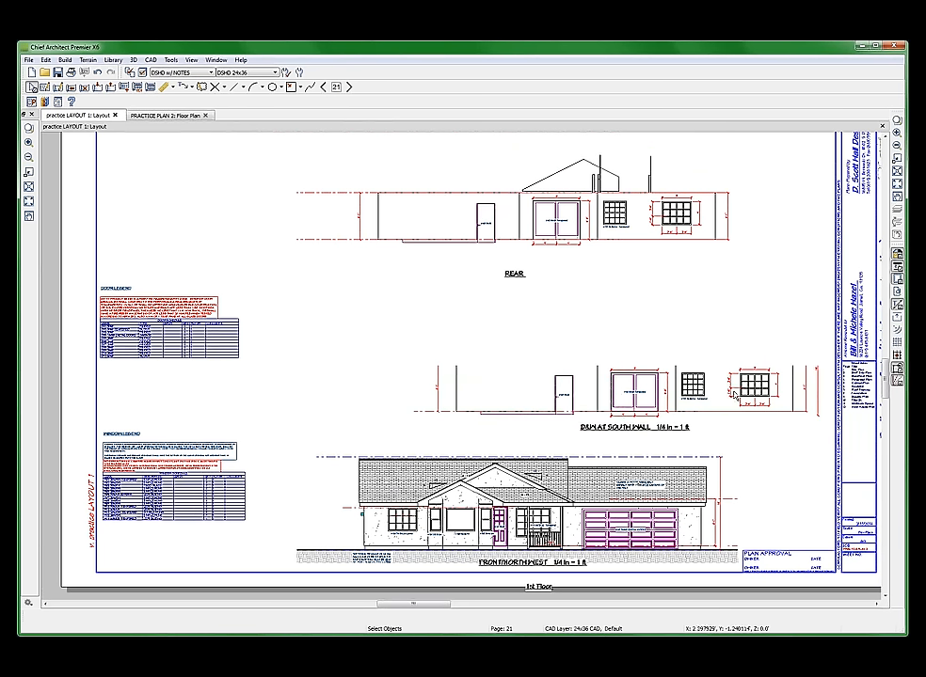
- Crop the REAR layout box to the wall's top and closer to its left end, and align it directly above the D&W AT SOUTH WALL view
scroll(819, 381, down, 3)
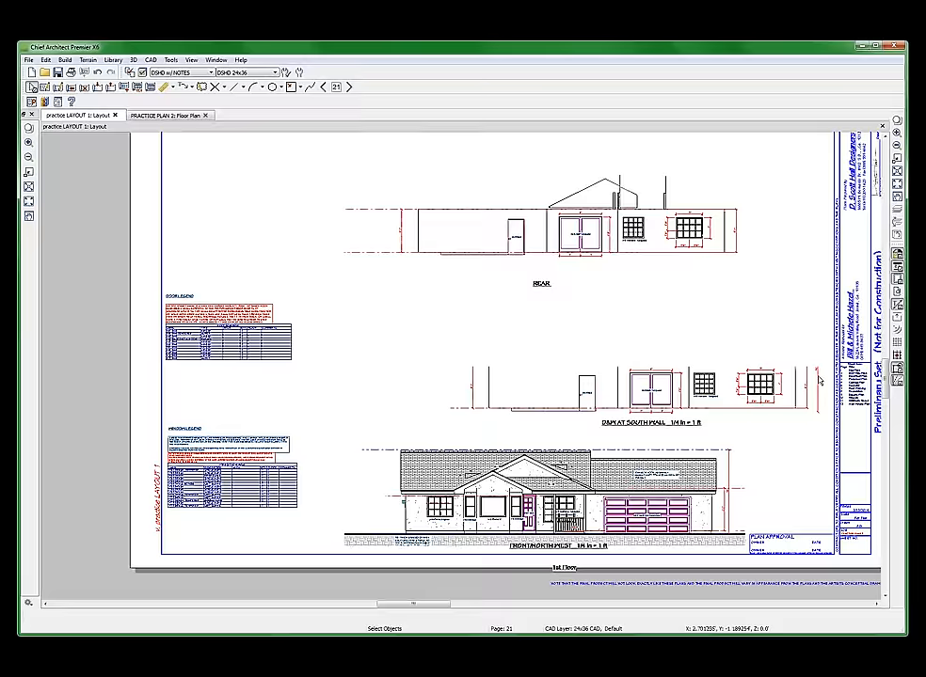
scroll(819, 381, up, 5)
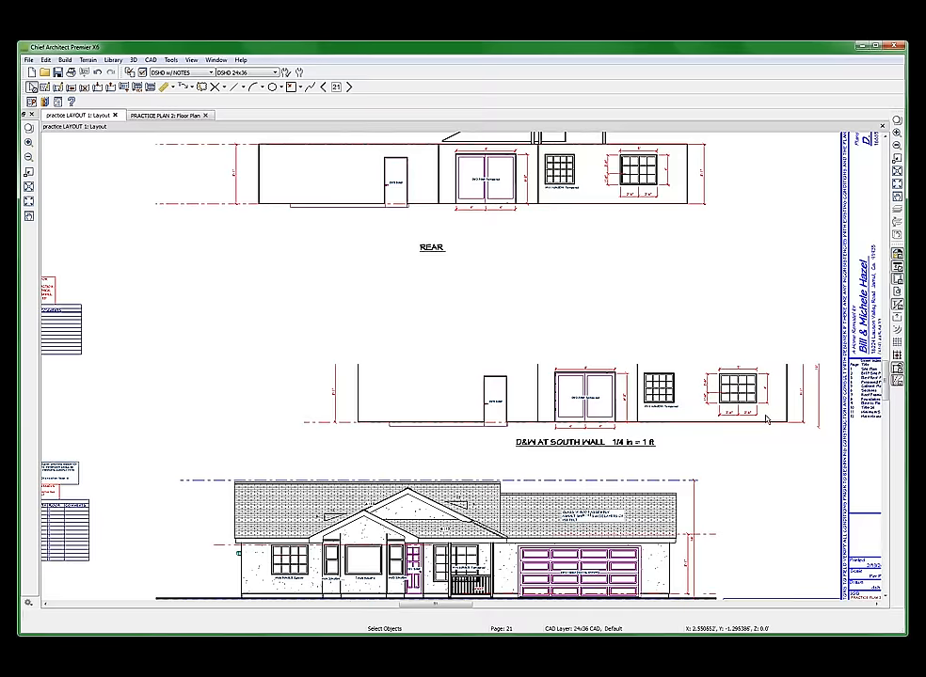
scroll(767, 423, down, 2)
click(617, 247)
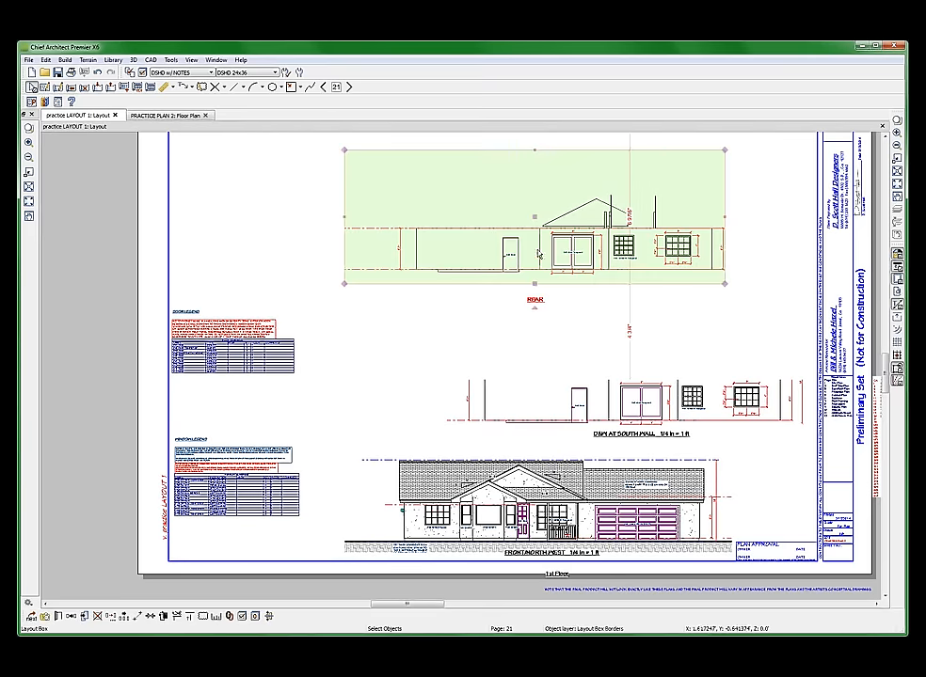
drag(534, 149, 551, 227)
drag(345, 255, 386, 254)
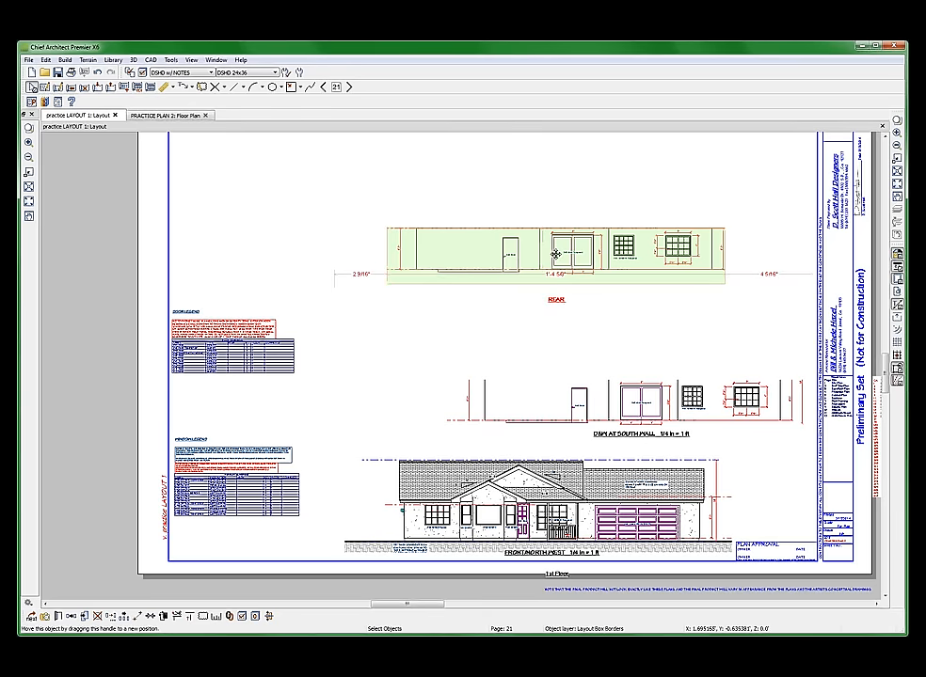
drag(556, 254, 607, 306)
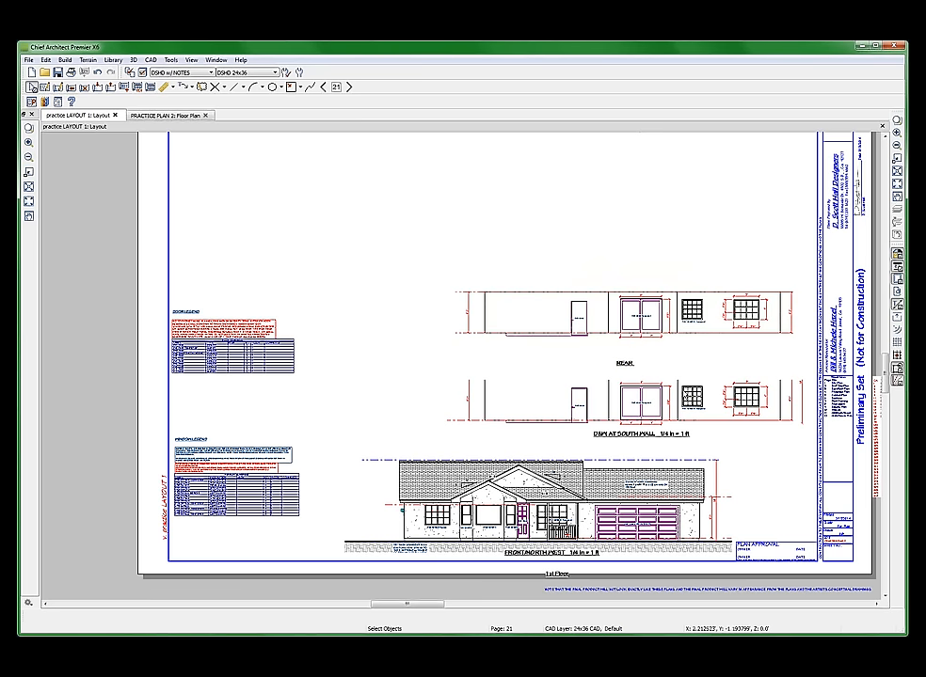
- Open the FRONT elevation from the FRONT/NORTHWEST layout view and delete its hatched ground polyline
click(685, 391)
key(Escape)
click(574, 487)
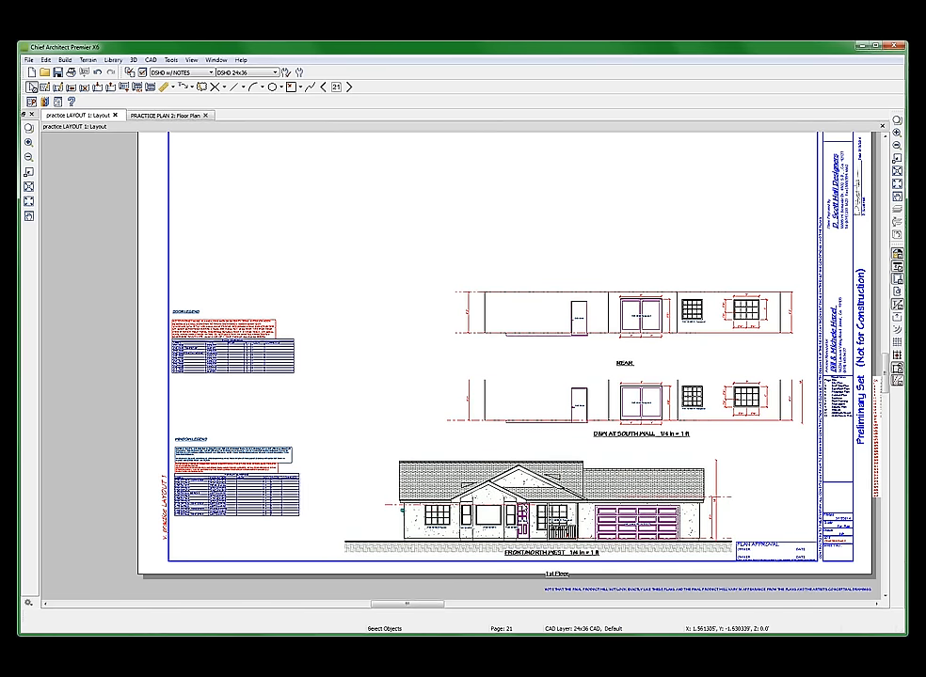
double_click(516, 500)
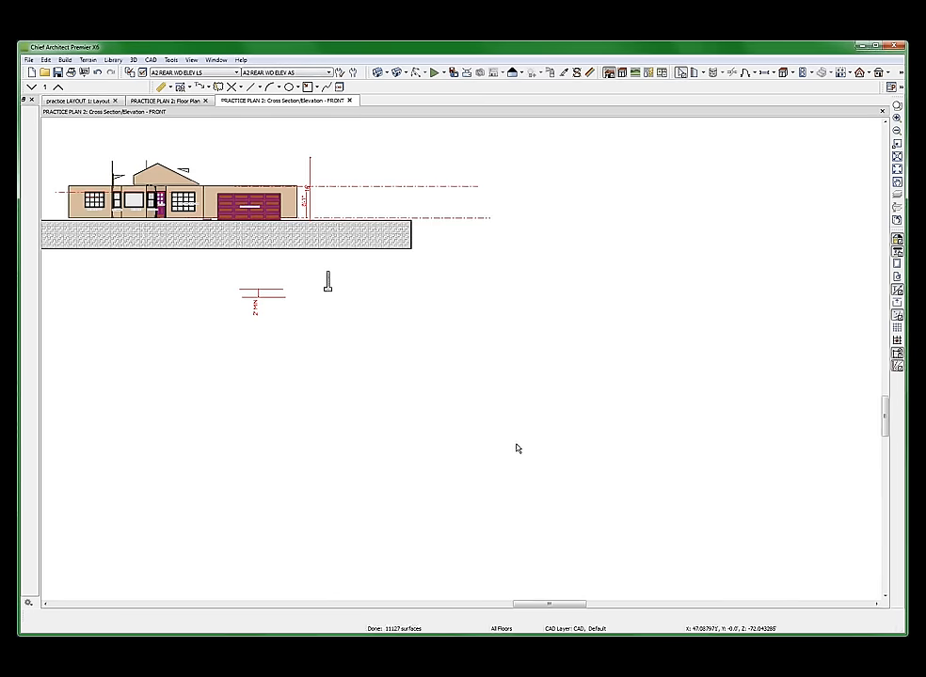
click(336, 231)
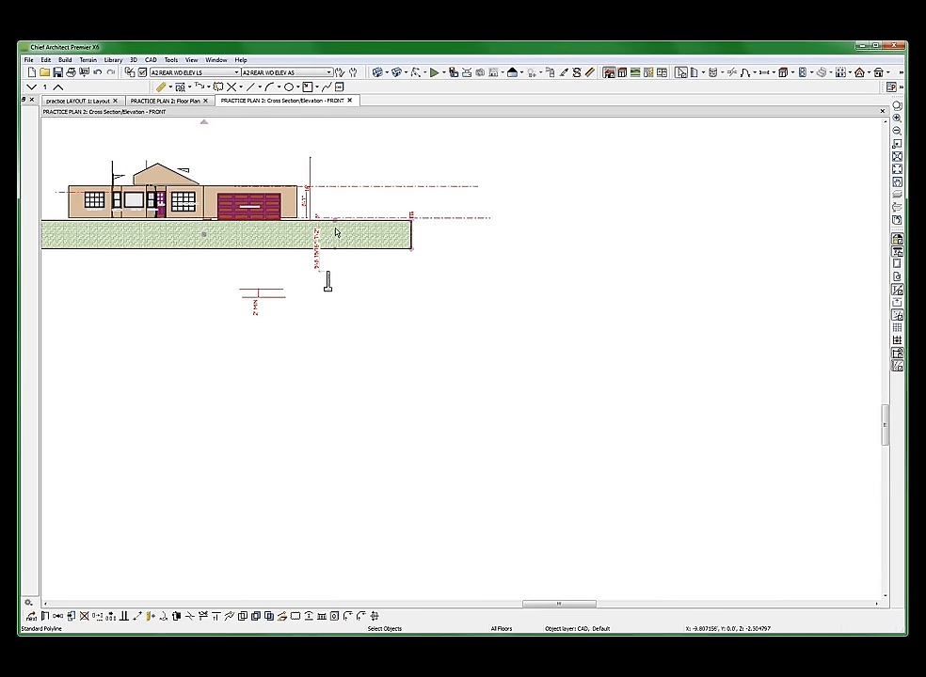
key(Delete)
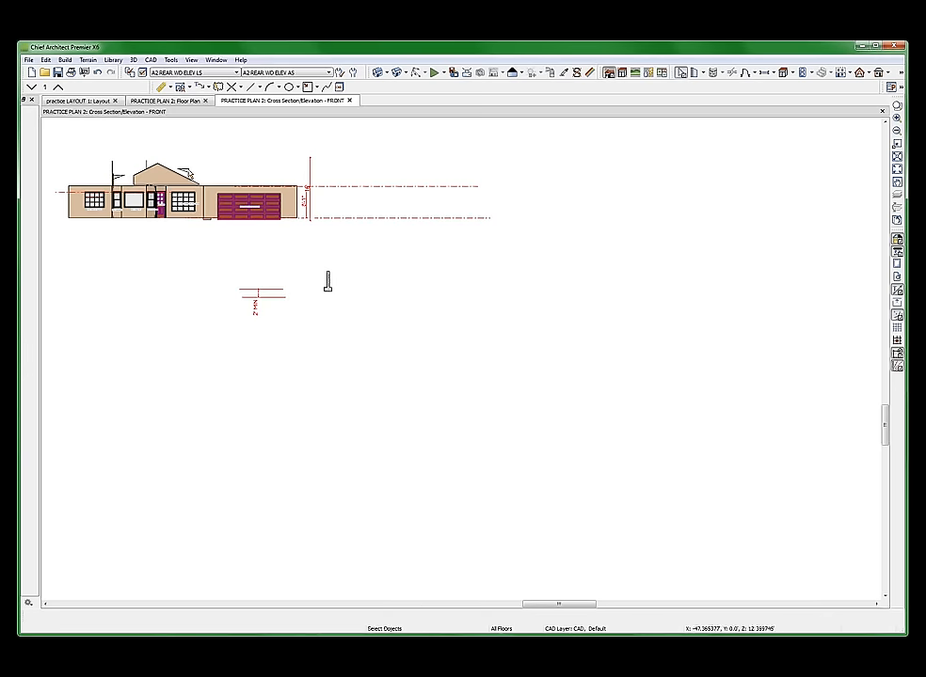
- Remove the roof-pitch triangles and footing detail from the FRONT elevation's display, and close it with its layout view updated
click(189, 169)
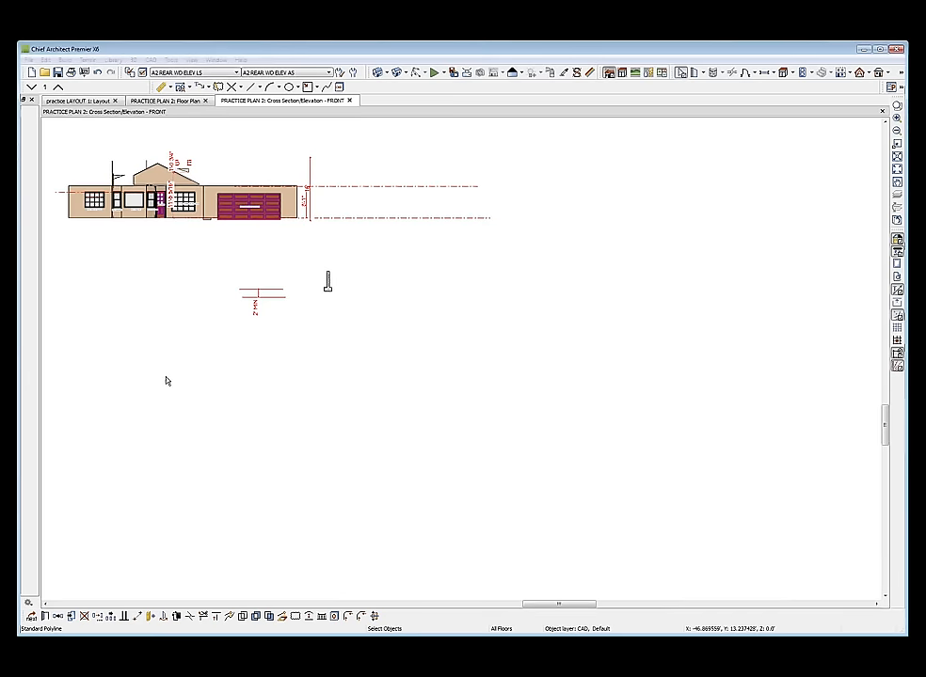
click(136, 356)
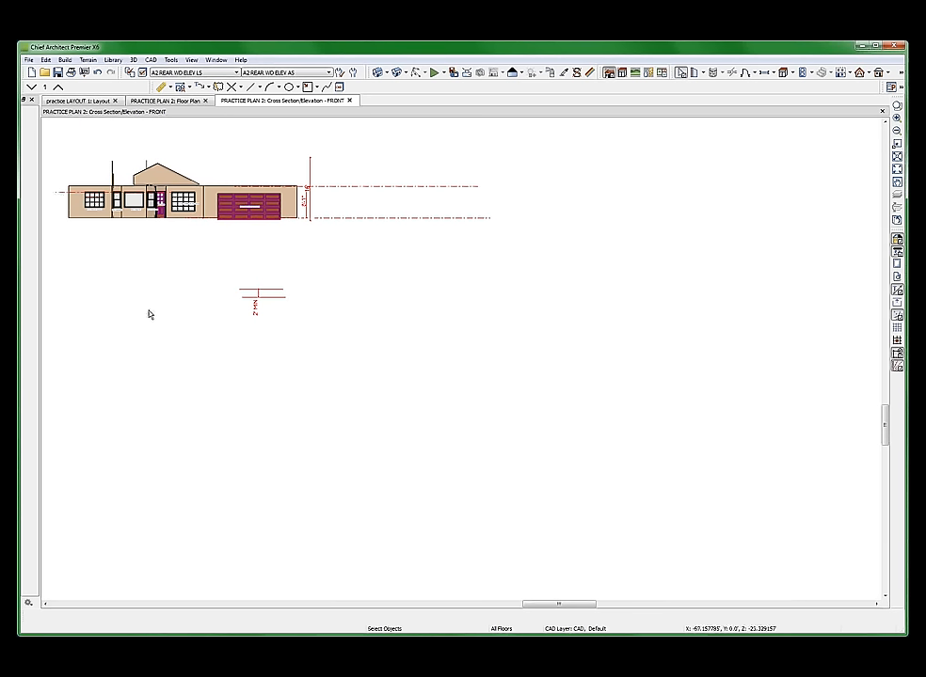
key(ctrl+w)
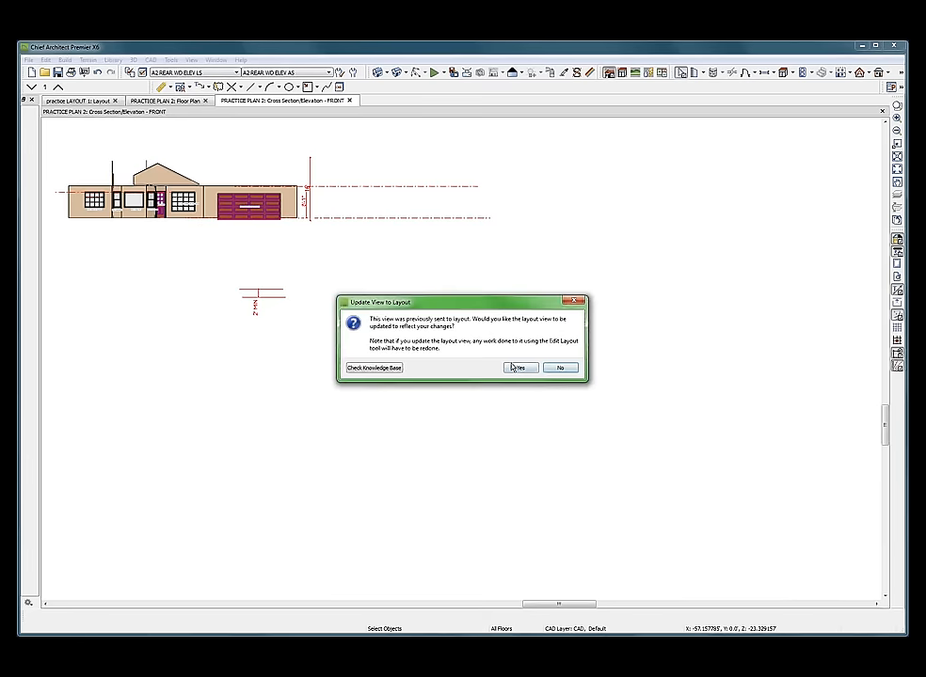
click(518, 368)
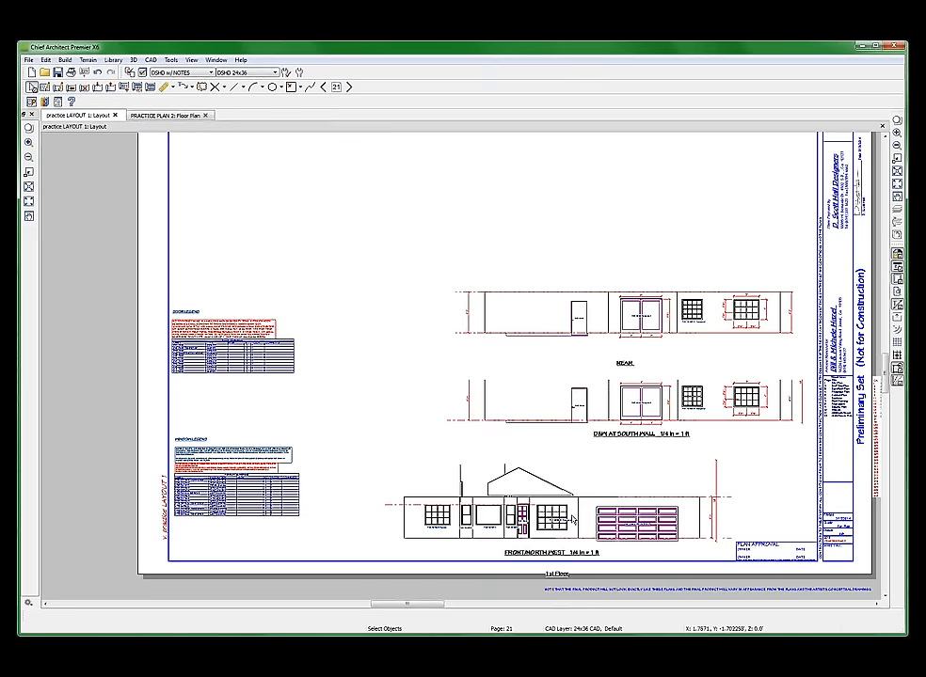
- Crop the FRONT/NORTH WEST layout box vertically to the wall's top and base, hiding the roof and chimney lines
scroll(583, 513, down, 3)
scroll(567, 537, up, 5)
scroll(568, 537, up, 2)
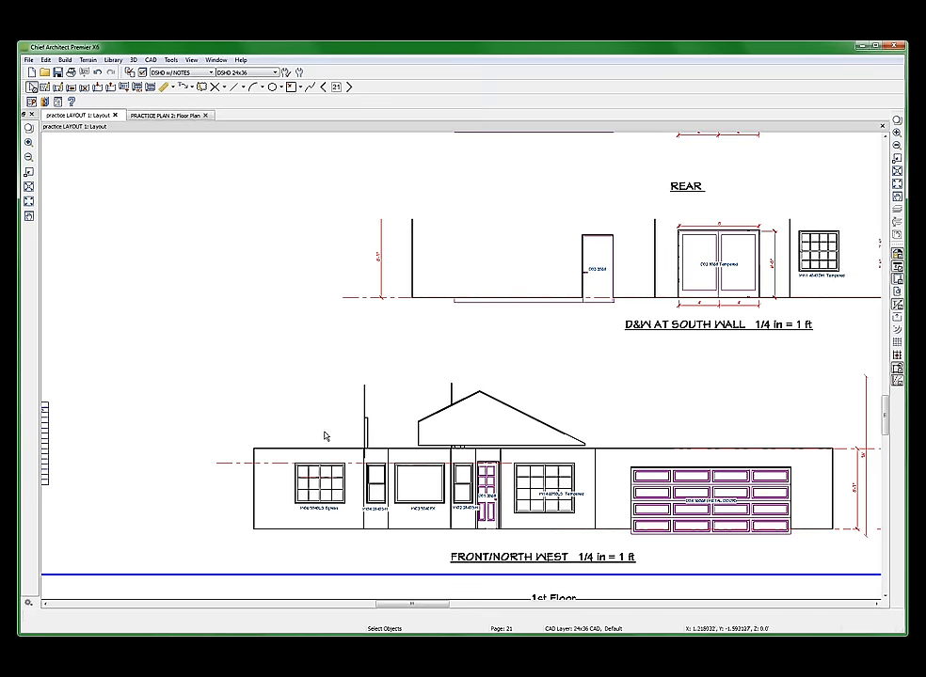
scroll(324, 435, up, 1)
scroll(324, 436, down, 1)
scroll(325, 435, up, 2)
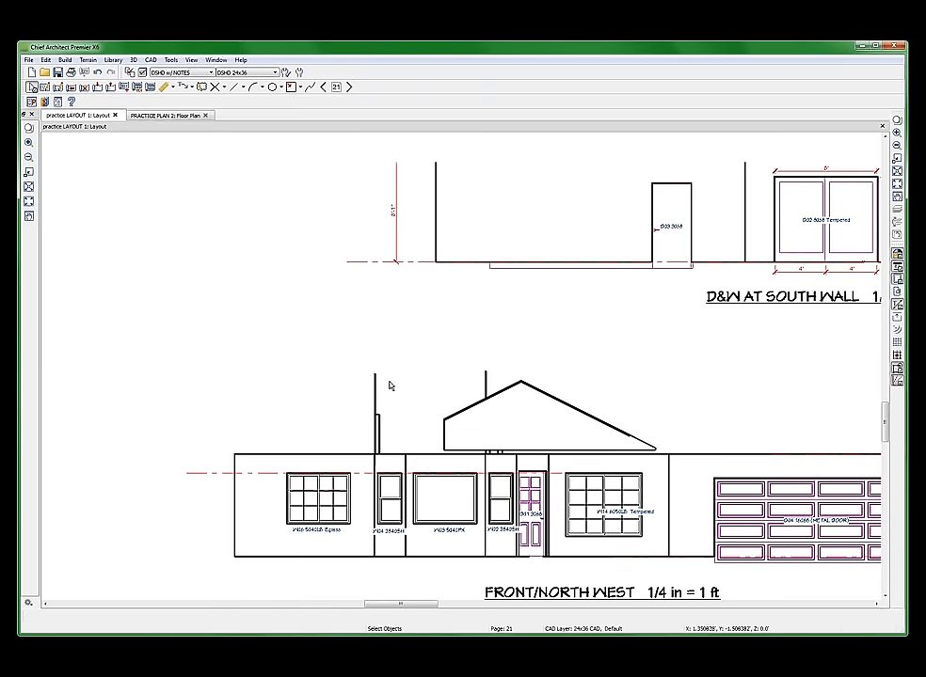
click(446, 339)
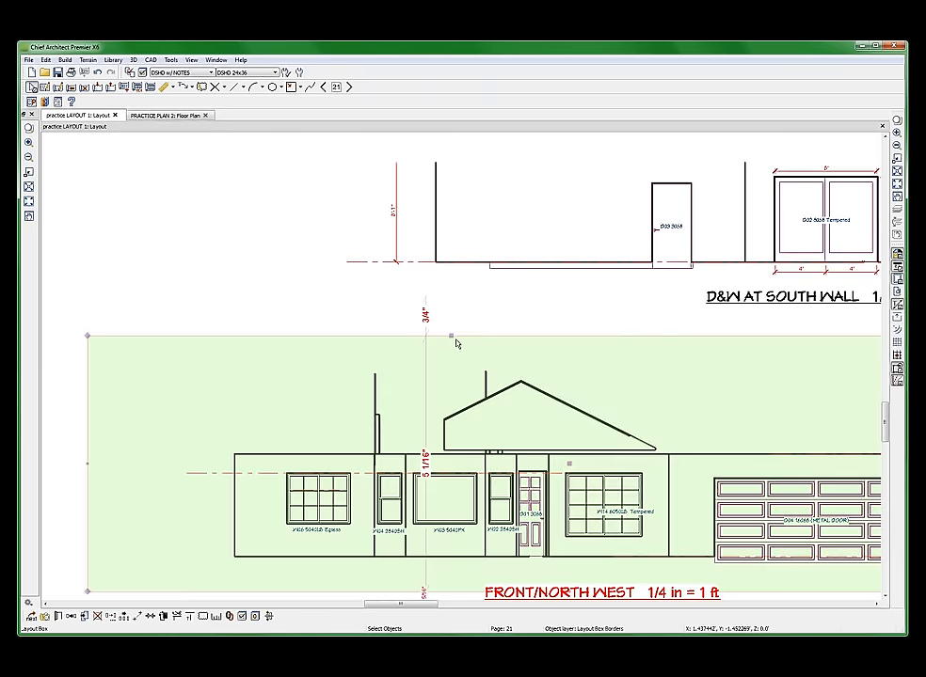
mouse_move(450, 337)
mouse_down()
mouse_move(461, 455)
mouse_move(475, 451)
mouse_up()
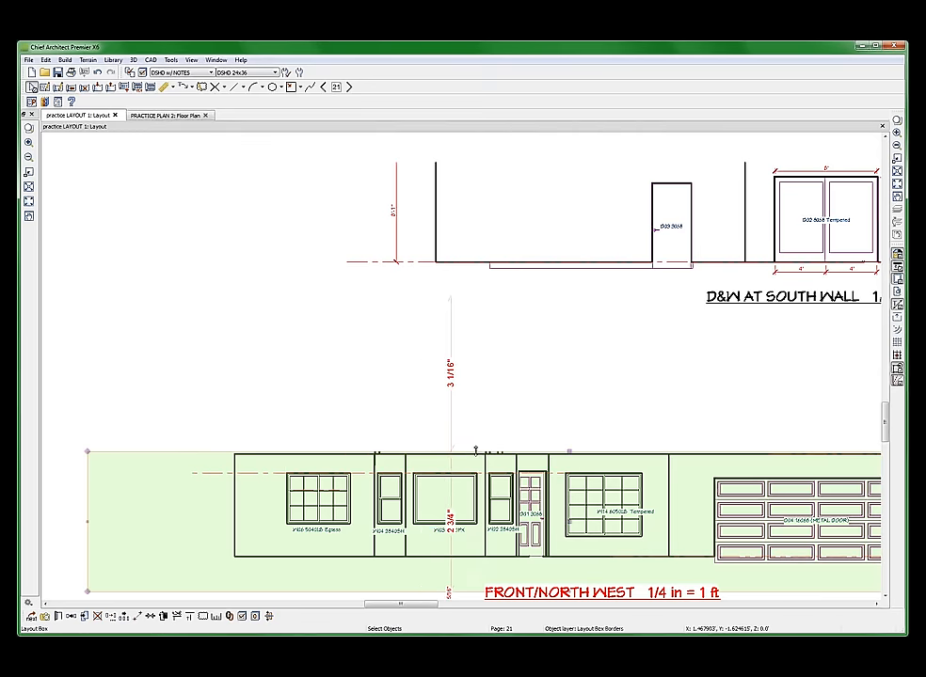
scroll(488, 320, up, 3)
scroll(487, 367, down, 4)
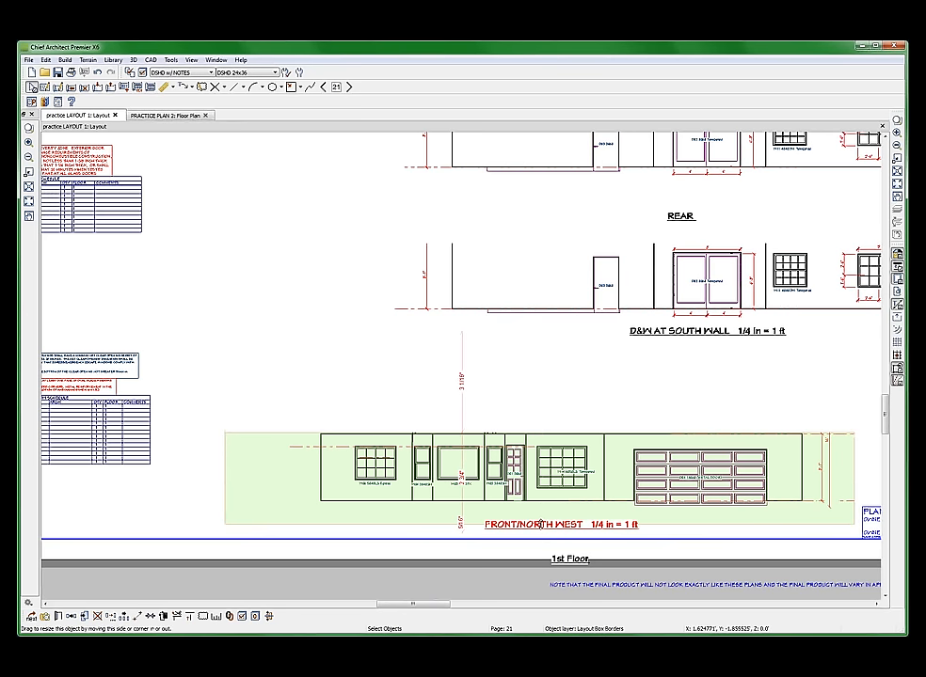
mouse_move(541, 522)
mouse_down()
mouse_move(541, 449)
mouse_move(541, 504)
mouse_up()
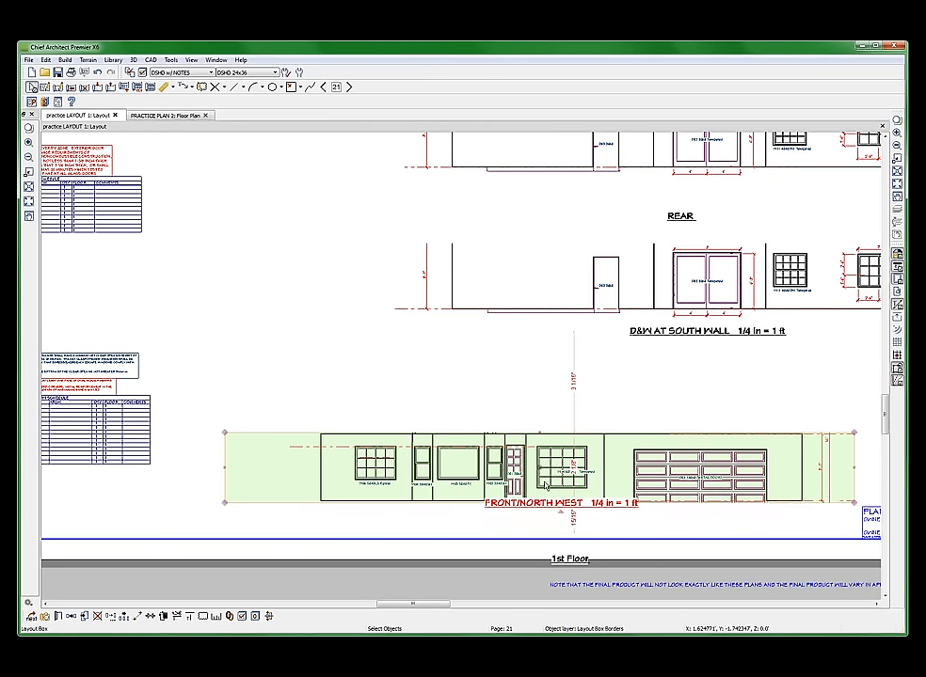
- Change the FRONT/NORTH WEST layout box label to DW ELEV NORTH, keeping the box scale macro after it
double_click(590, 499)
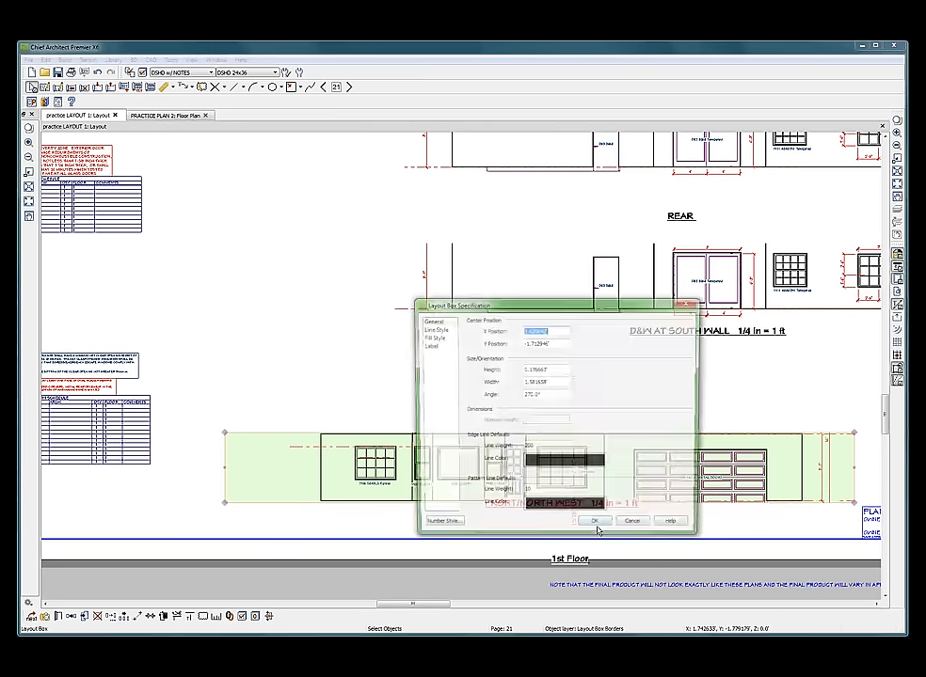
click(430, 346)
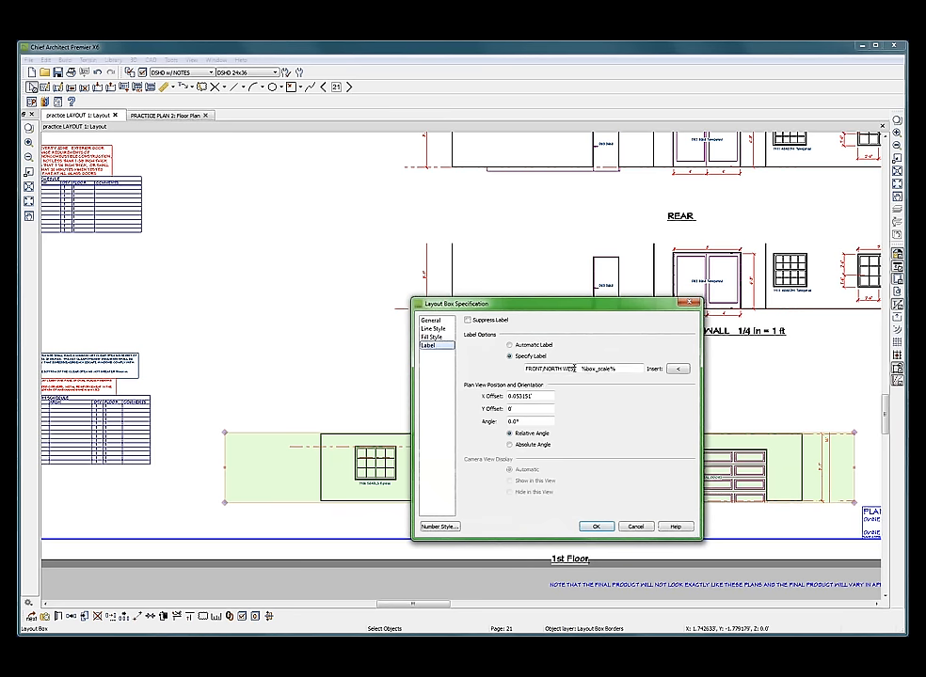
drag(580, 368, 524, 368)
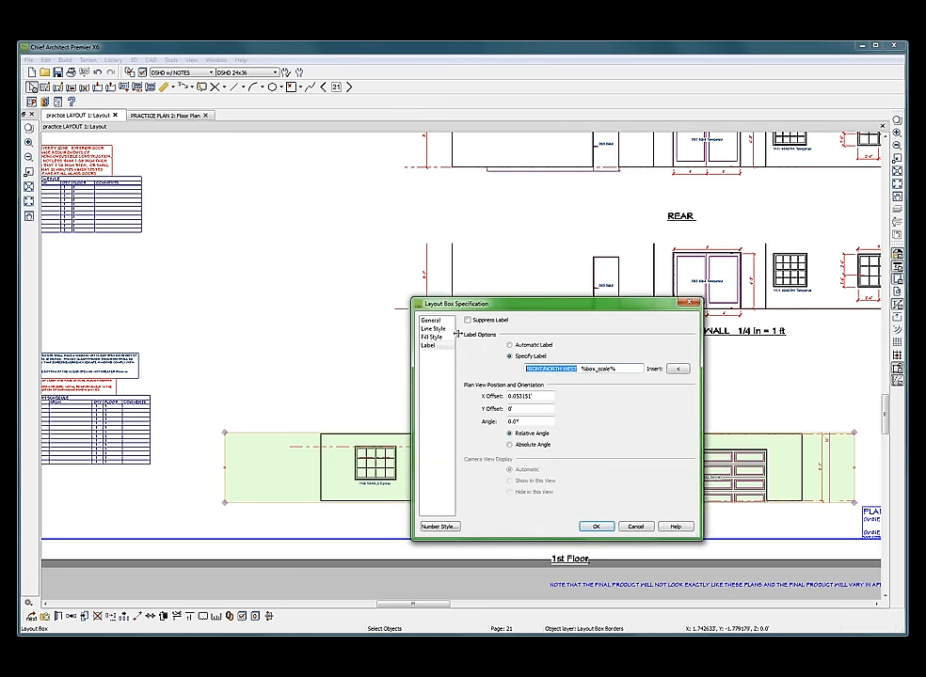
text(DVX)
text( ELEV)
text( NORTH)
key(Return)
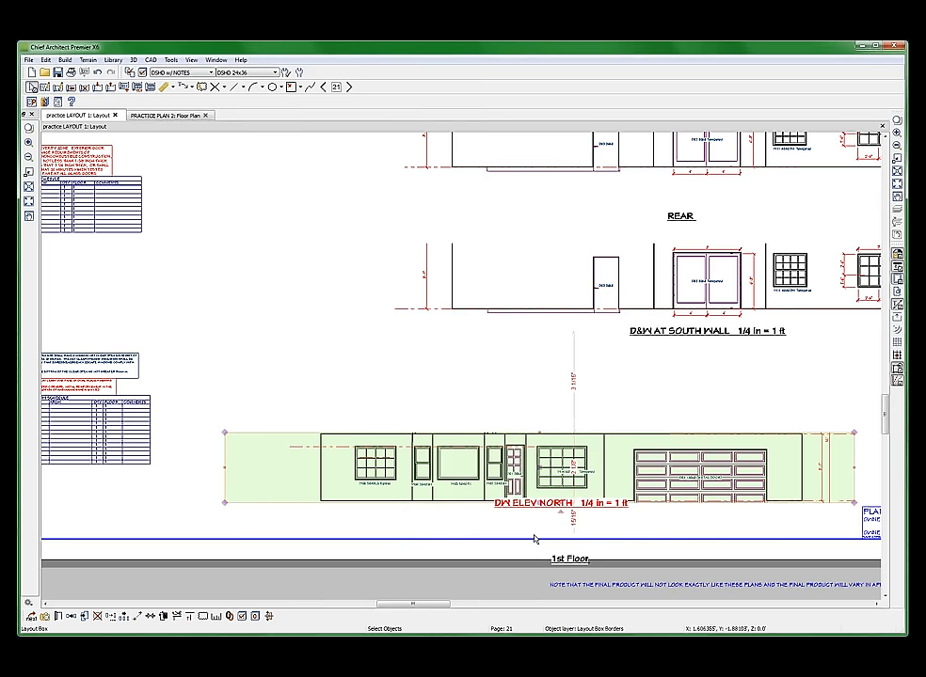
- Move the DW ELEV NORTH label clear below the wall and extend the box's lower edge to include the garage door's base
scroll(534, 539, down, 3)
scroll(535, 541, up, 5)
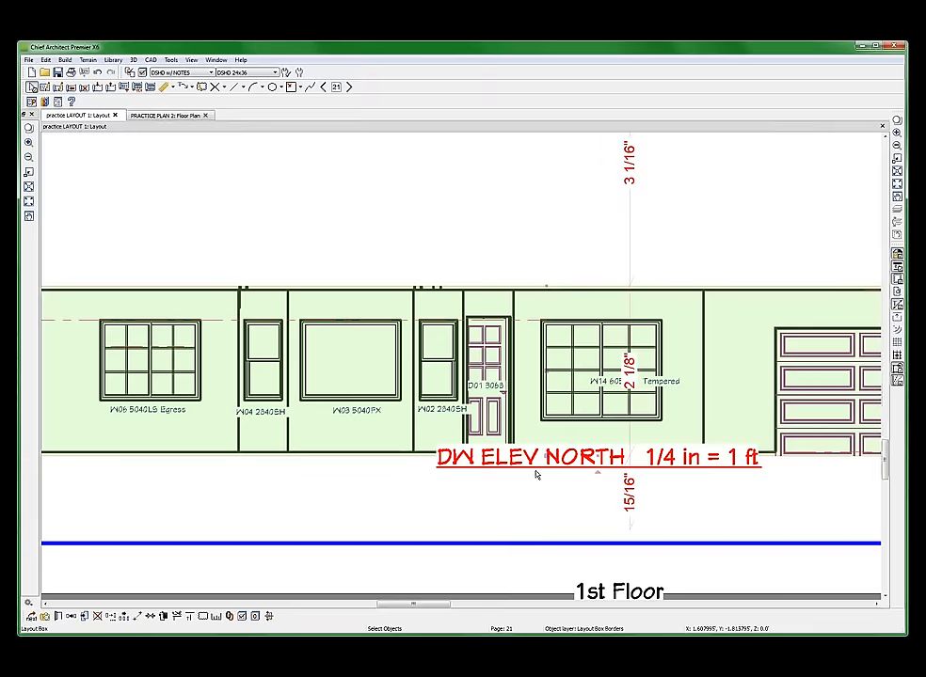
click(539, 468)
click(592, 460)
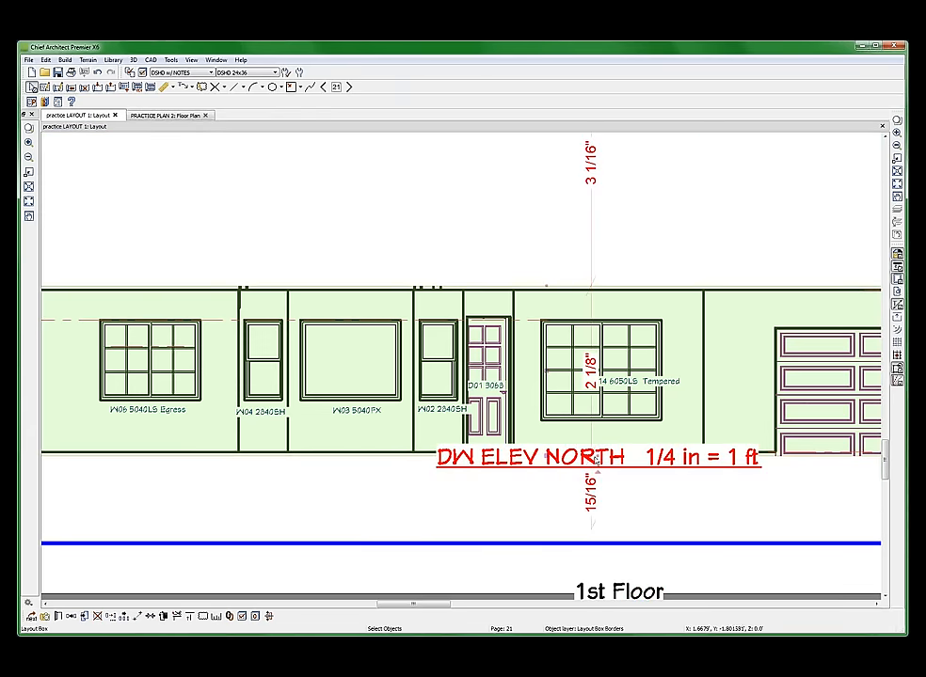
drag(595, 454, 570, 488)
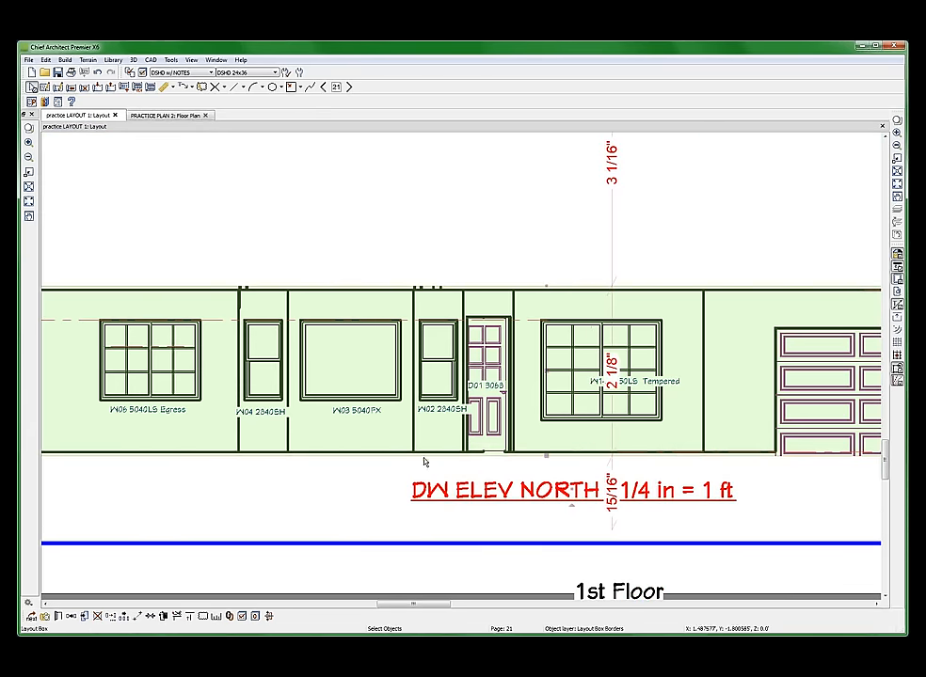
mouse_move(546, 455)
mouse_down()
mouse_move(529, 368)
mouse_move(549, 476)
mouse_up()
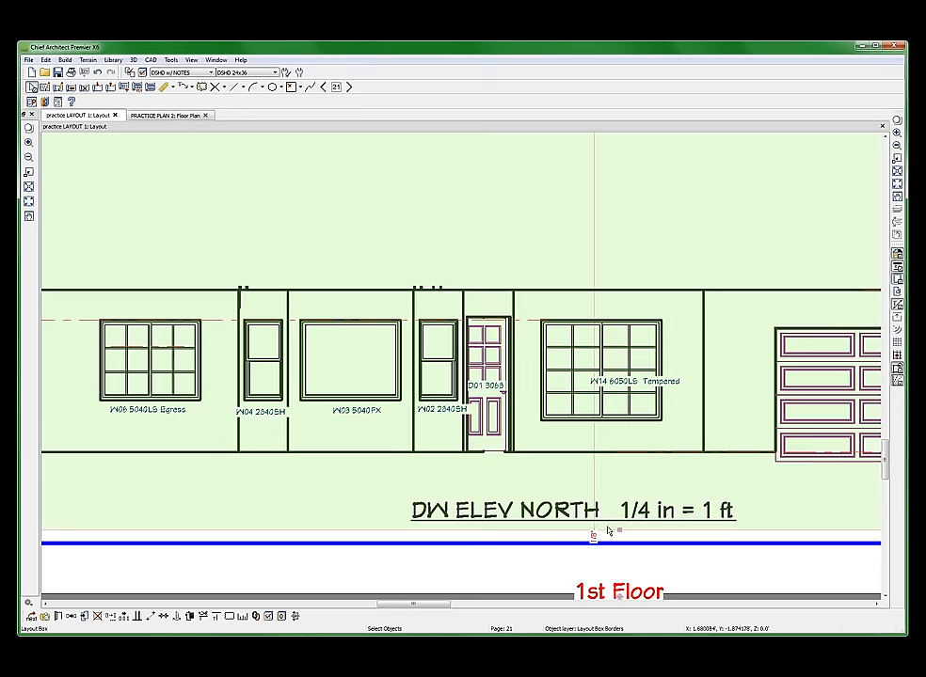
- Delete the oversized 1st Floor layout box that overlaps the elevations on the page
drag(593, 533, 609, 470)
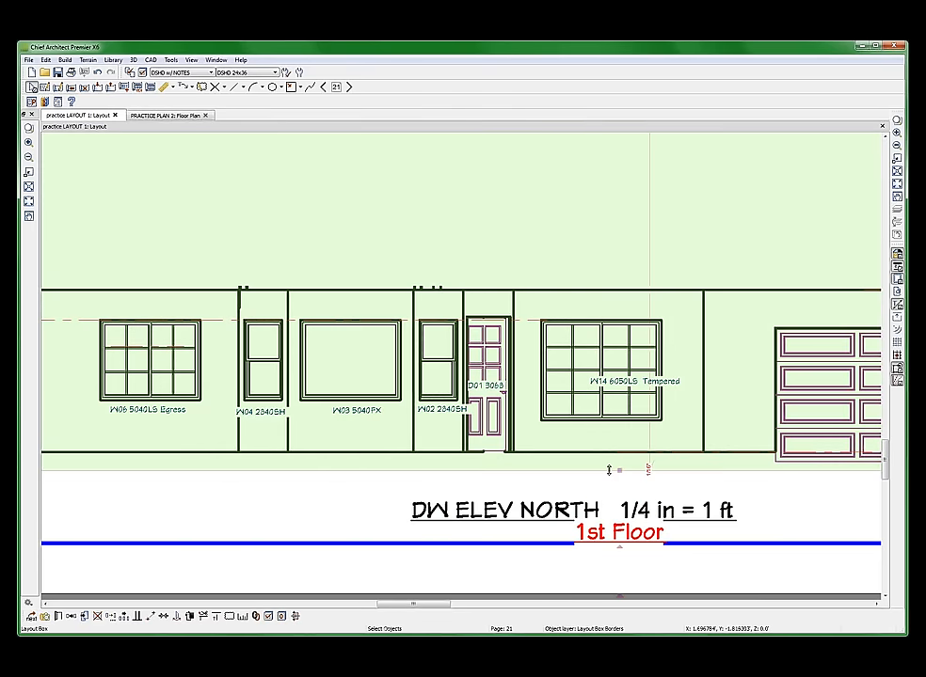
scroll(593, 388, up, 4)
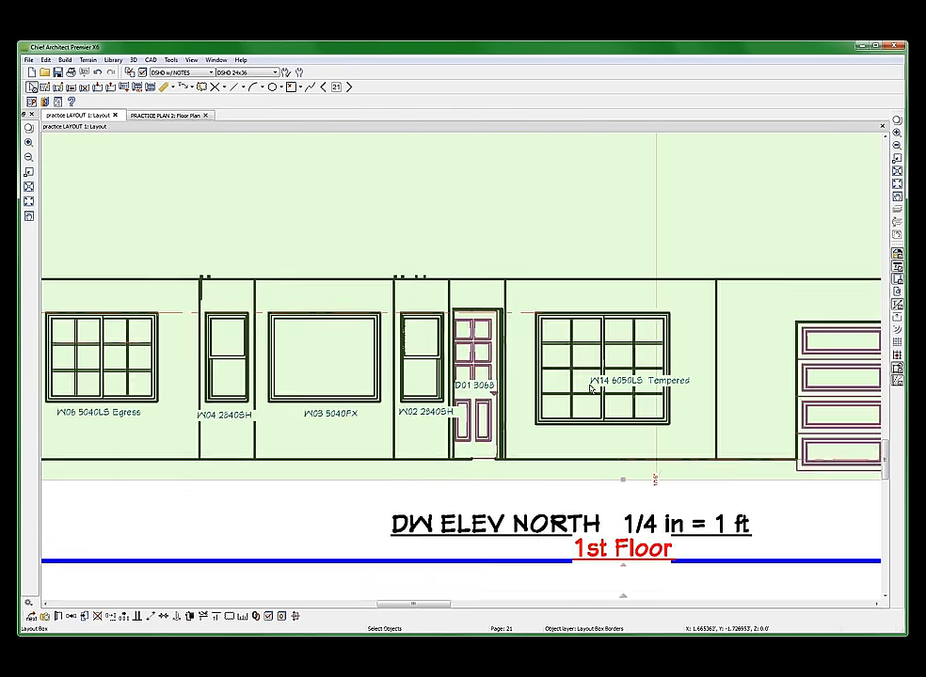
scroll(591, 386, down, 6)
scroll(587, 387, down, 3)
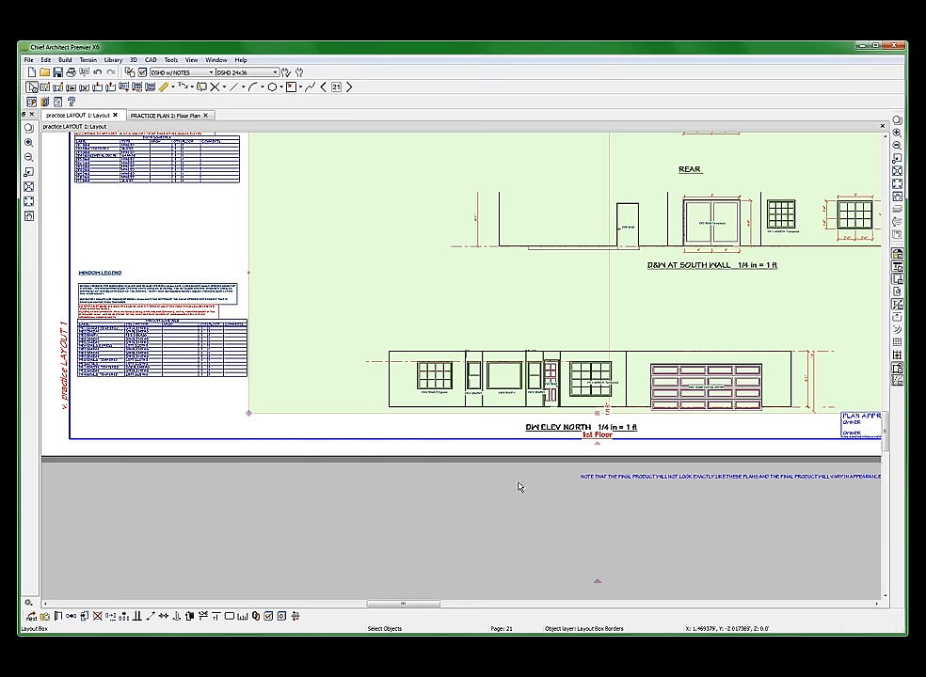
scroll(534, 393, up, 2)
scroll(541, 397, down, 5)
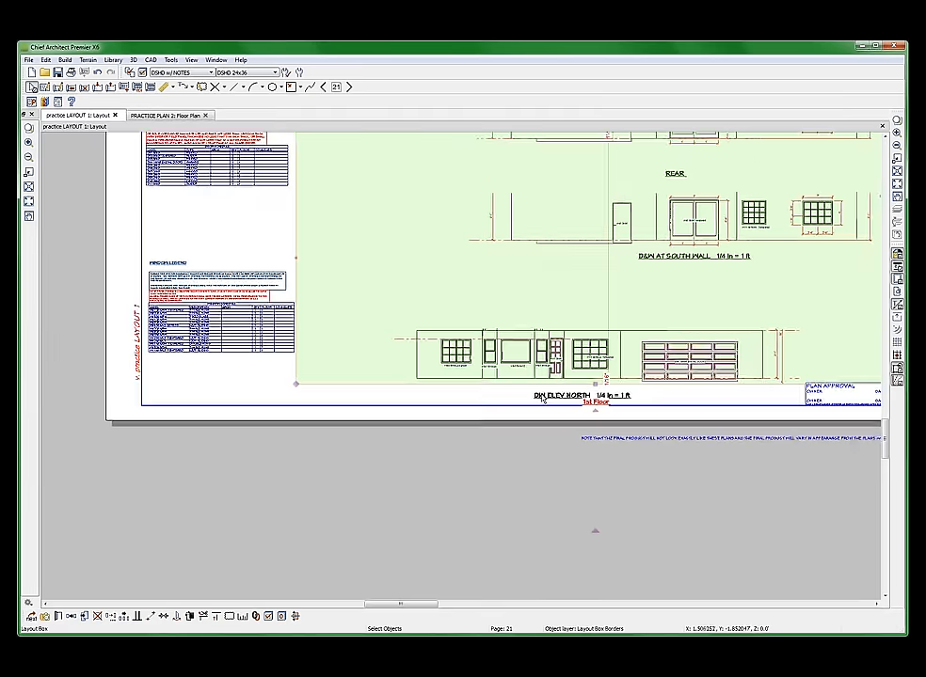
scroll(508, 339, down, 3)
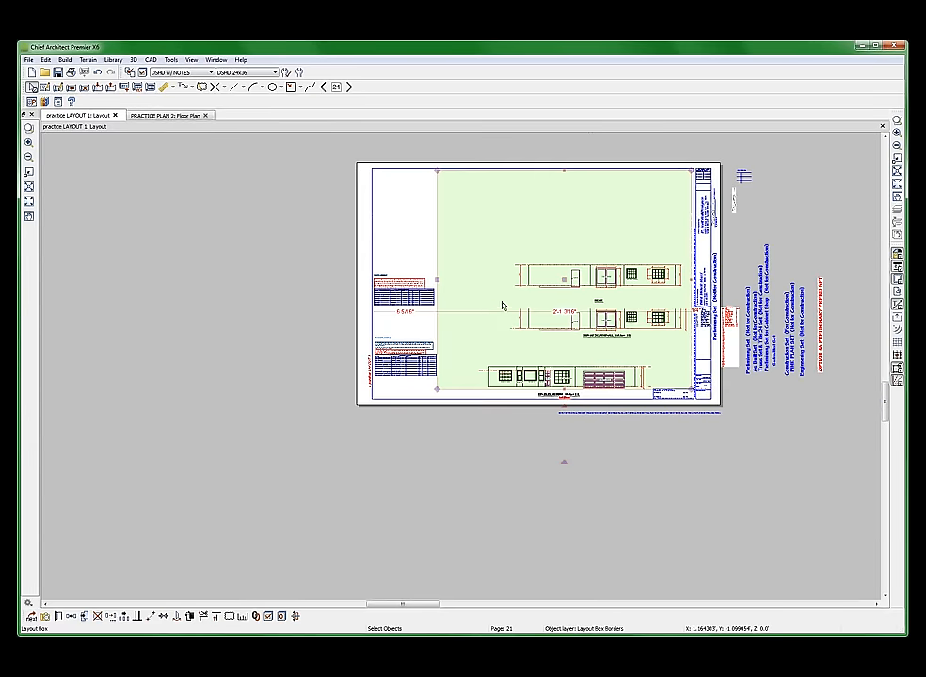
key(Escape)
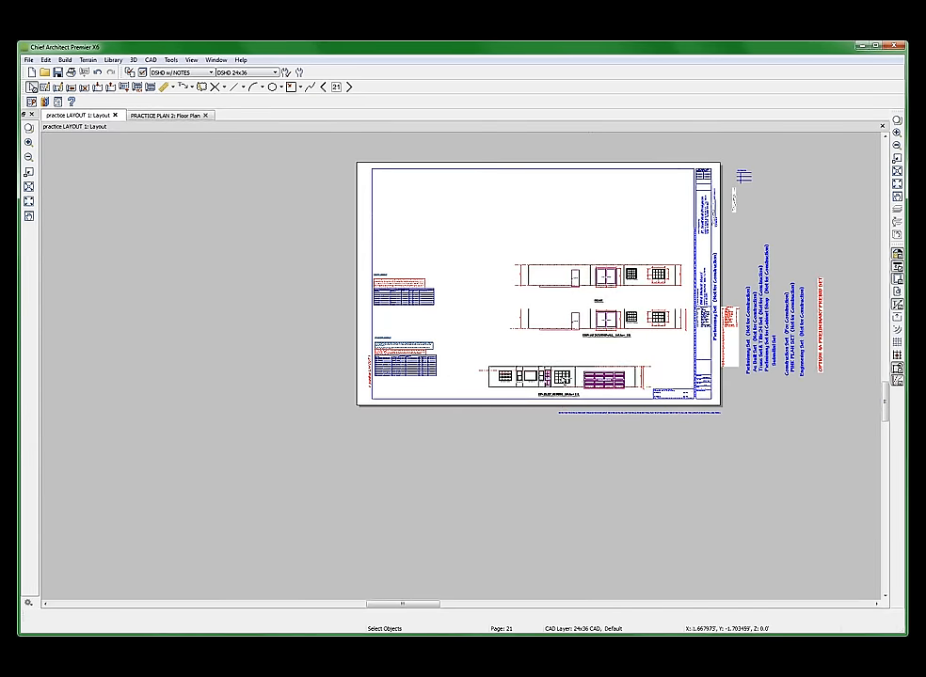
- Fine-tune the DW ELEV NORTH layout box at the wall's top and extend it below the wall to a height of about 2 1/2"
scroll(562, 380, down, 1)
scroll(555, 386, up, 5)
click(520, 399)
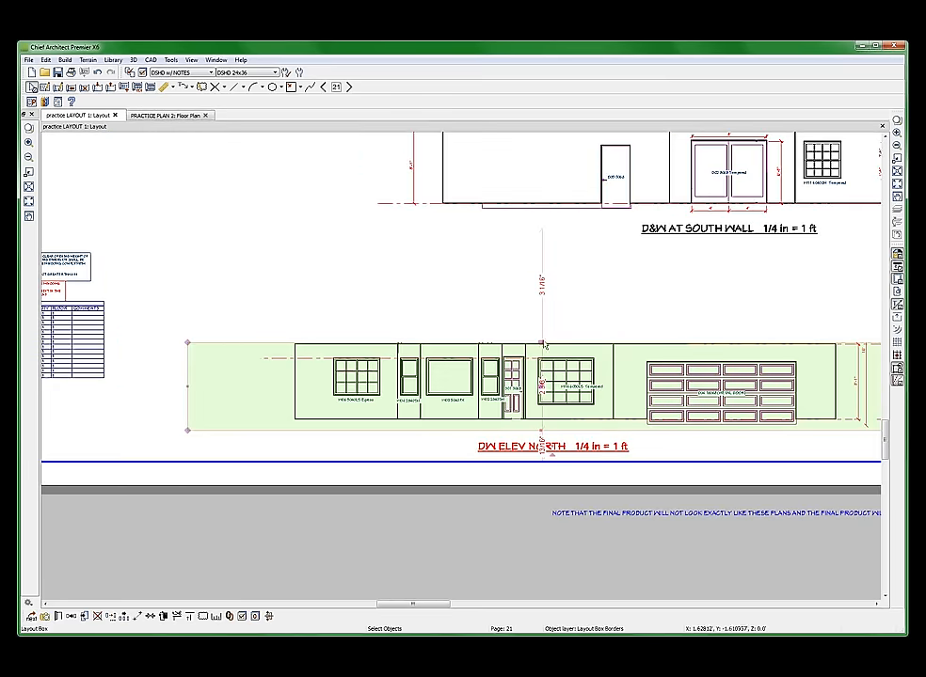
drag(541, 343, 570, 346)
scroll(521, 494, down, 3)
scroll(527, 477, up, 6)
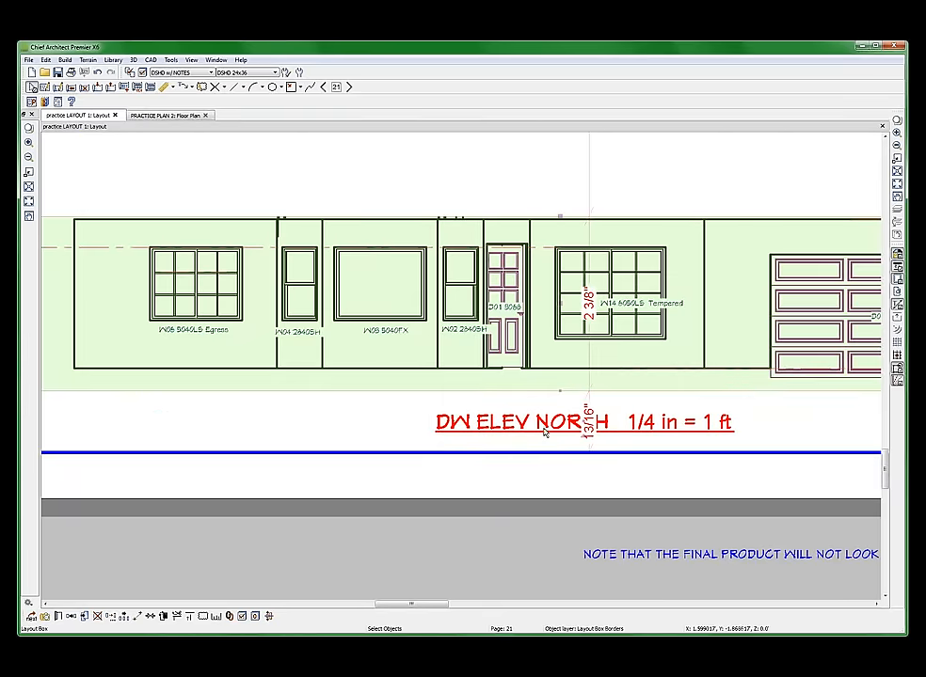
click(513, 385)
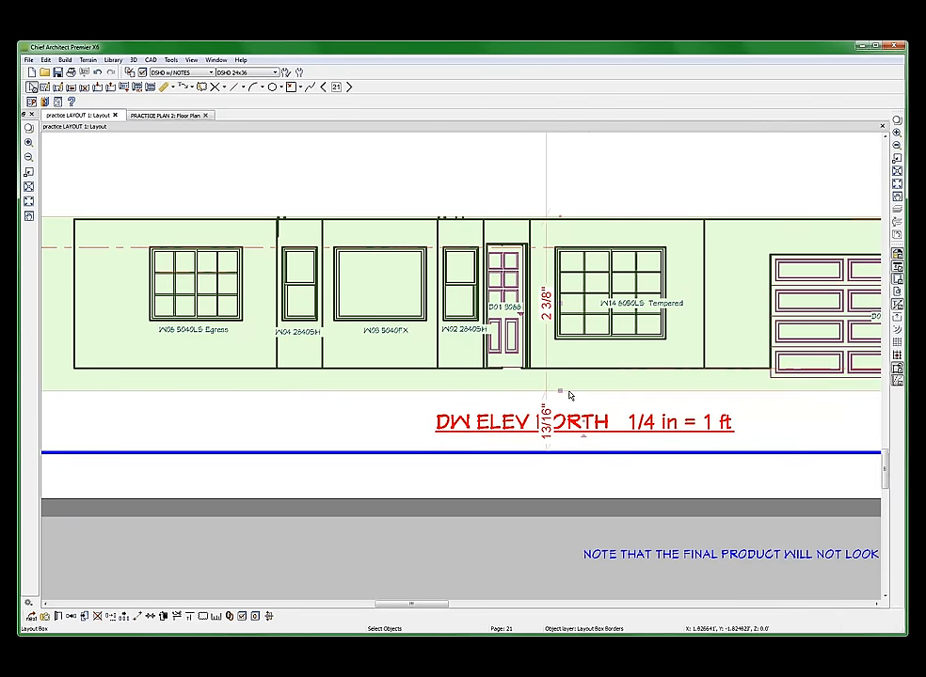
mouse_move(559, 388)
mouse_down()
mouse_move(552, 361)
mouse_move(555, 428)
mouse_move(556, 303)
mouse_move(559, 406)
mouse_move(554, 389)
mouse_move(570, 392)
mouse_up()
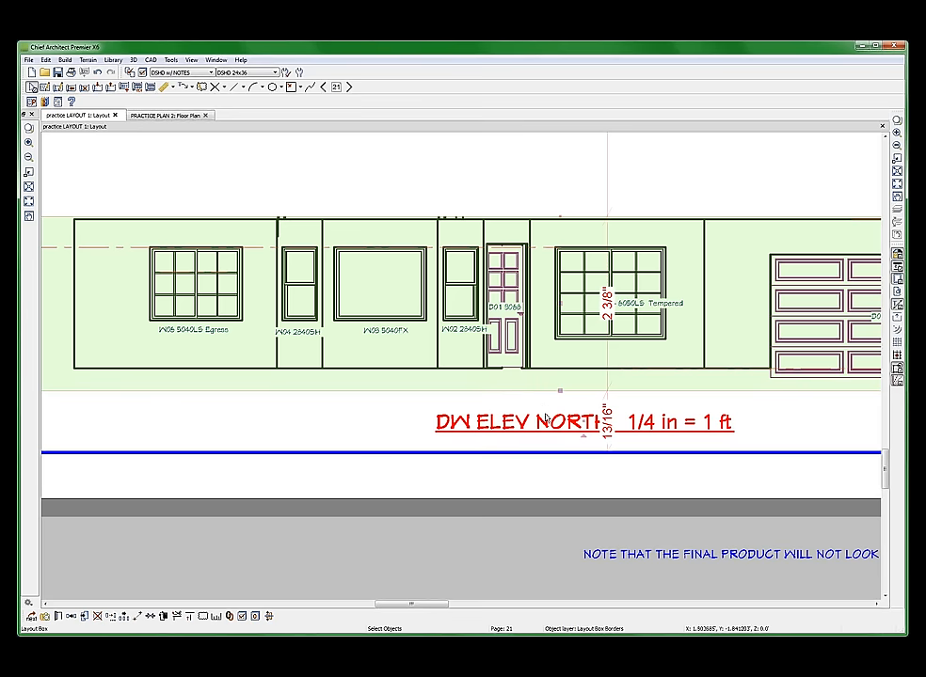
mouse_move(560, 390)
mouse_down()
mouse_move(560, 410)
mouse_move(562, 399)
mouse_up()
scroll(567, 400, up, 2)
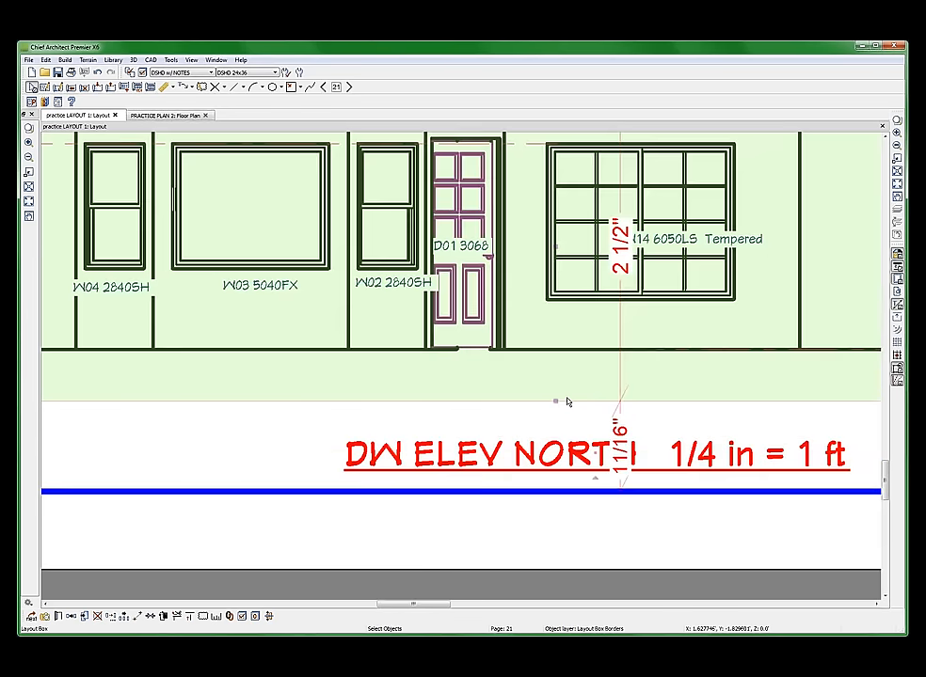
scroll(567, 400, down, 4)
click(580, 414)
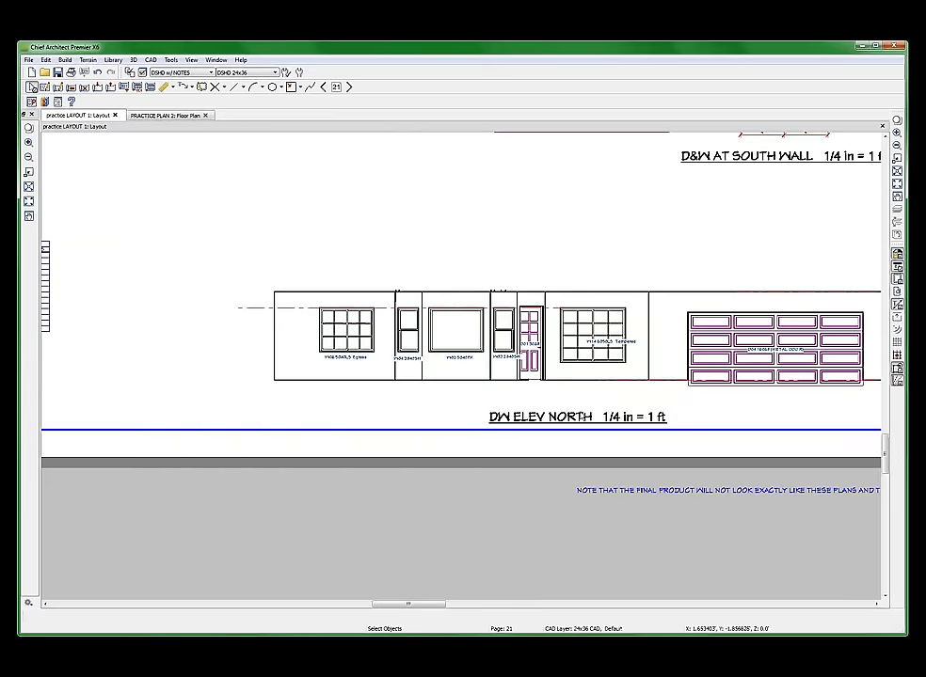
- Crop the left side of the DW ELEV NORTH layout box to just before the W06 egress window
scroll(582, 415, down, 4)
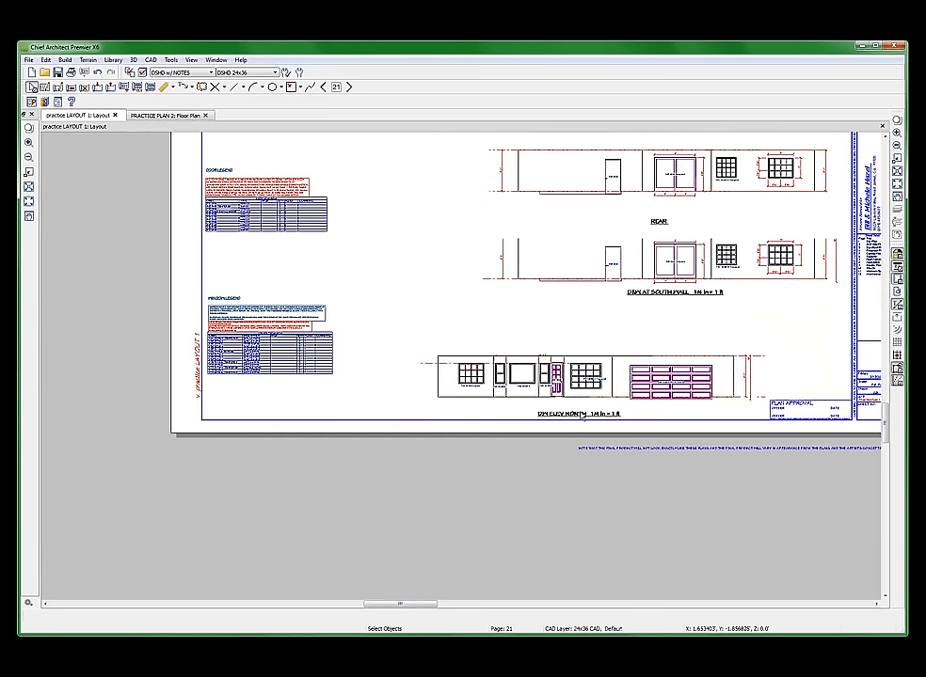
click(443, 381)
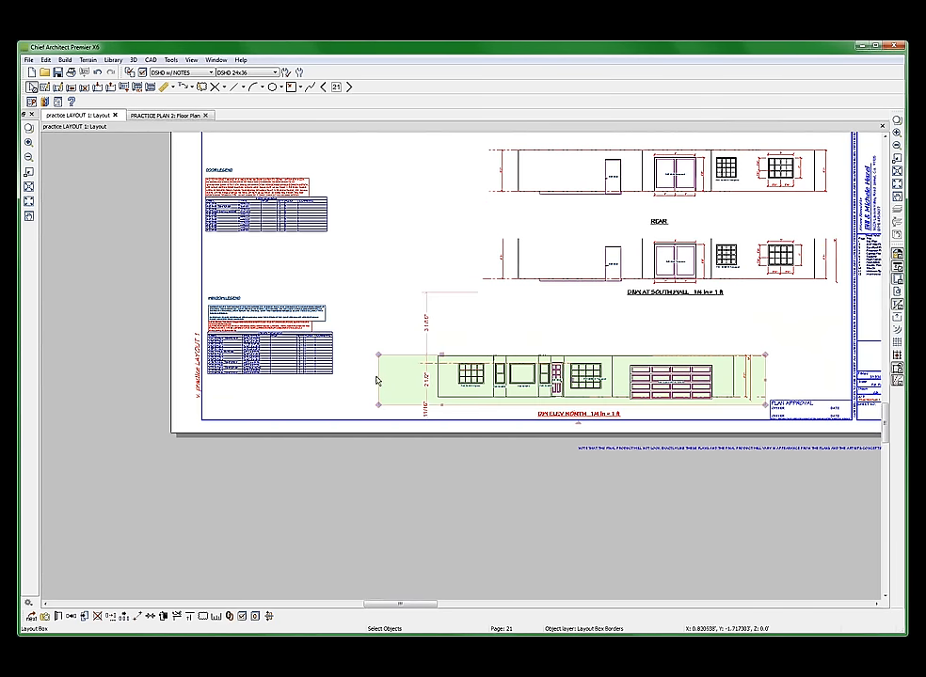
drag(380, 381, 449, 390)
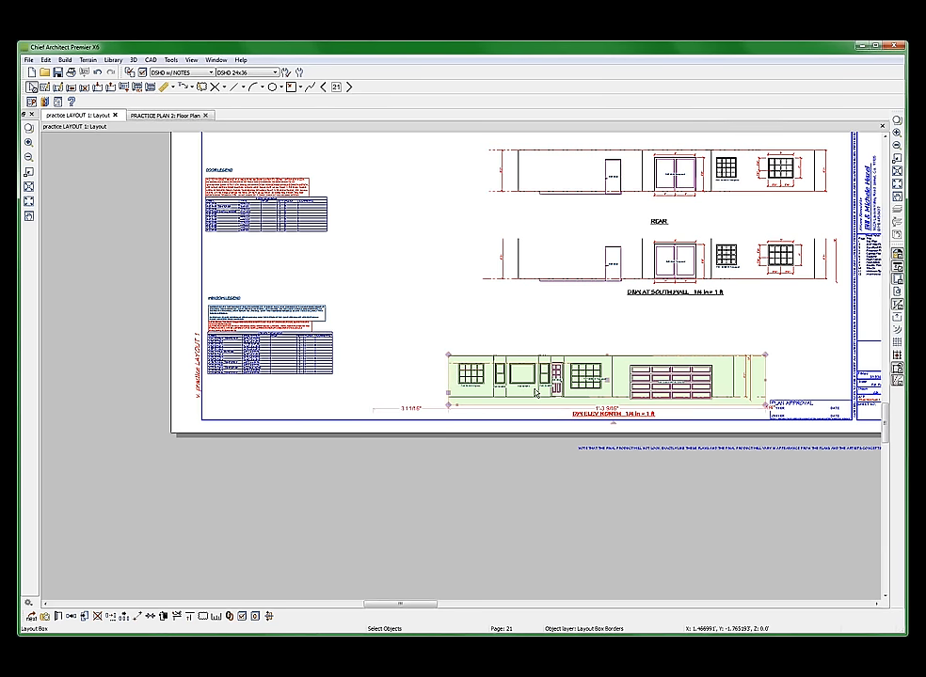
- Paste a copy of the DW ELEV NORTH layout box below the sheet and crop it to the W06 window, about 1 15/16" wide
key(ctrl+c)
key(ctrl+v)
click(469, 492)
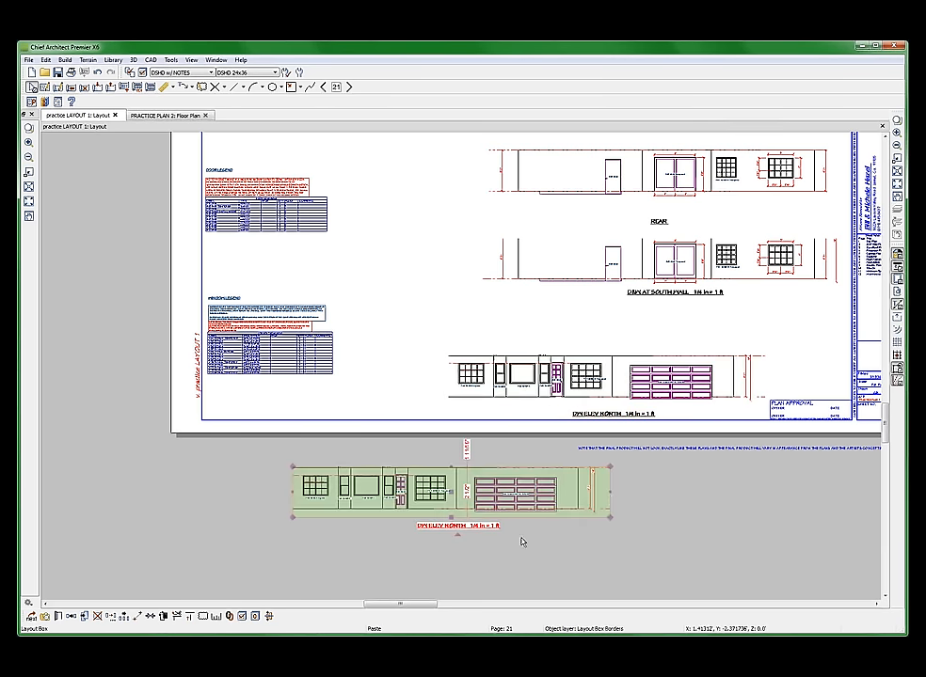
drag(606, 492, 333, 492)
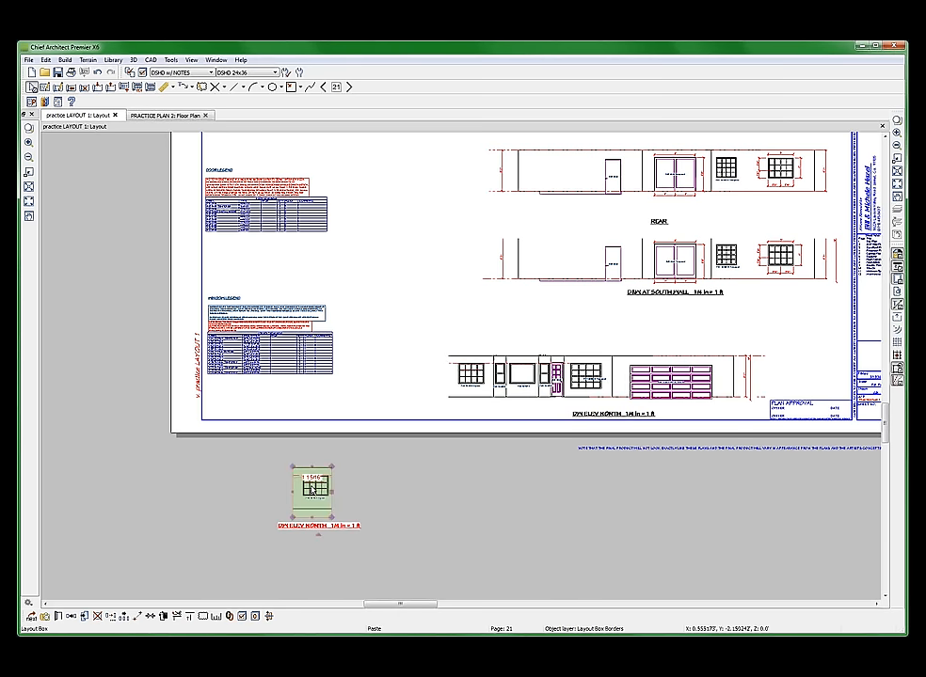
- Paste a copy of the cropped W06 box beside it and recrop it to the W04, W03 and W02 windows and part of the entry door
key(ctrl+c)
key(ctrl+v)
click(429, 497)
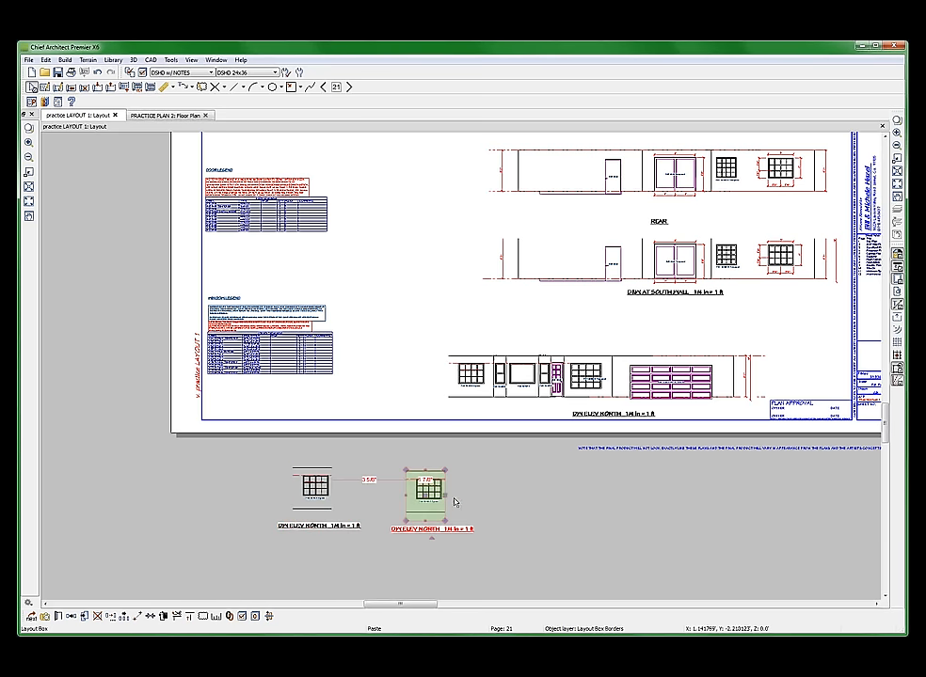
drag(444, 493, 501, 493)
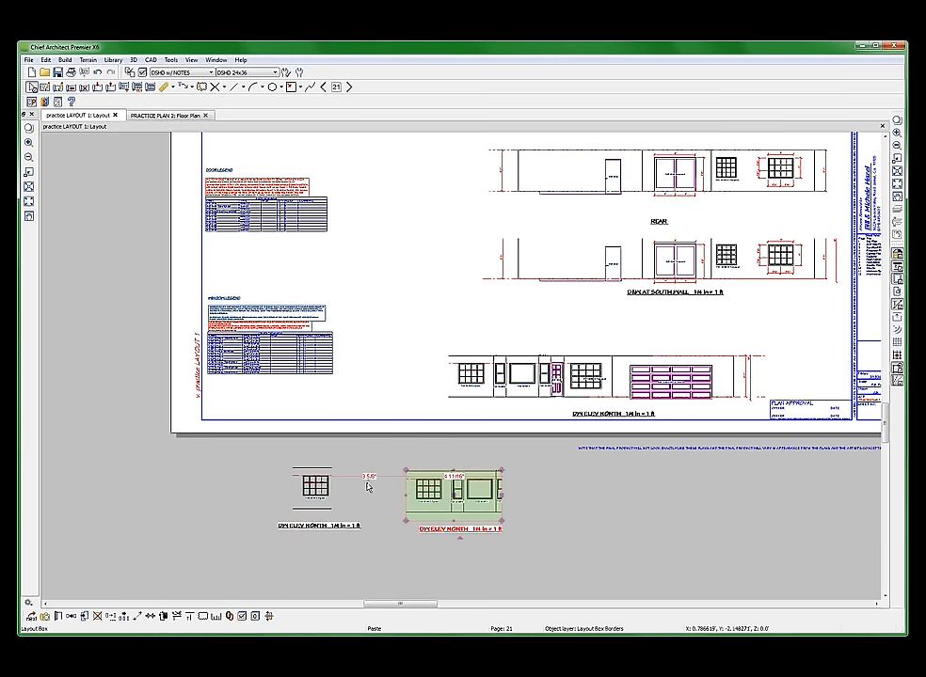
drag(407, 499, 442, 504)
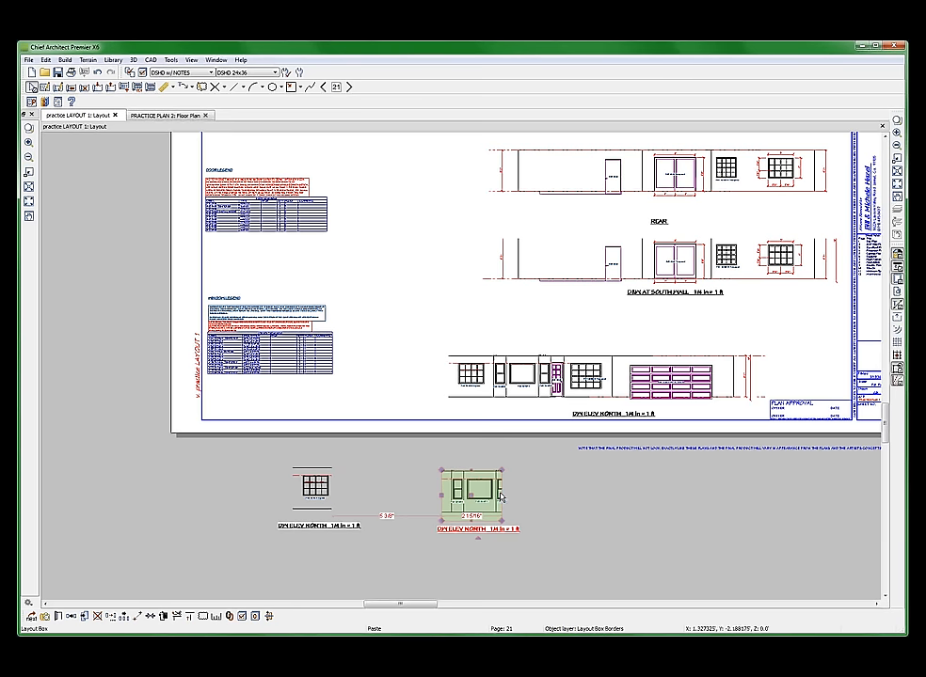
drag(502, 498, 455, 497)
click(314, 487)
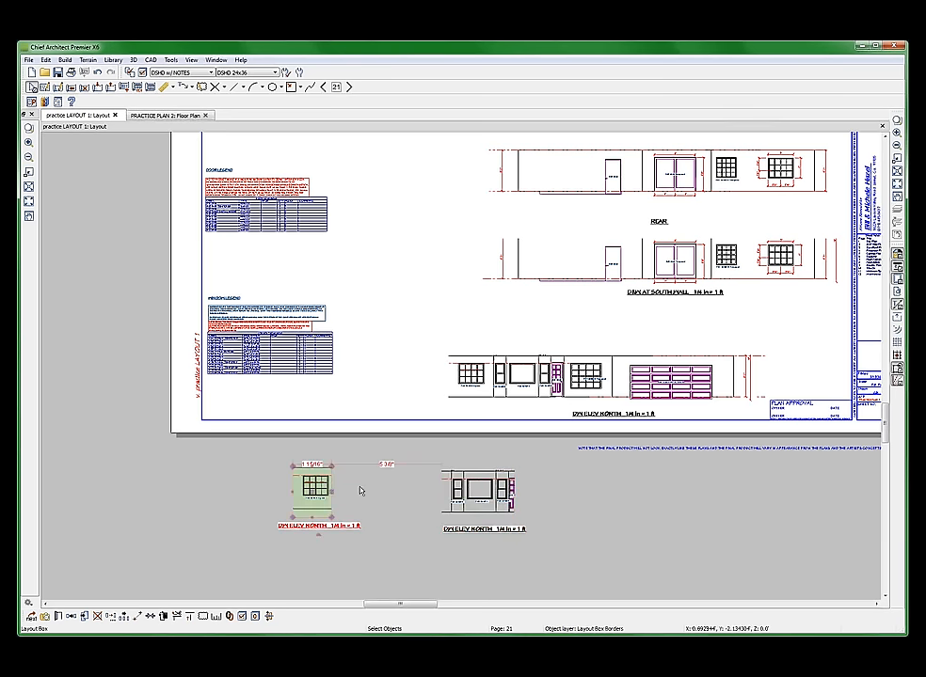
- Delete the two cropped DW ELEV NORTH layout box copies below the sheet
shift+click(488, 509)
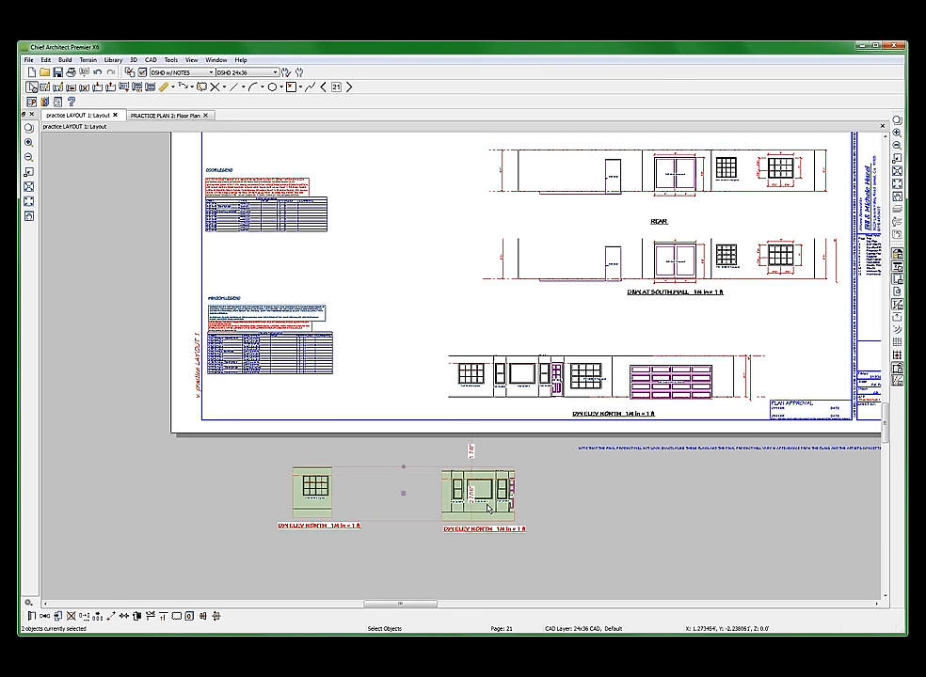
click(631, 510)
click(618, 265)
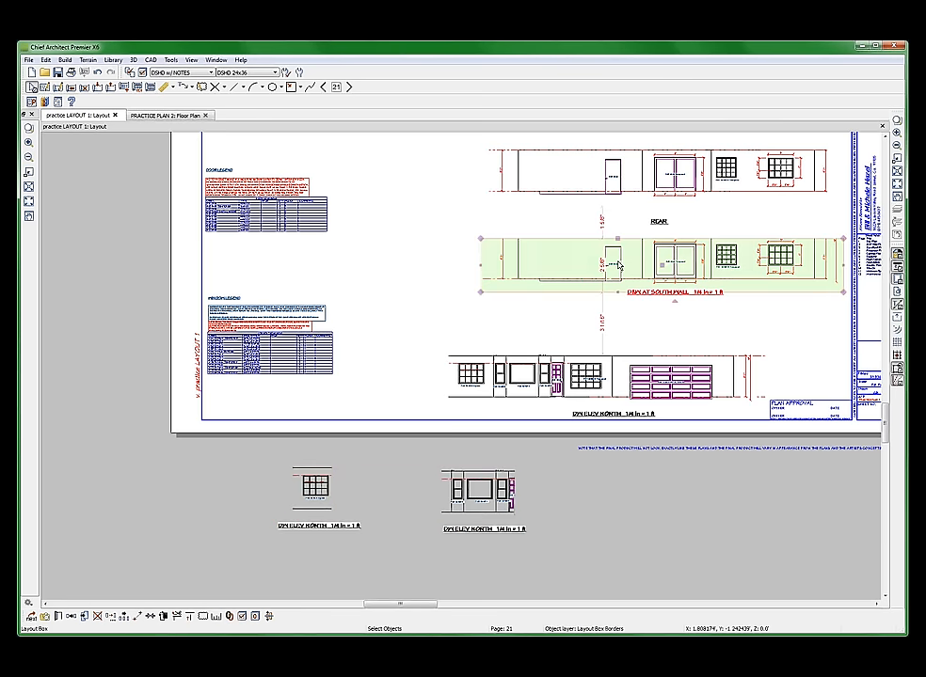
click(479, 487)
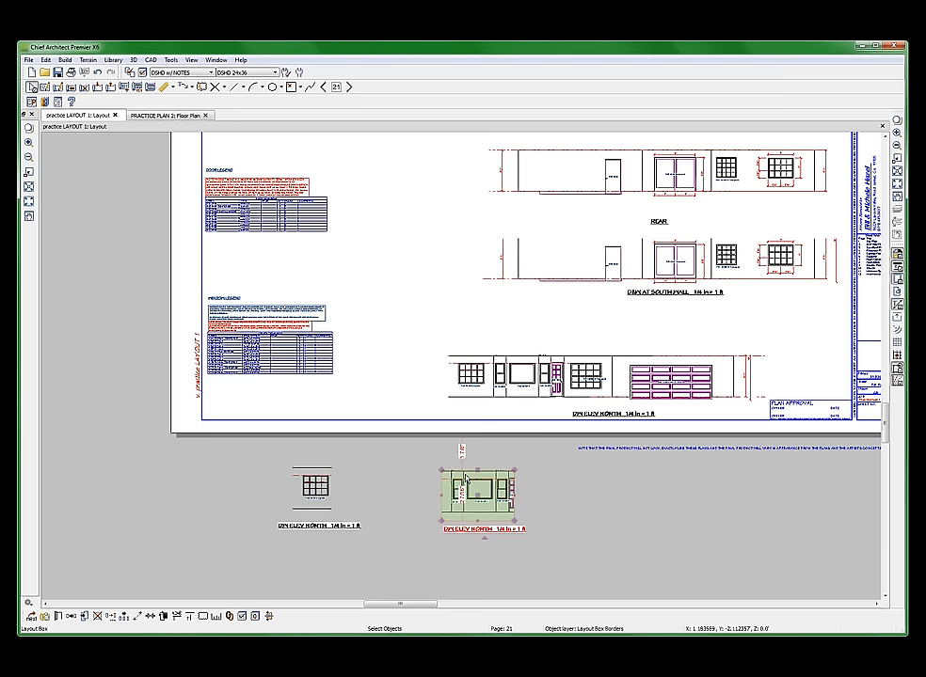
key(Delete)
click(314, 484)
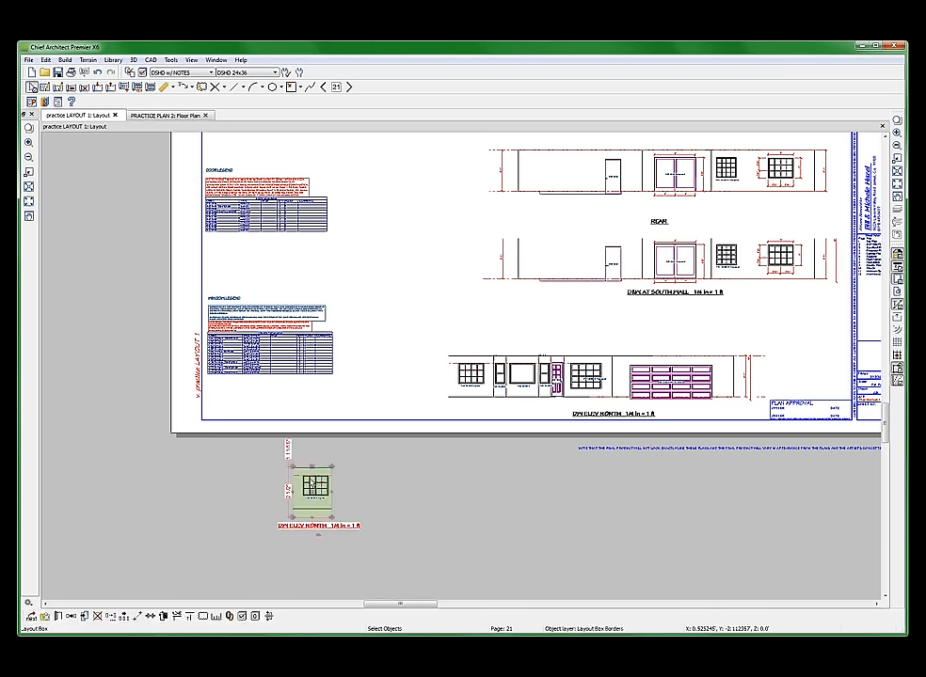
key(Delete)
- Open the source REAR elevation view from the D&W AT SOUTH WALL layout box
scroll(479, 496, up, 2)
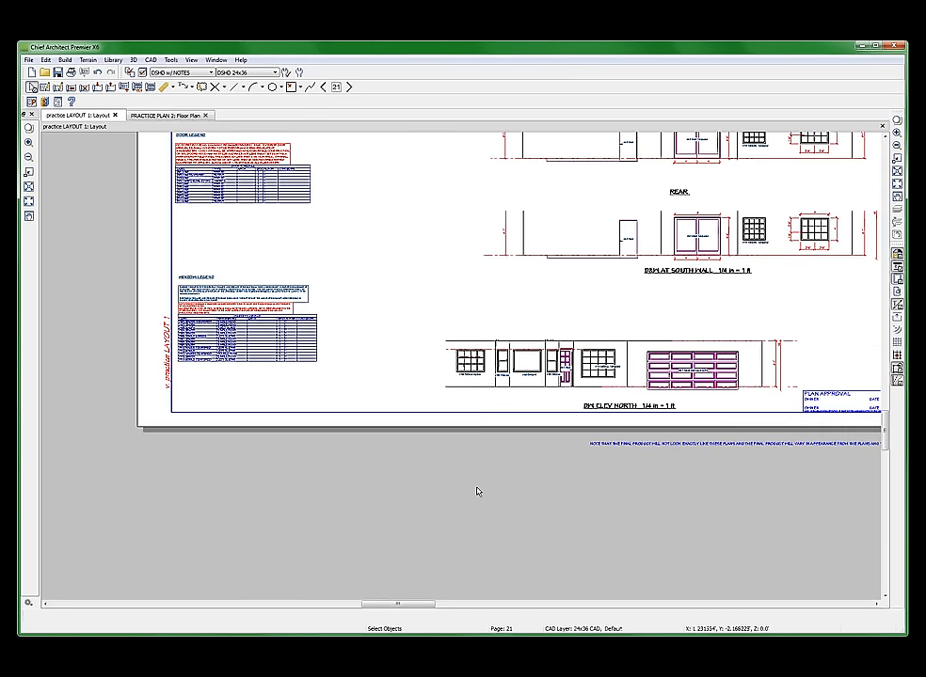
scroll(479, 494, down, 2)
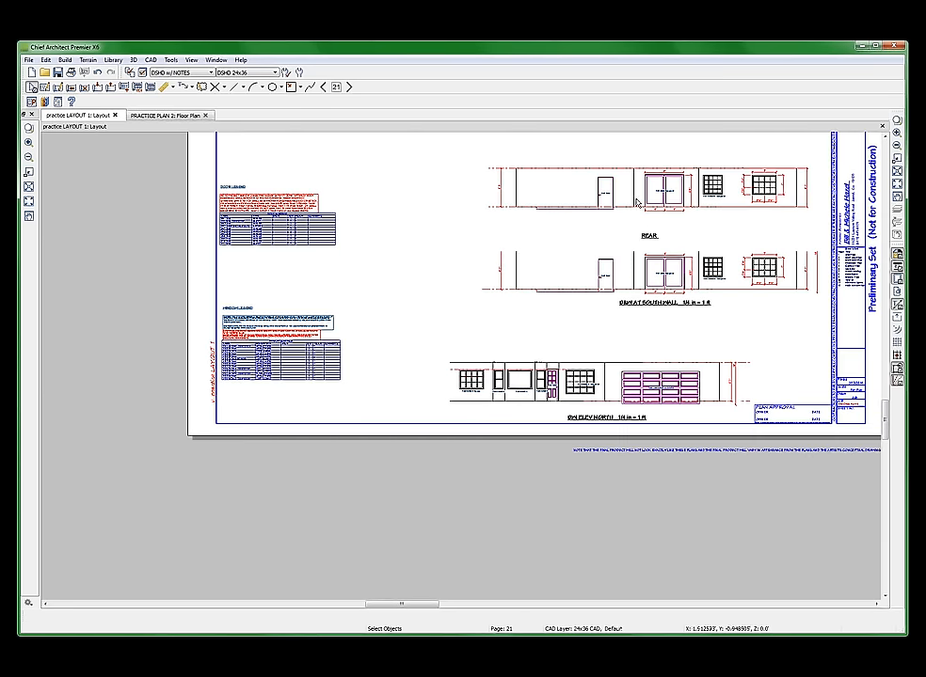
scroll(649, 179, down, 1)
scroll(664, 156, up, 2)
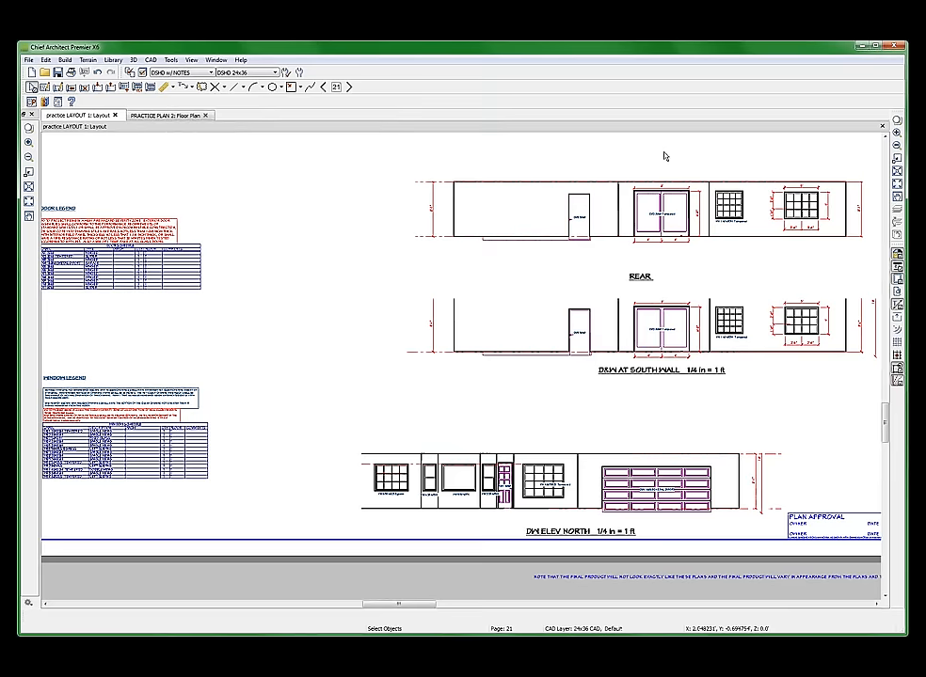
scroll(664, 157, up, 1)
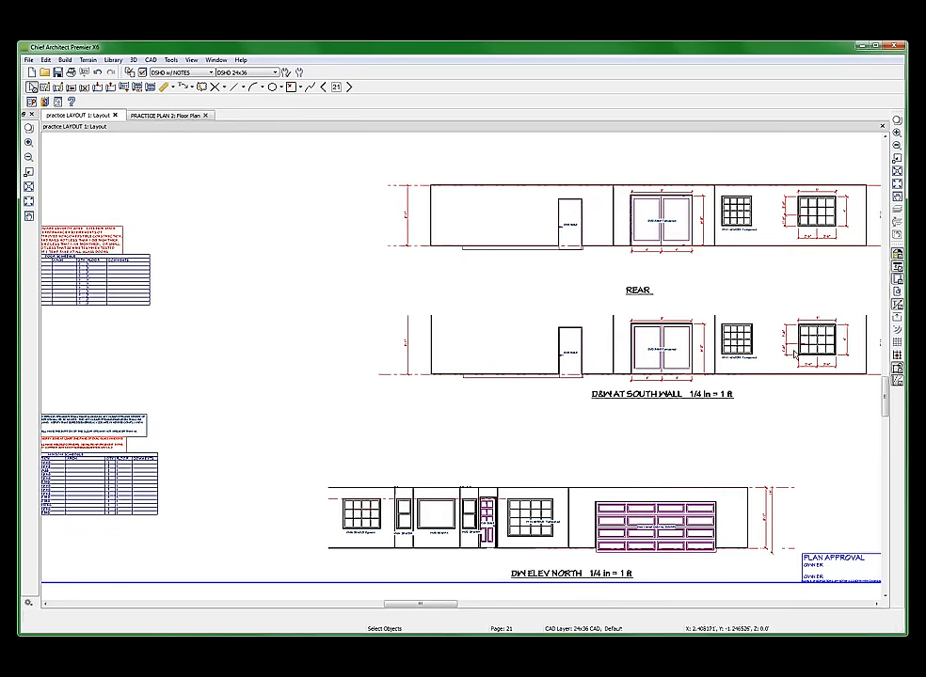
scroll(748, 341, up, 1)
scroll(748, 340, down, 2)
scroll(809, 334, up, 4)
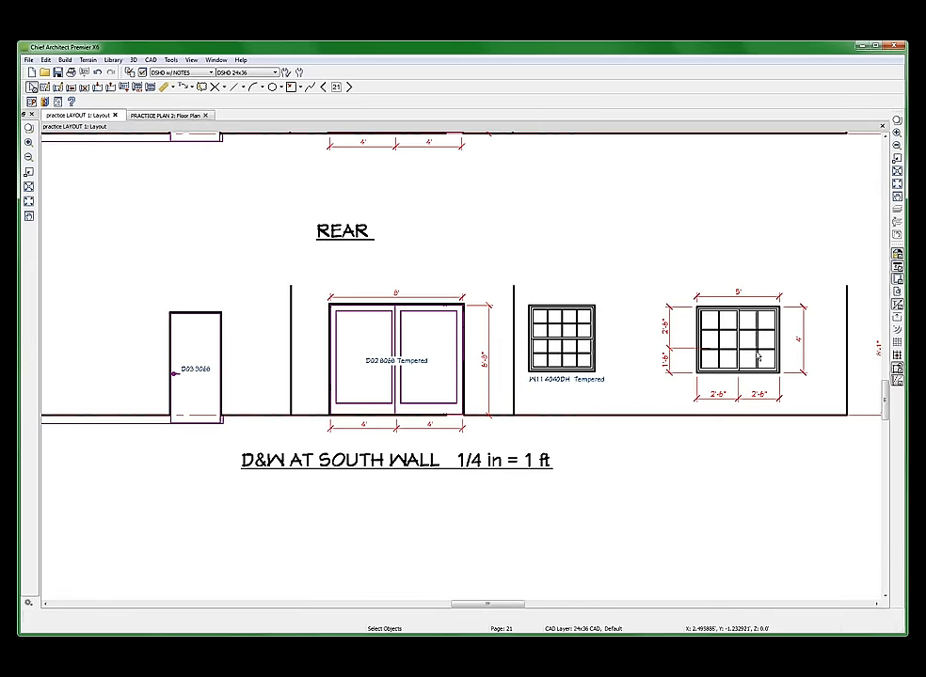
double_click(757, 356)
scroll(637, 360, up, 2)
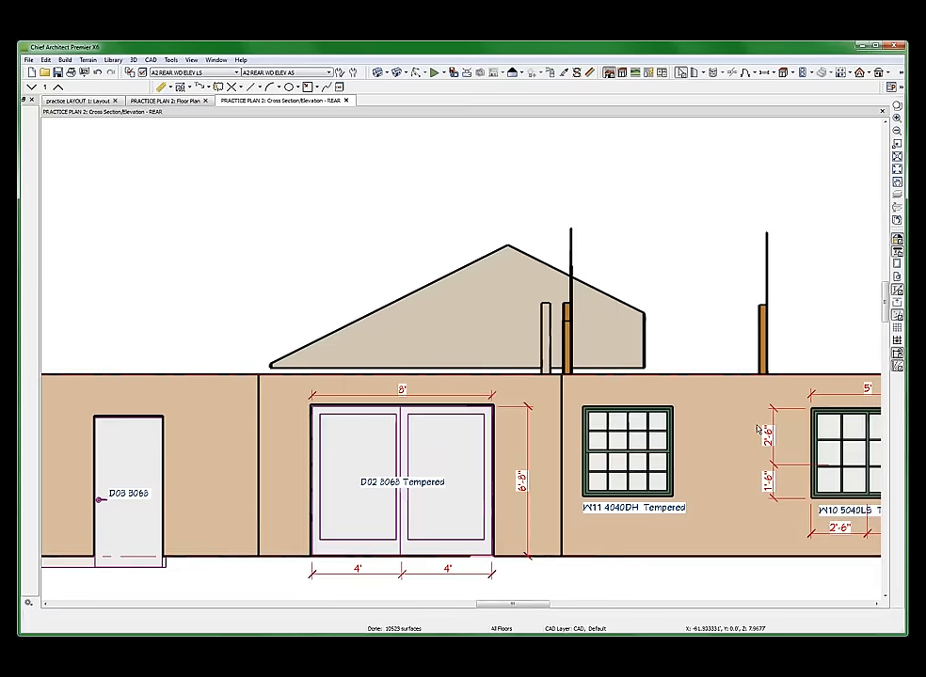
scroll(715, 423, up, 2)
scroll(753, 433, down, 5)
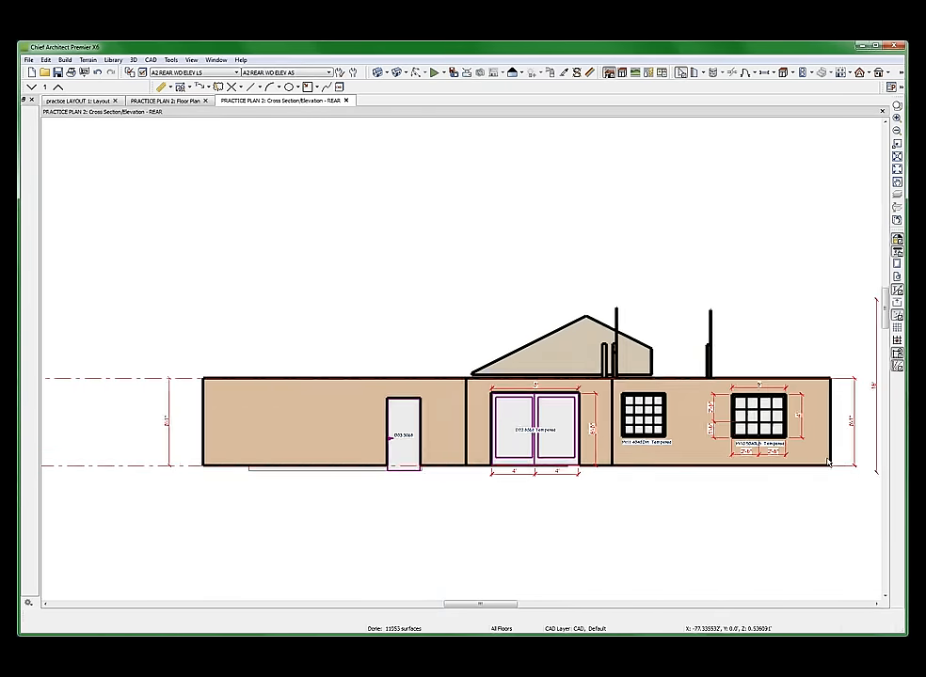
- Add an end-to-end dimension from the floor to the top of window W10 and place it outside the window's 4' height dimension
scroll(828, 462, up, 2)
key(d)
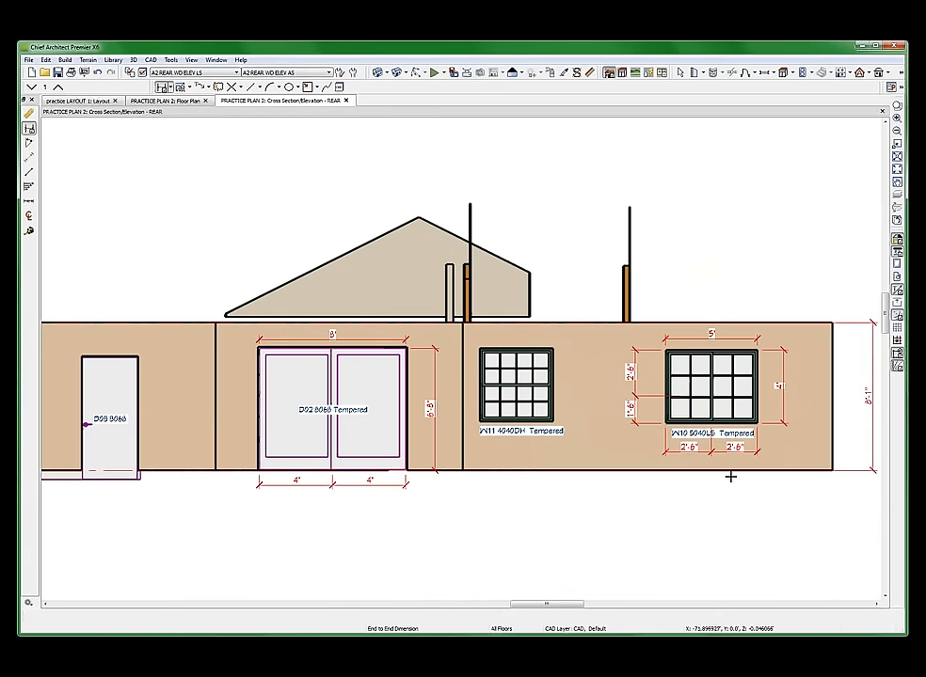
drag(731, 477, 732, 331)
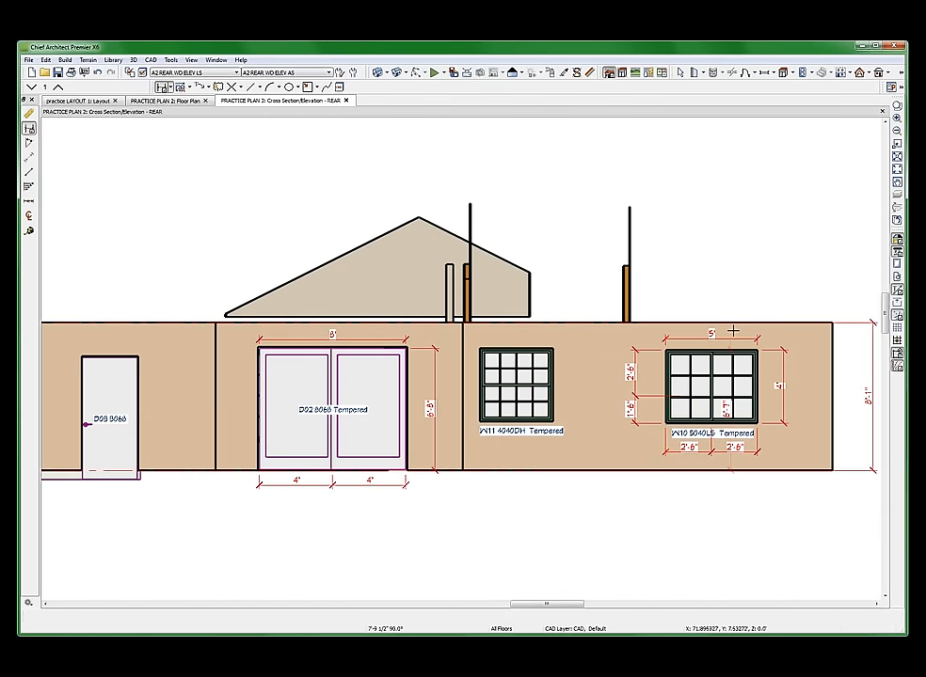
key(space)
click(731, 382)
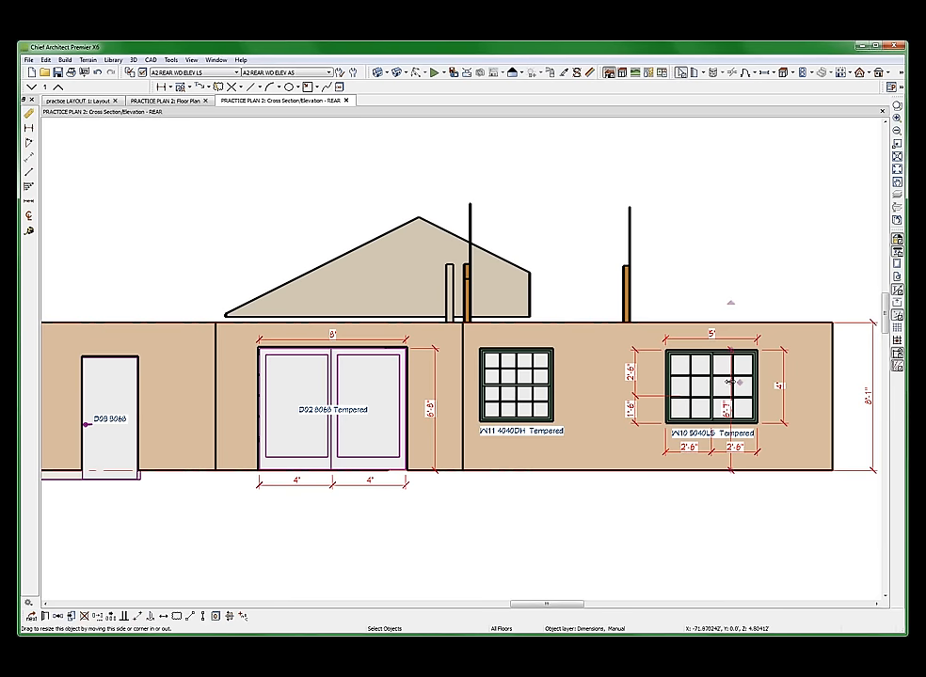
drag(731, 382, 807, 383)
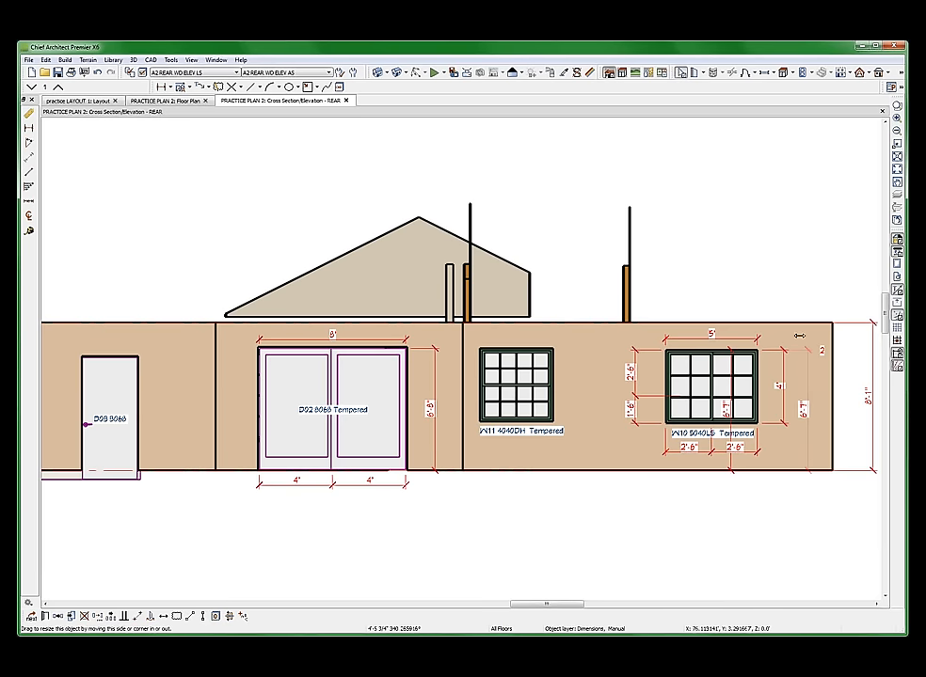
- Open the specification of window W10 and set the dialog number style to fractional inches
scroll(800, 337, down, 1)
scroll(802, 341, up, 4)
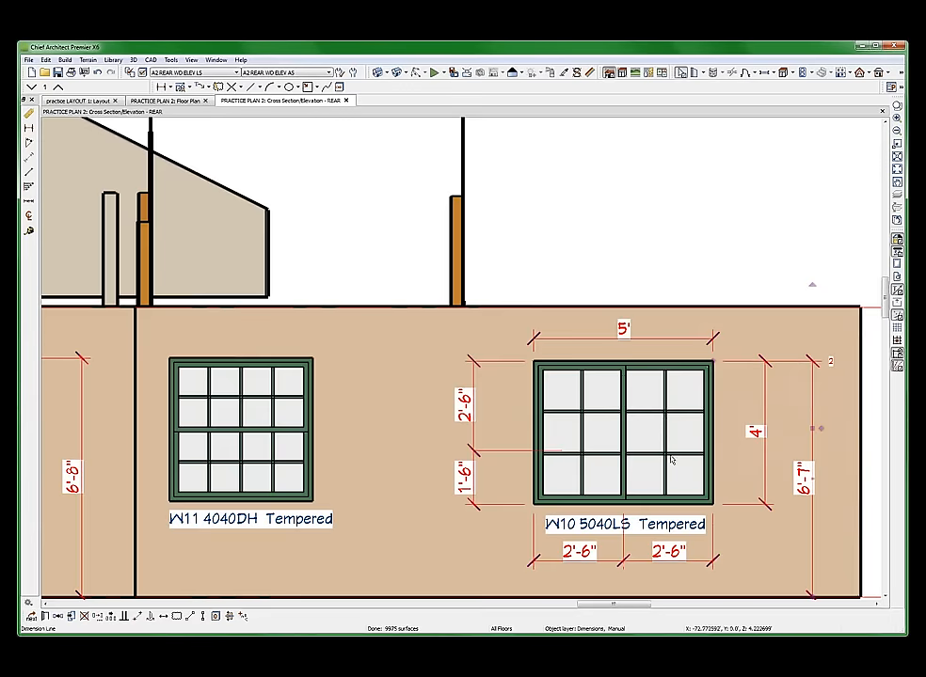
click(656, 449)
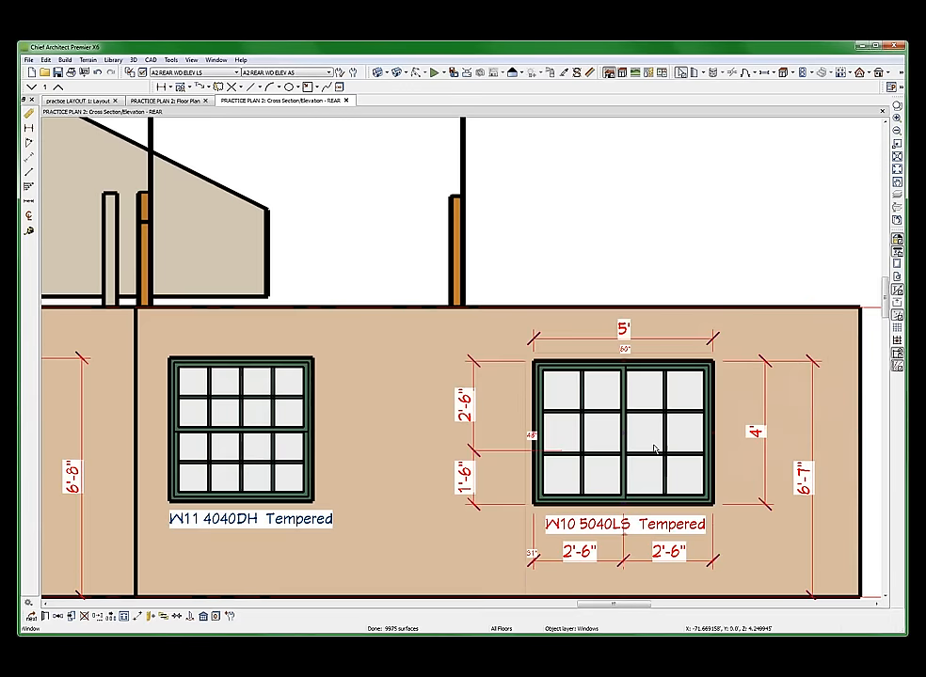
key(ctrl+e)
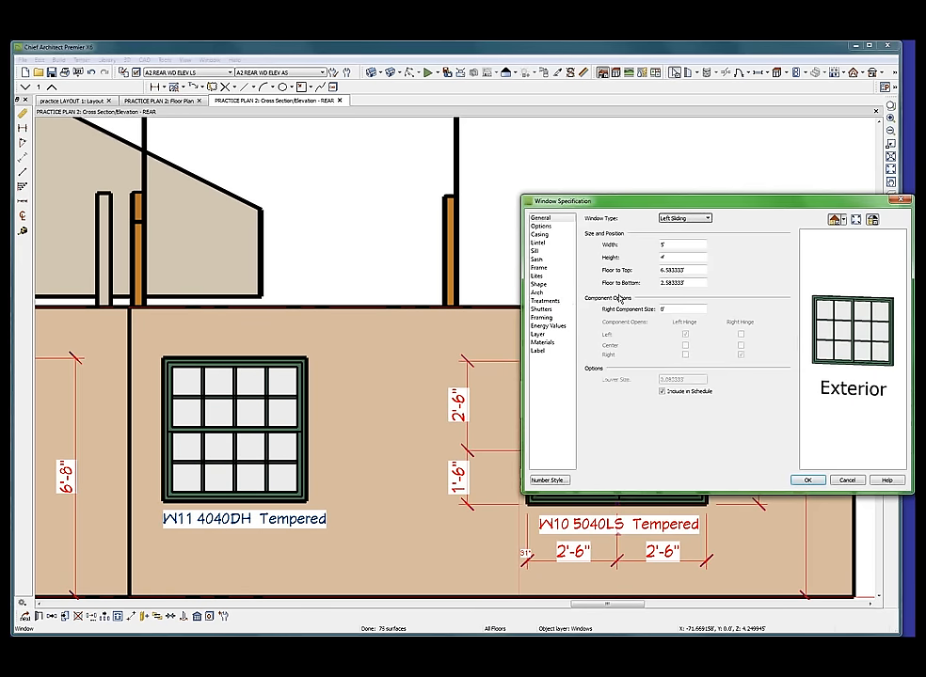
click(551, 481)
click(544, 367)
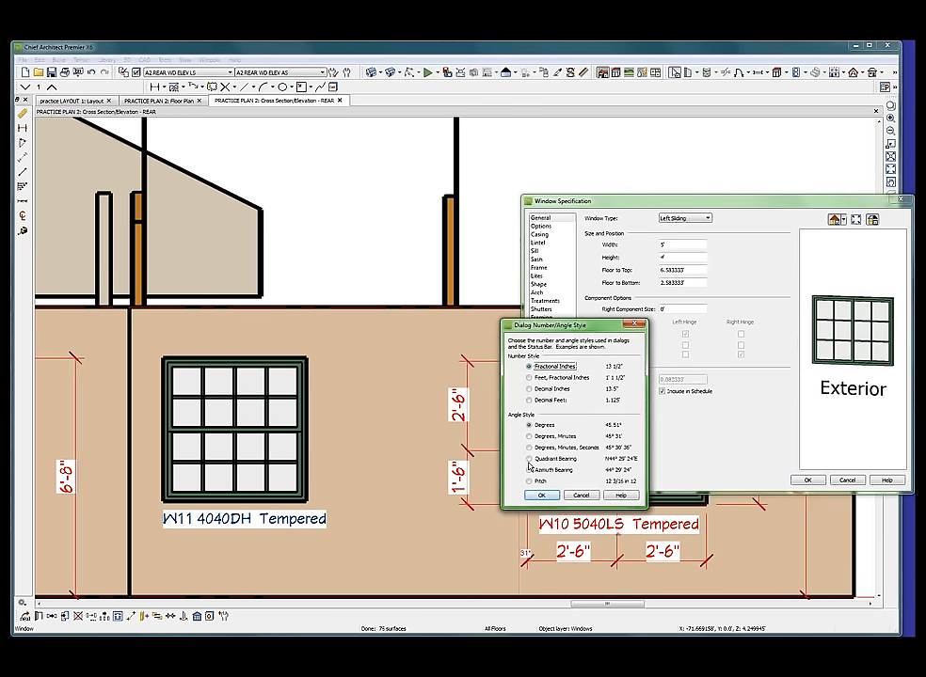
click(543, 494)
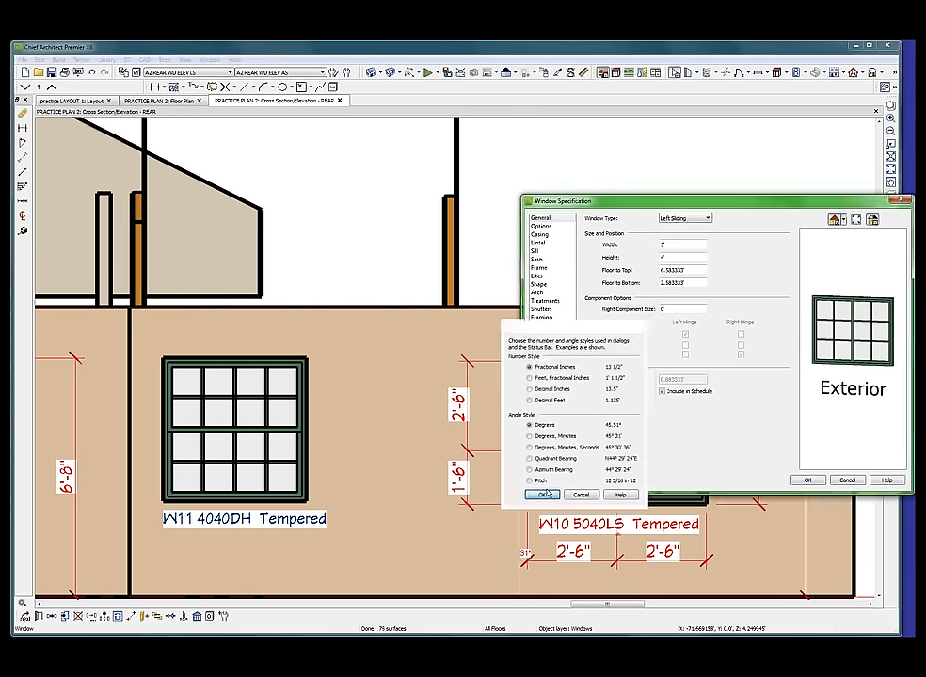
- Set window W10's floor-to-top height to 80 inches
double_click(661, 271)
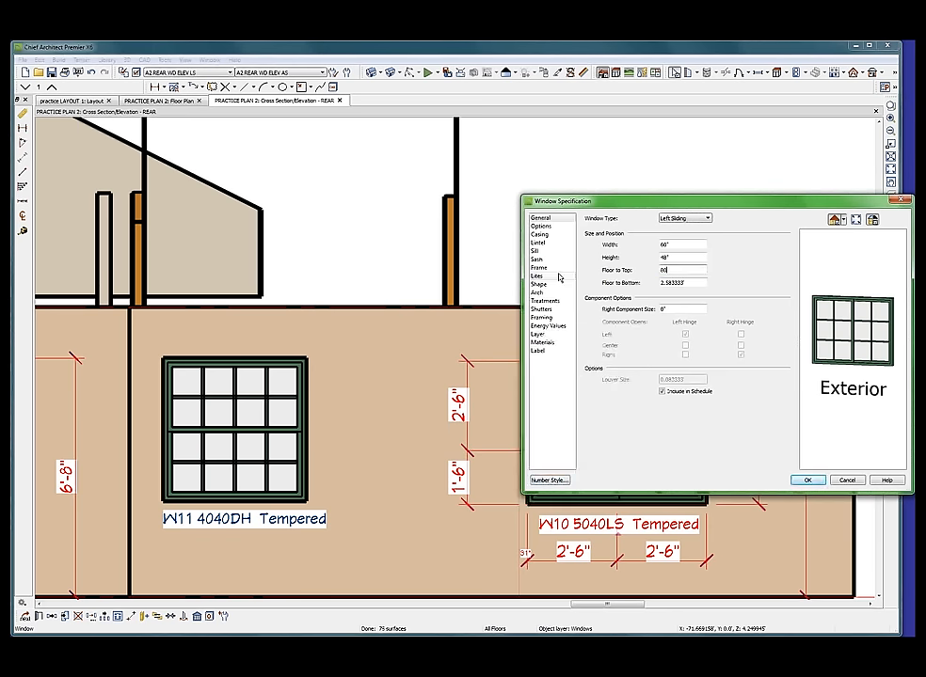
key(Return)
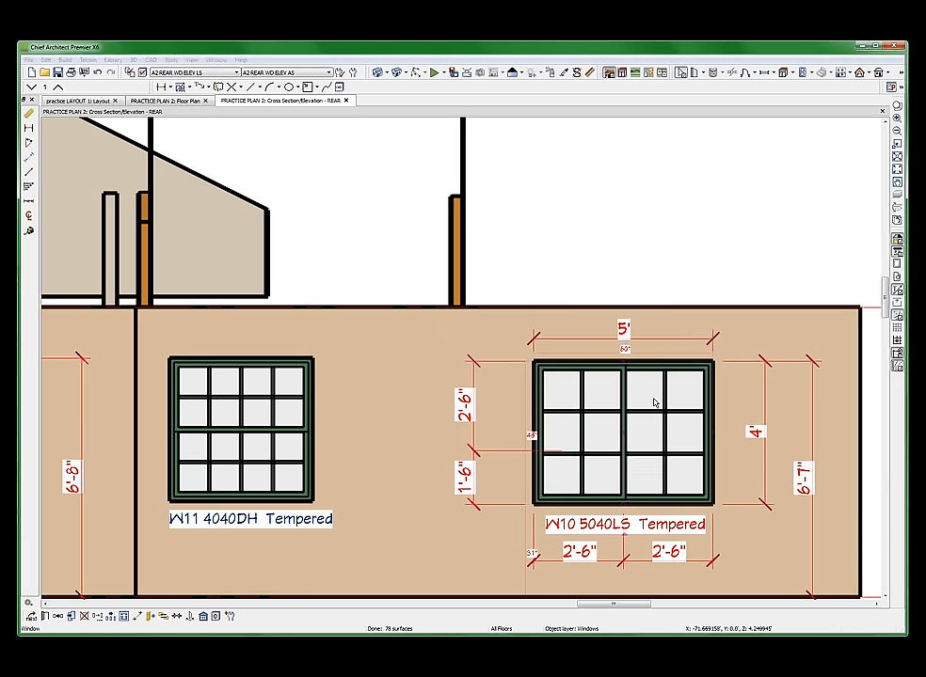
click(692, 273)
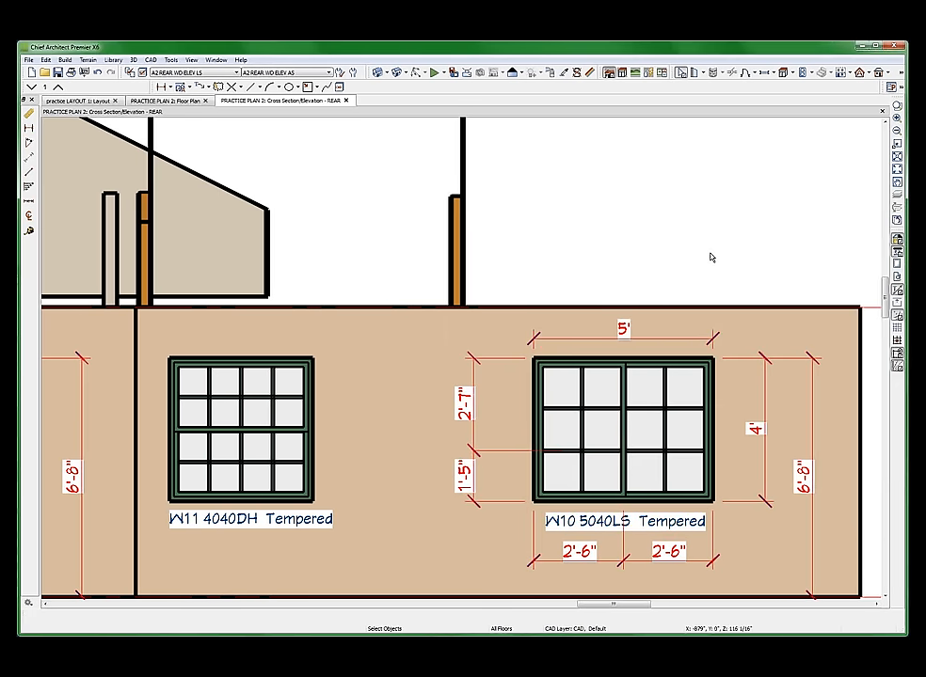
- Check the floor-to-top height in the specification of window W11
scroll(708, 259, up, 1)
scroll(712, 257, down, 2)
click(358, 370)
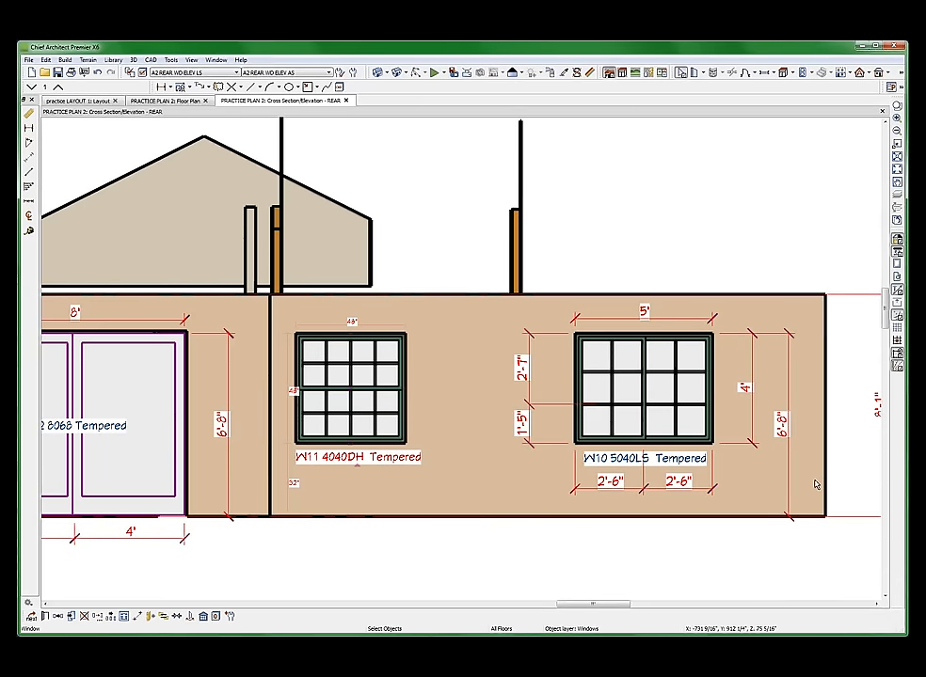
key(ctrl+e)
drag(675, 271, 639, 264)
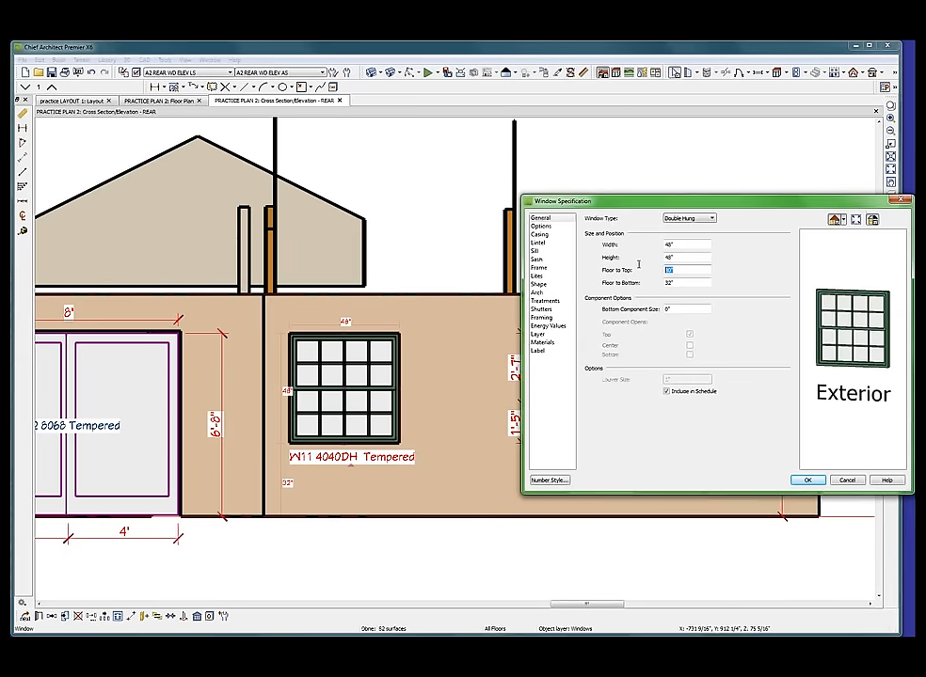
click(806, 482)
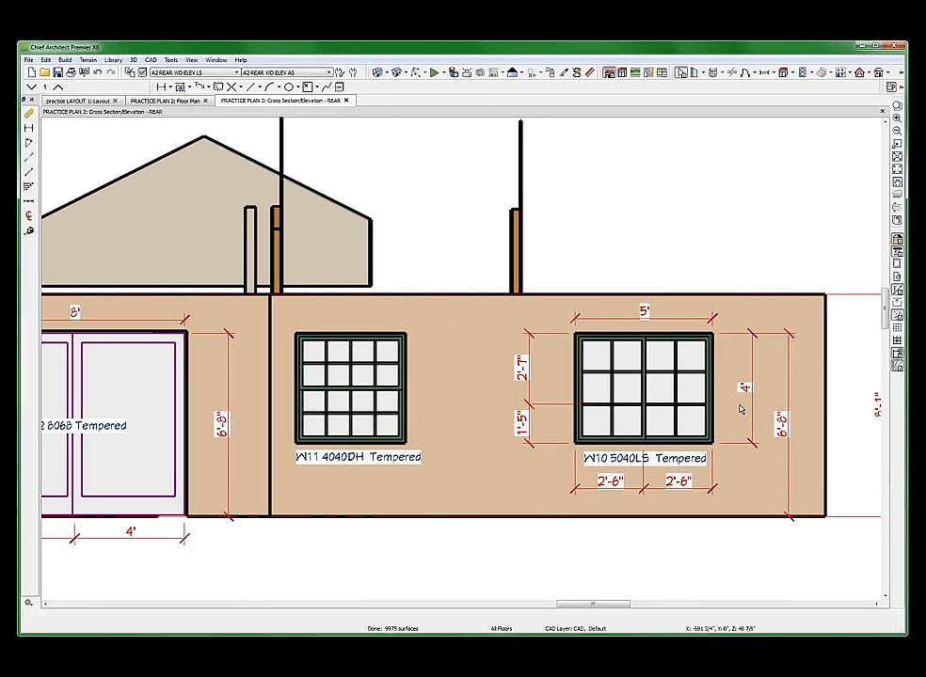
- Close the REAR elevation view and update its layout view with the changes
scroll(724, 347, down, 4)
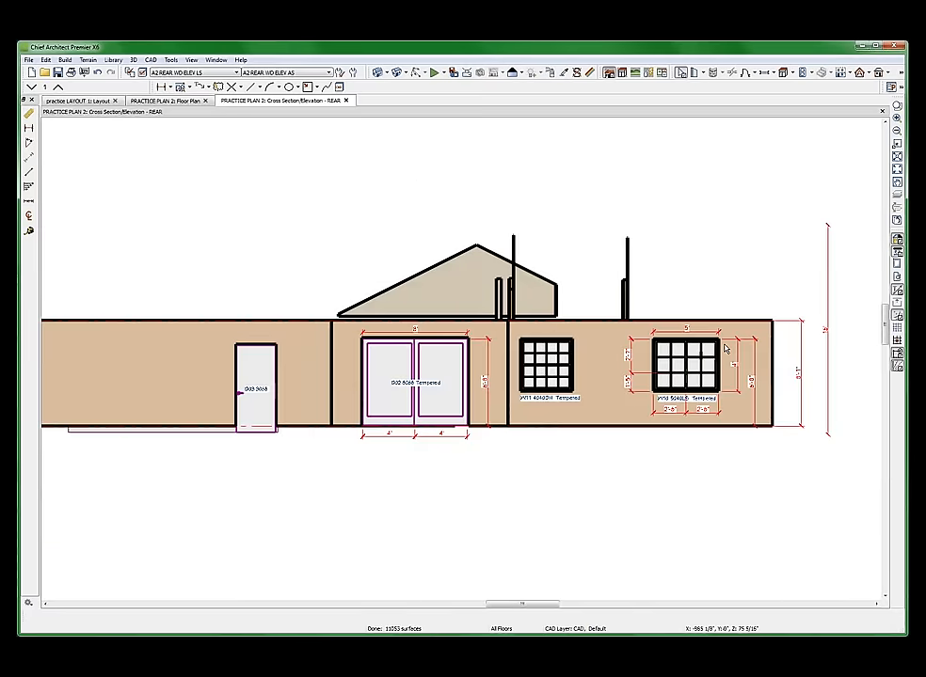
click(724, 349)
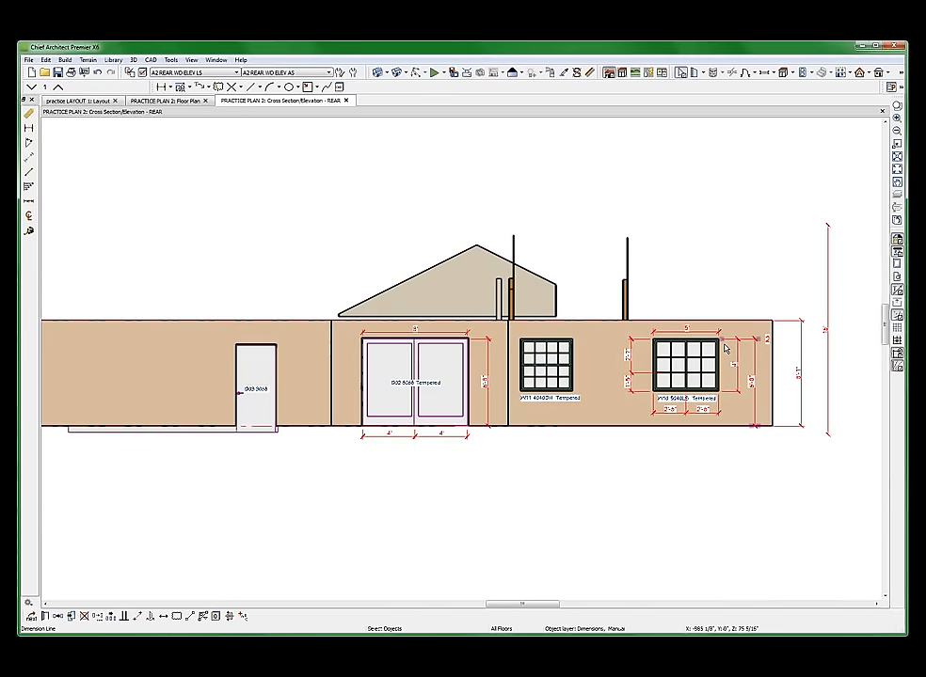
key(ctrl+w)
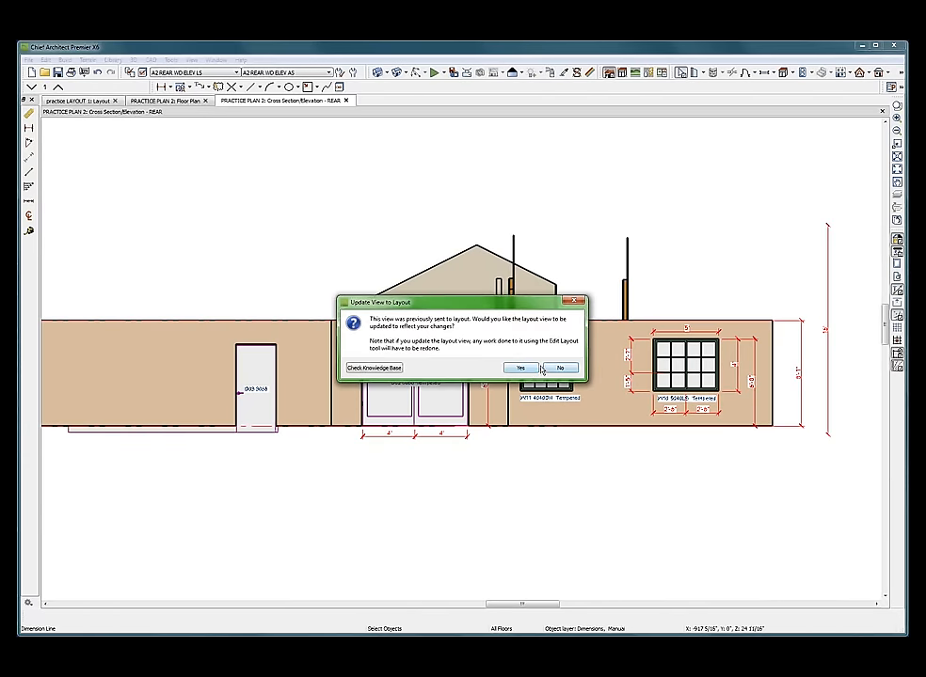
click(520, 367)
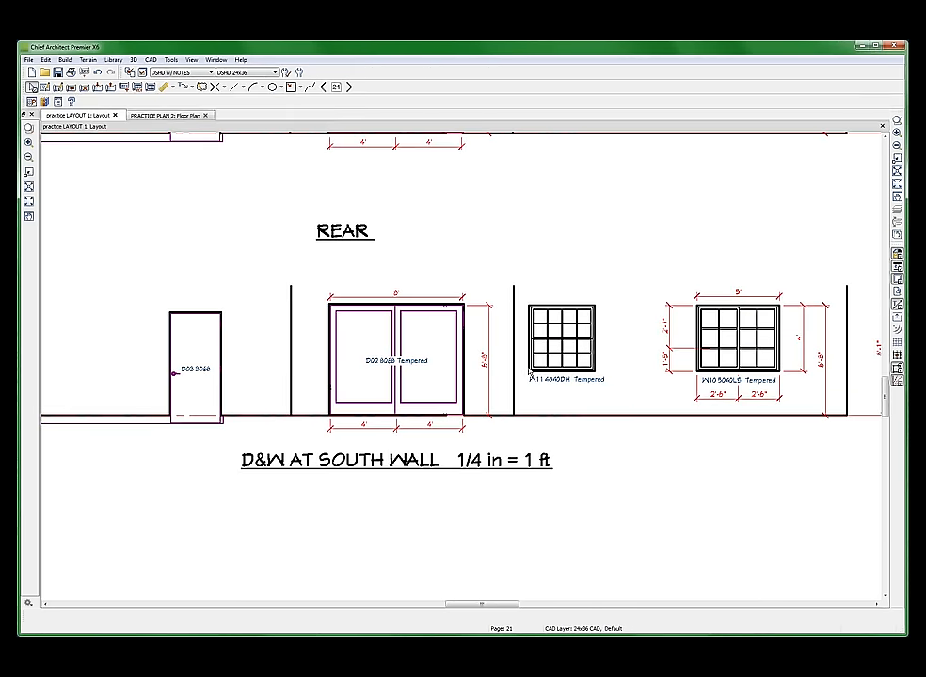
- Examine the door and window elevations and the door and window legends on layout page 21
scroll(528, 372, down, 6)
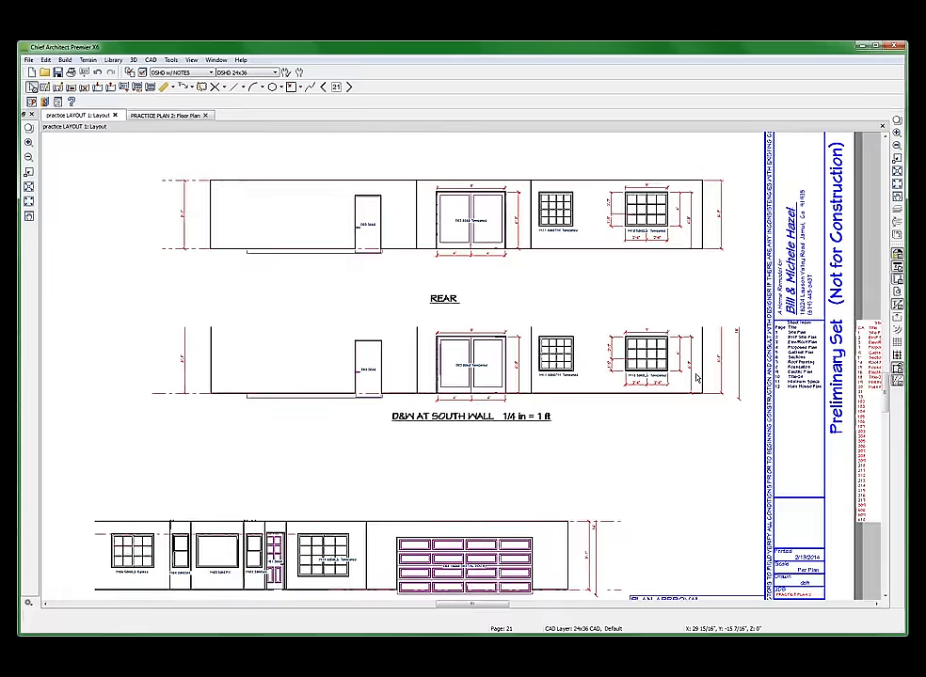
scroll(432, 366, up, 2)
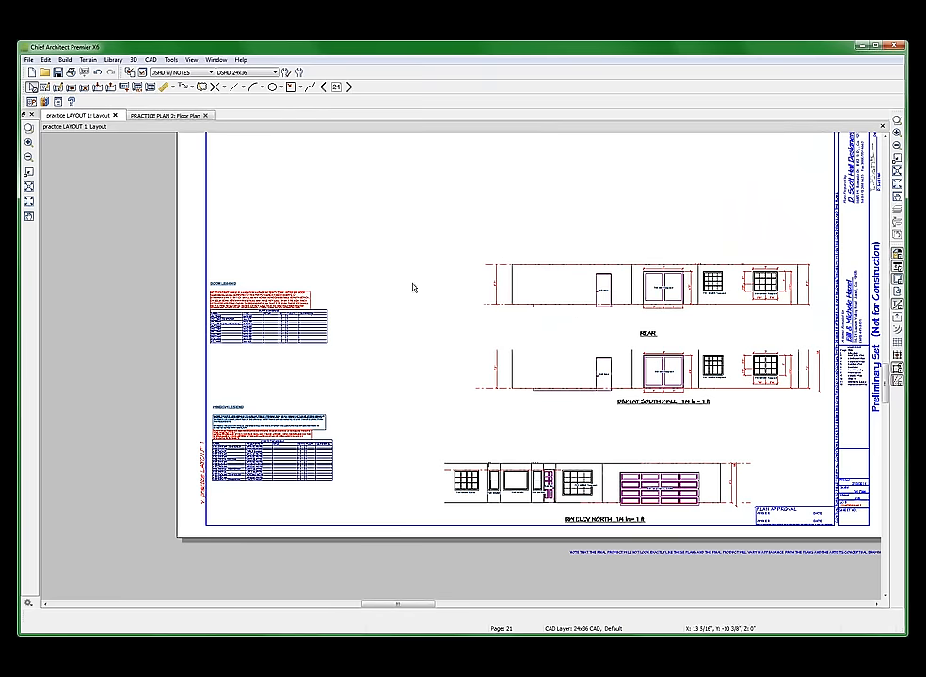
click(303, 292)
click(272, 426)
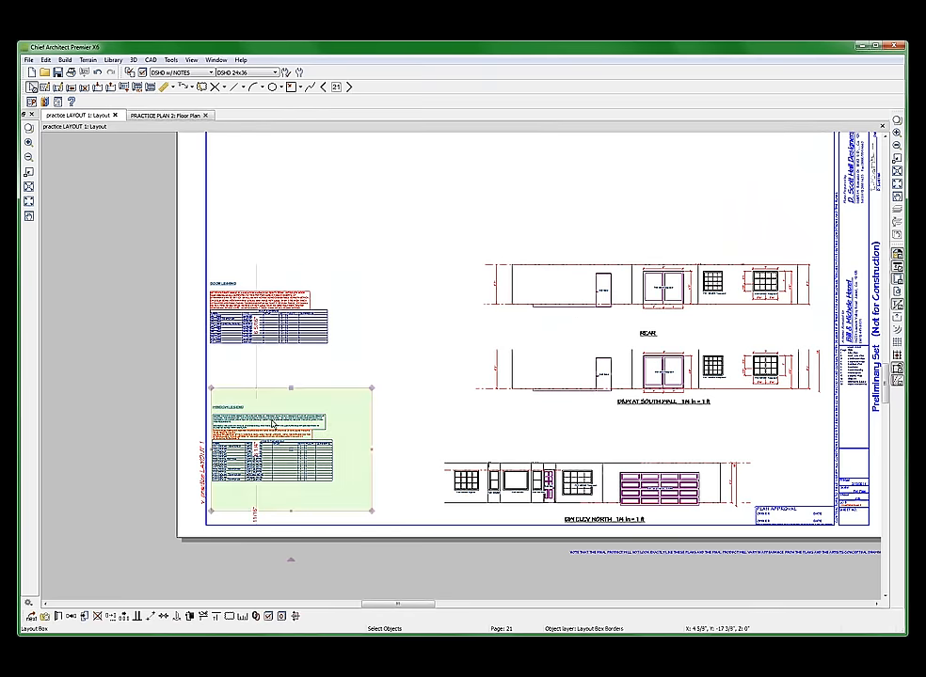
click(435, 308)
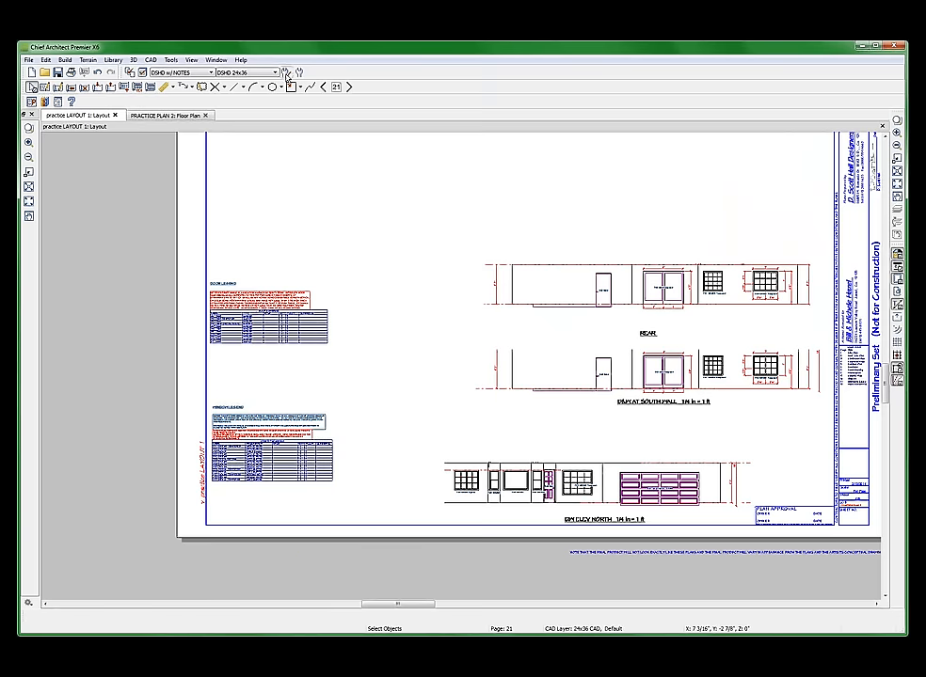
- Go to layout page 2 and advance to page 3 with the elevations and roof plan
click(337, 88)
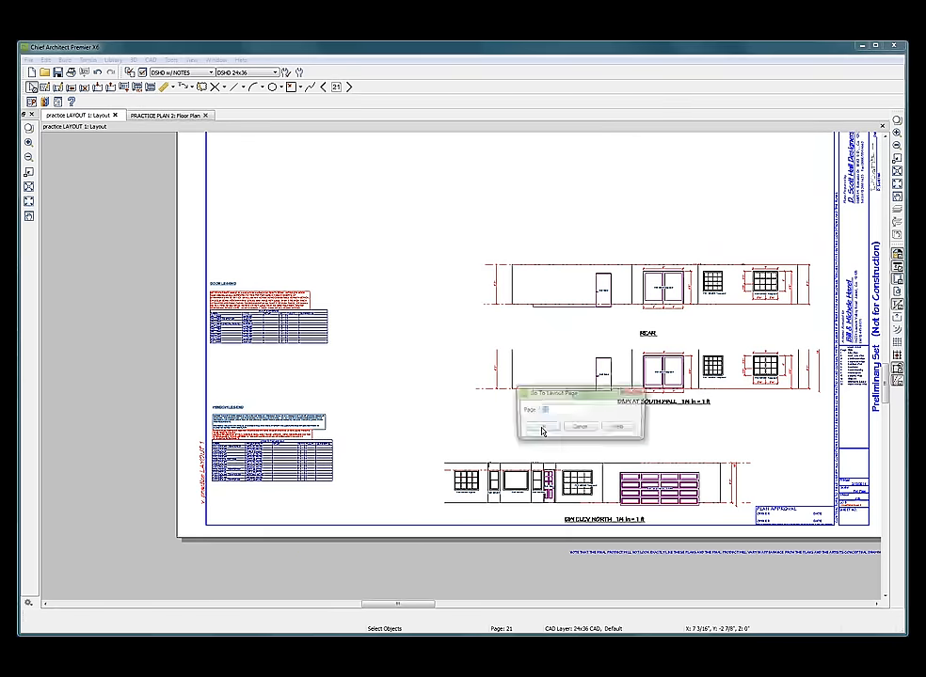
text(2)
click(541, 426)
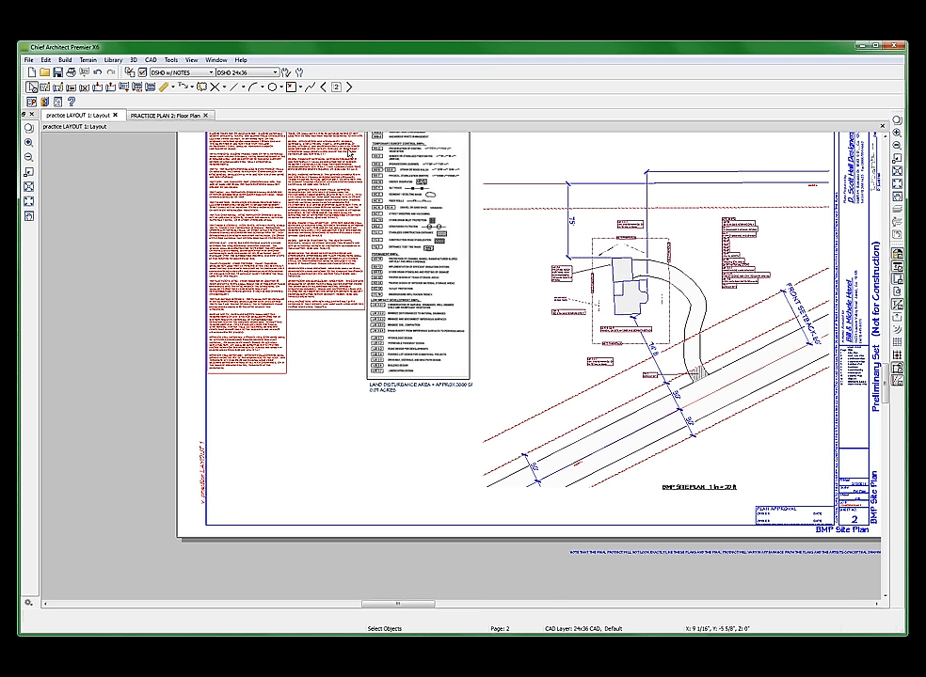
click(350, 88)
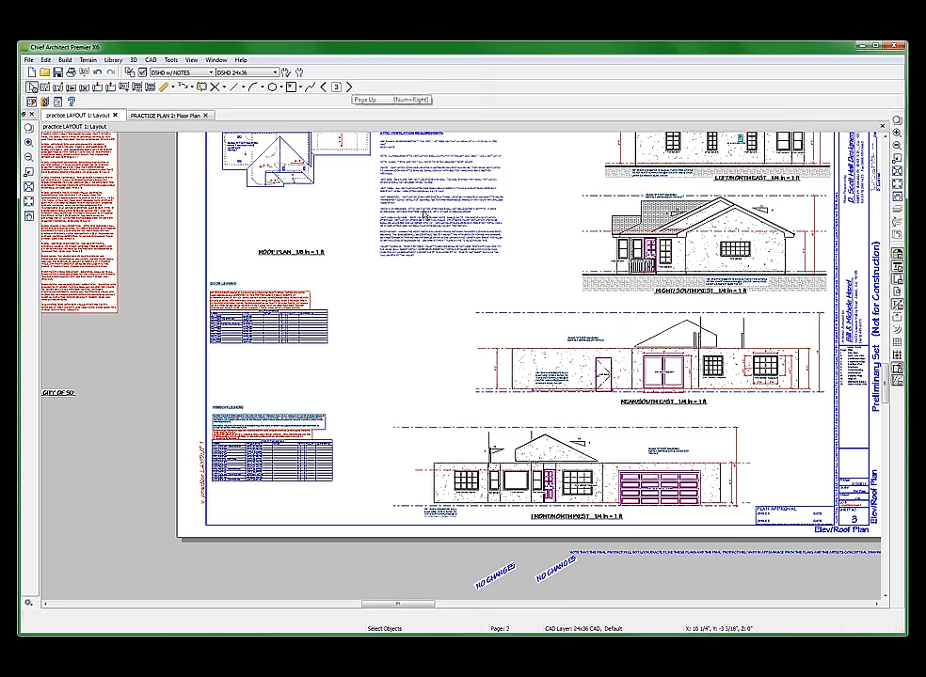
click(576, 369)
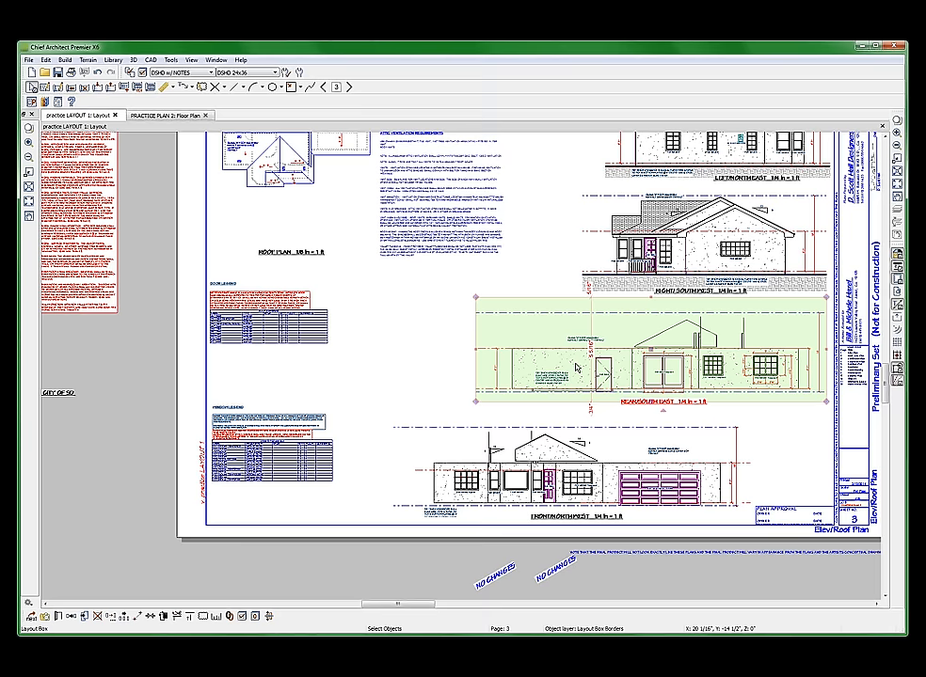
right_click(575, 362)
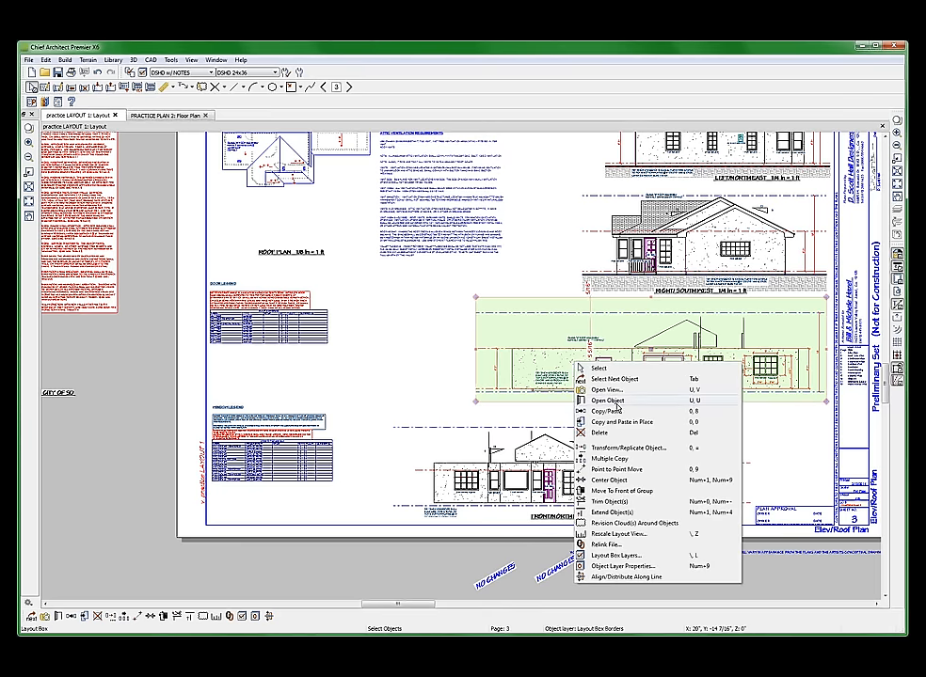
key(Escape)
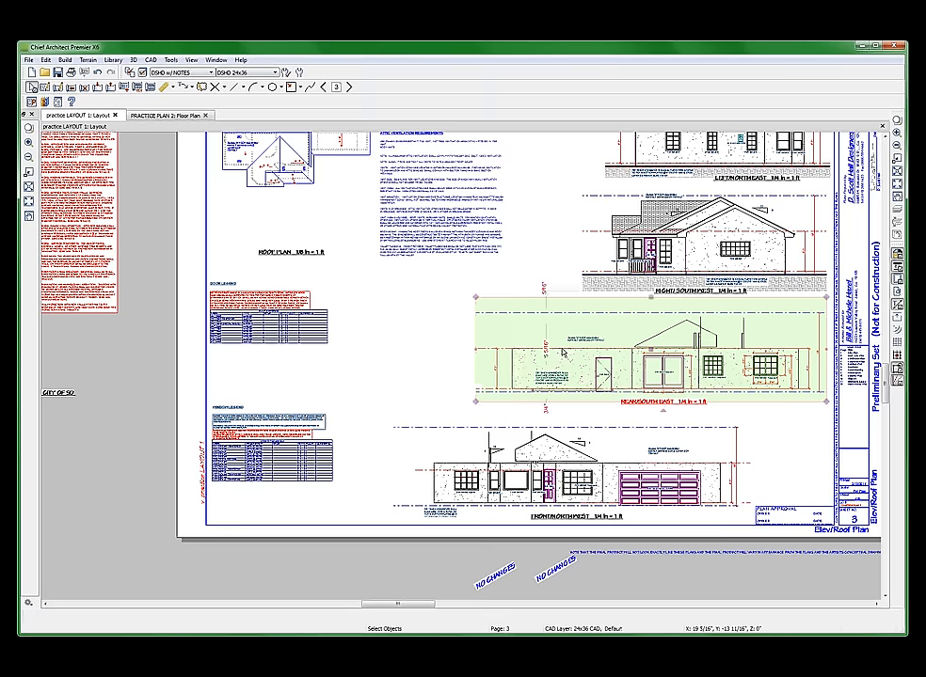
key(Escape)
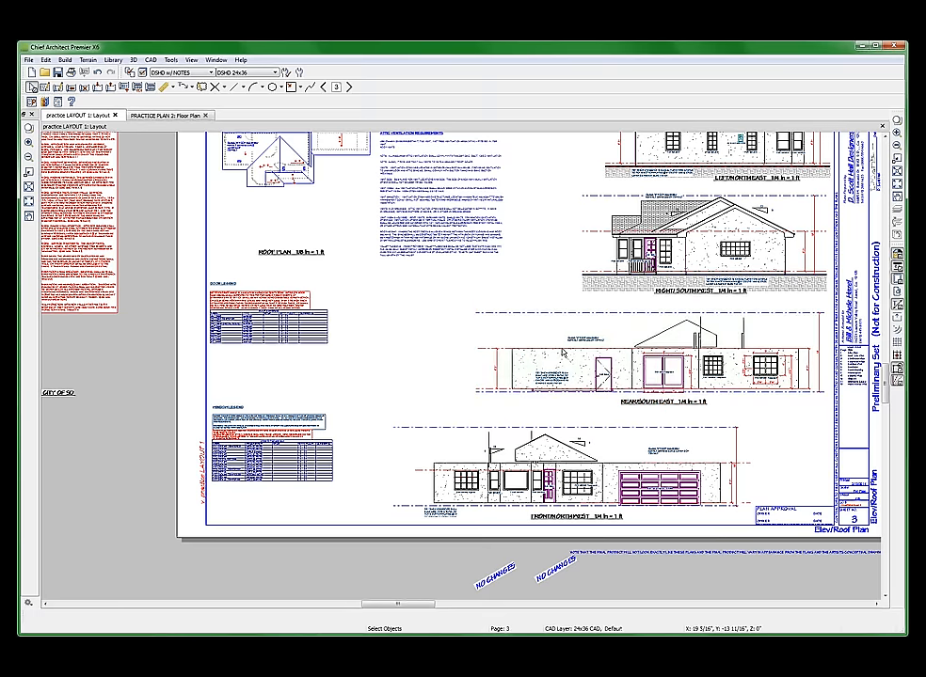
- Open the rear elevation view from page 3, then close it and update its layout view
double_click(590, 362)
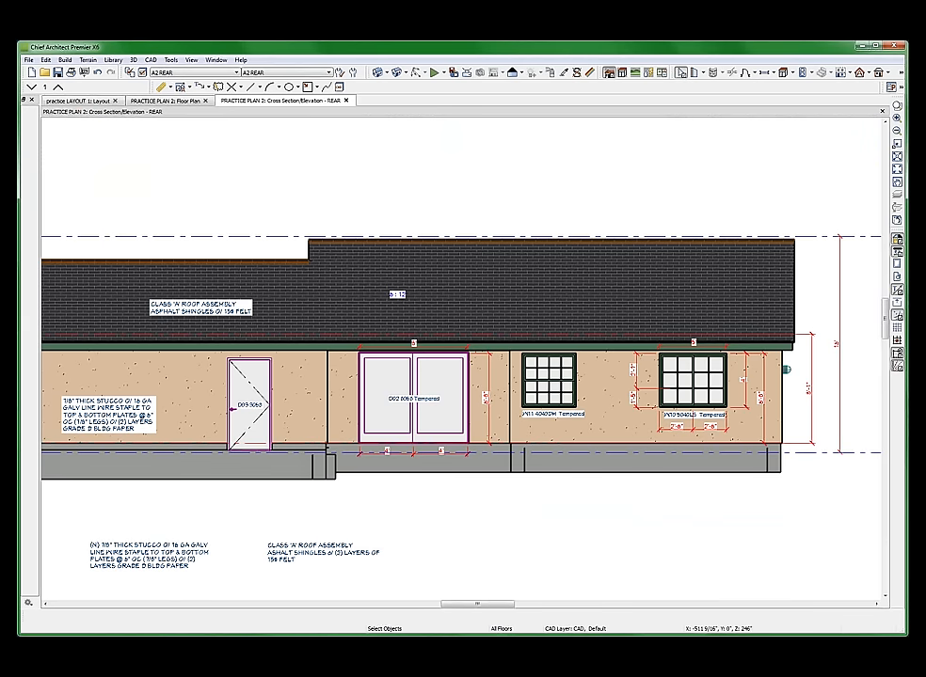
scroll(499, 565, down, 3)
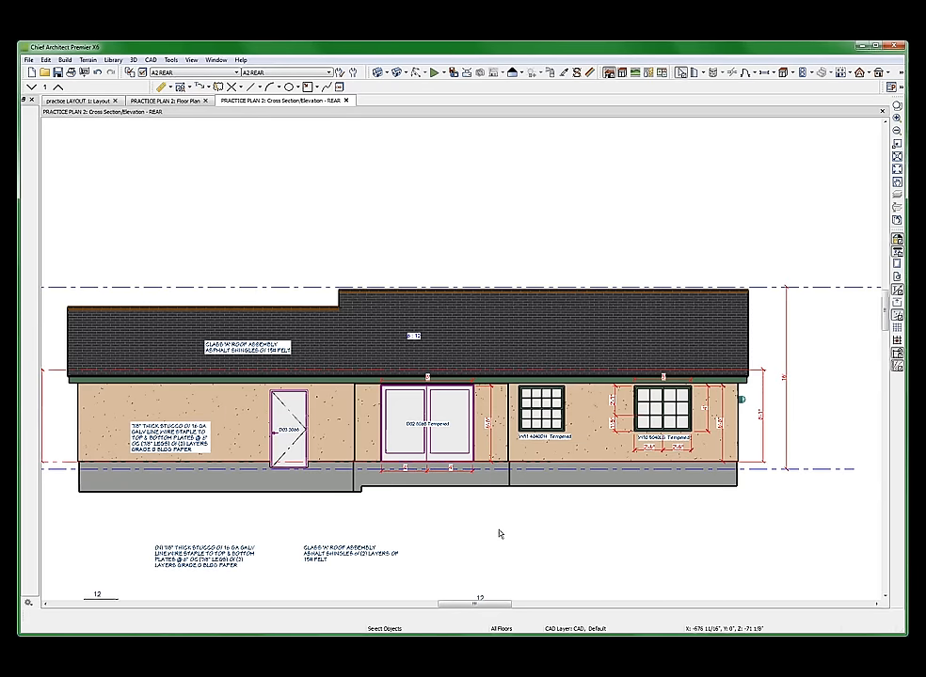
click(526, 370)
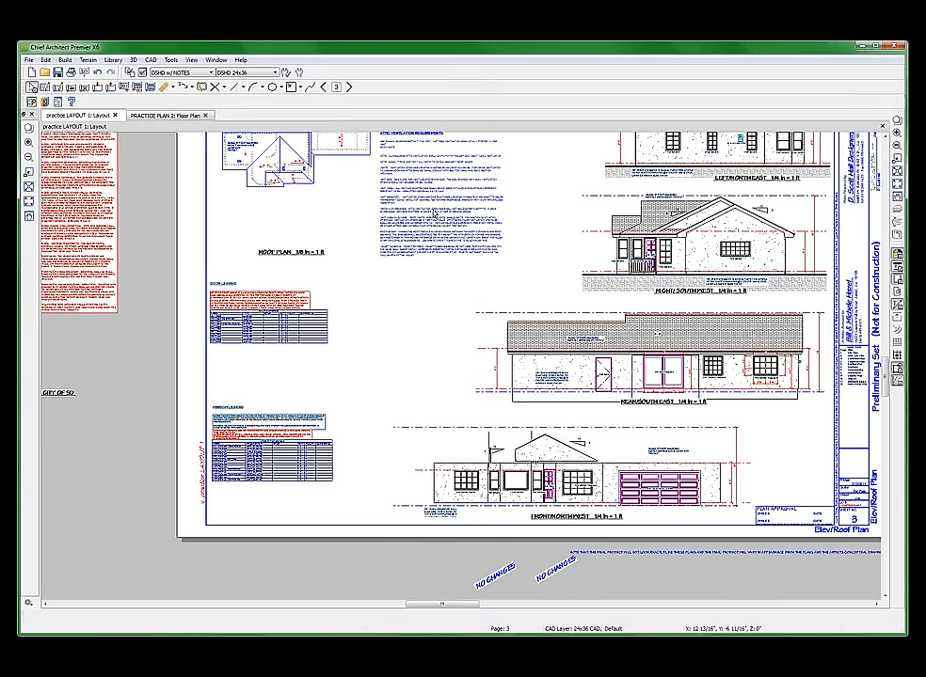
- Compare the rear elevation on page 3 with the south wall door and window elevation on page 21
click(582, 365)
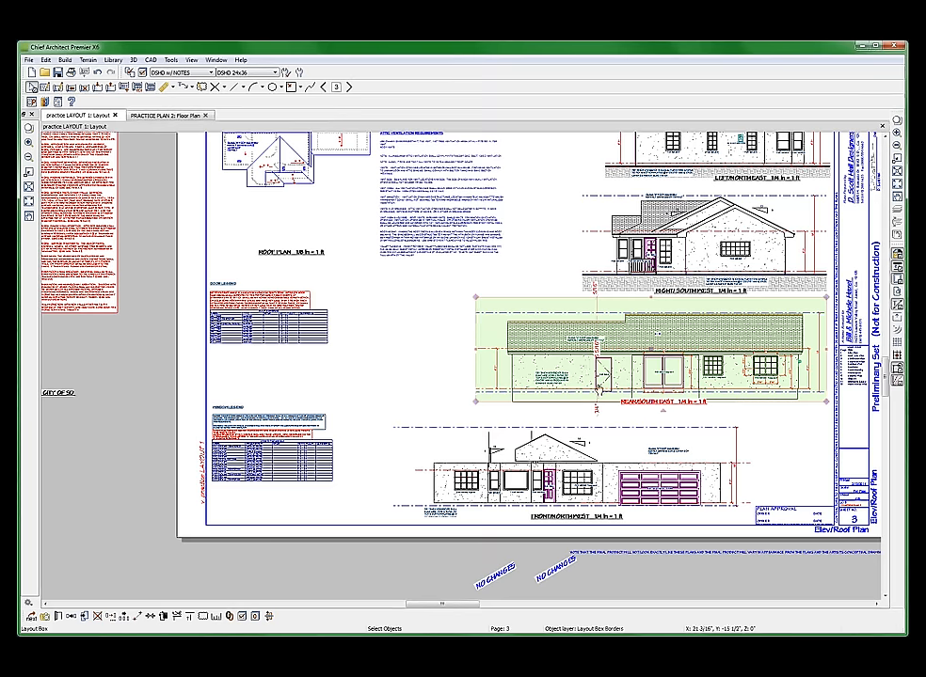
click(336, 89)
text(21)
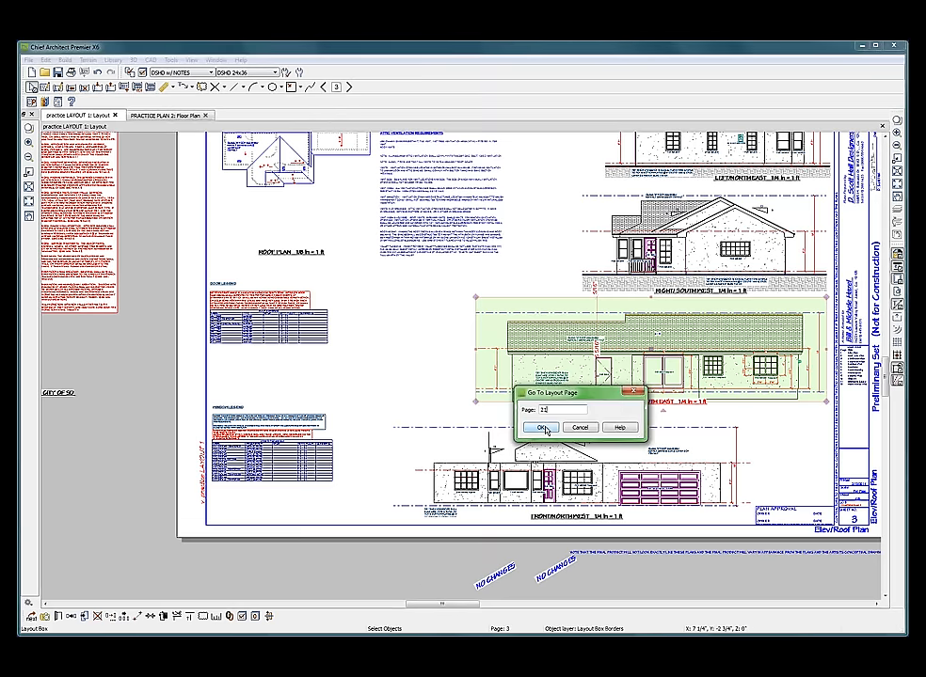
click(543, 428)
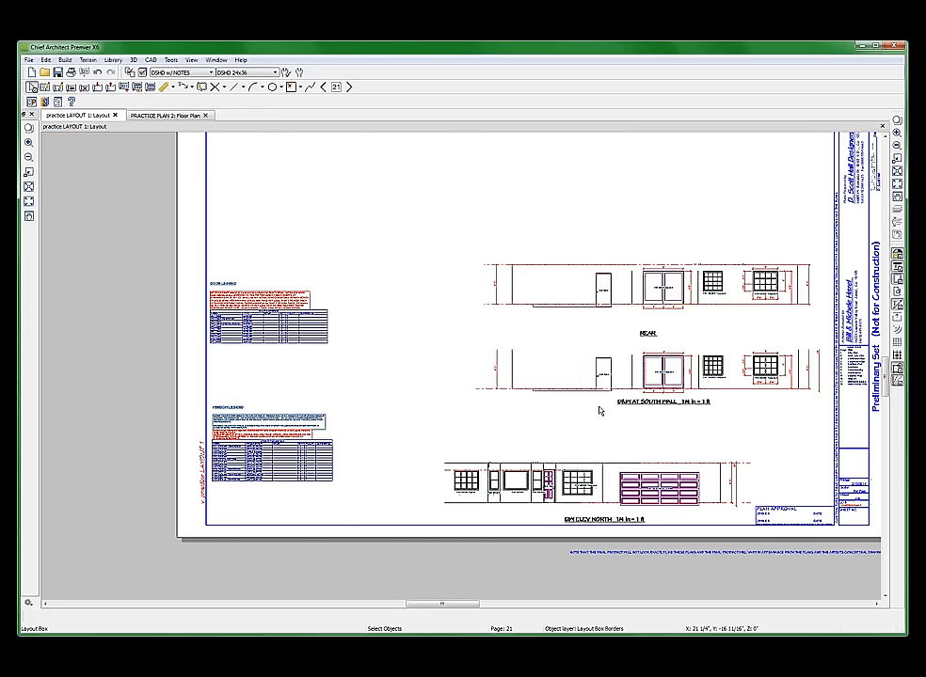
- Return to page 3 and compare the front elevation with the north door and window elevation on page 21
click(336, 87)
text(3)
click(543, 428)
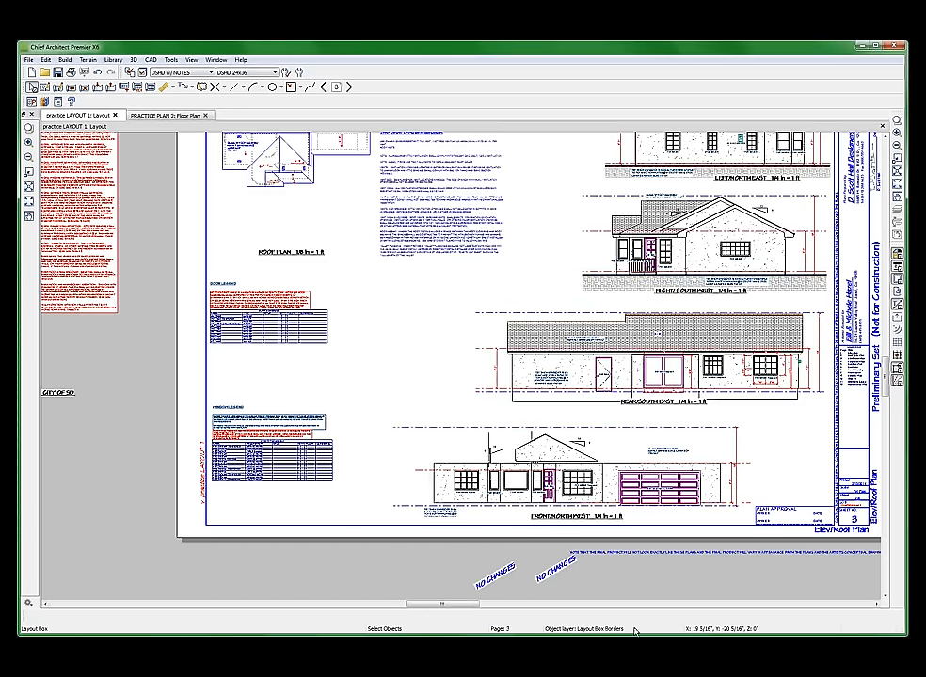
click(587, 497)
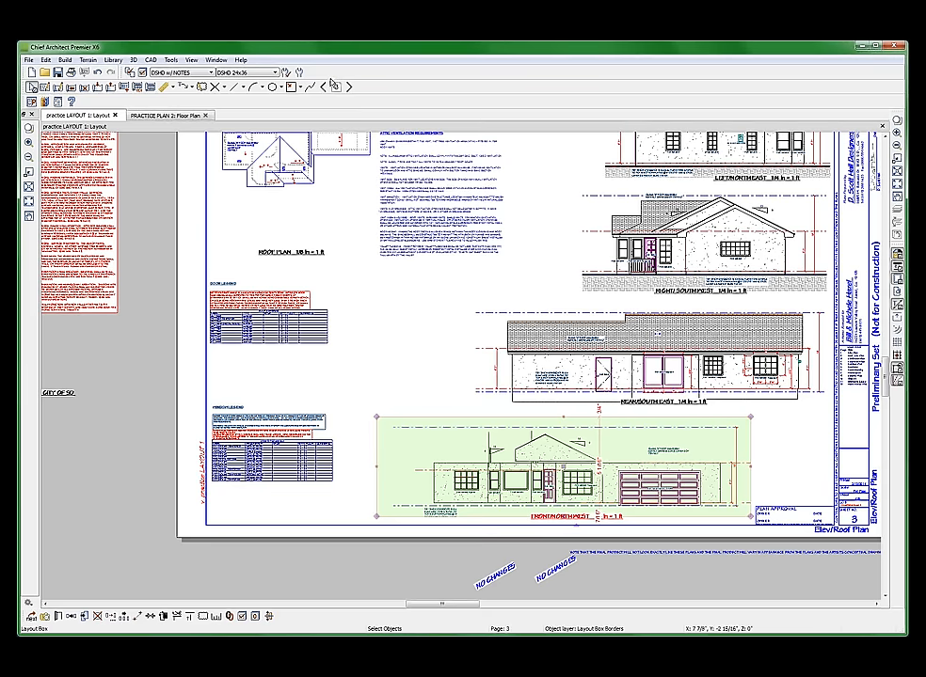
click(335, 87)
text(21)
click(541, 428)
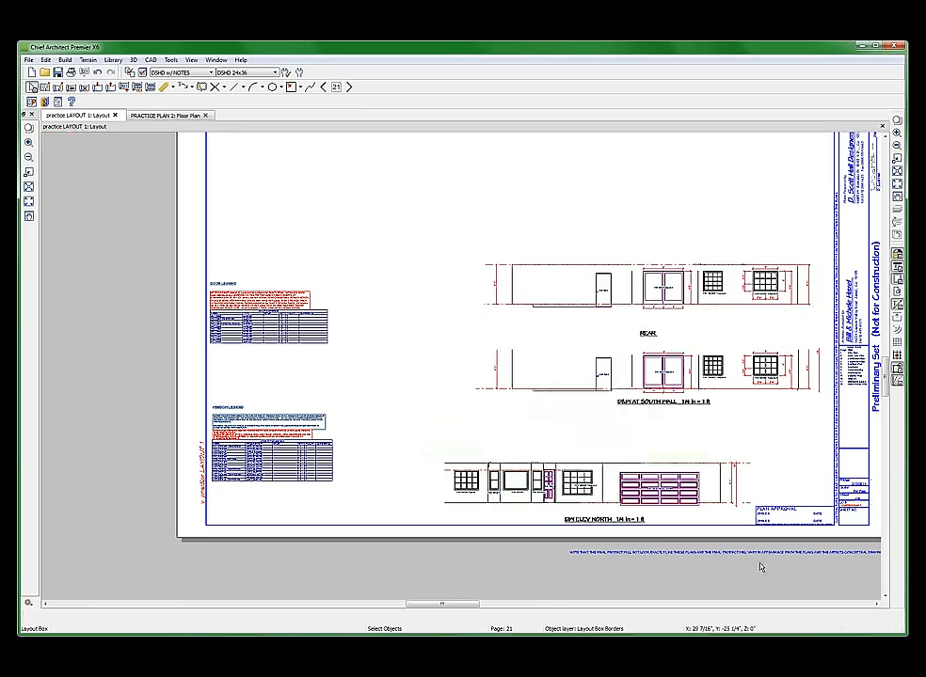
click(616, 471)
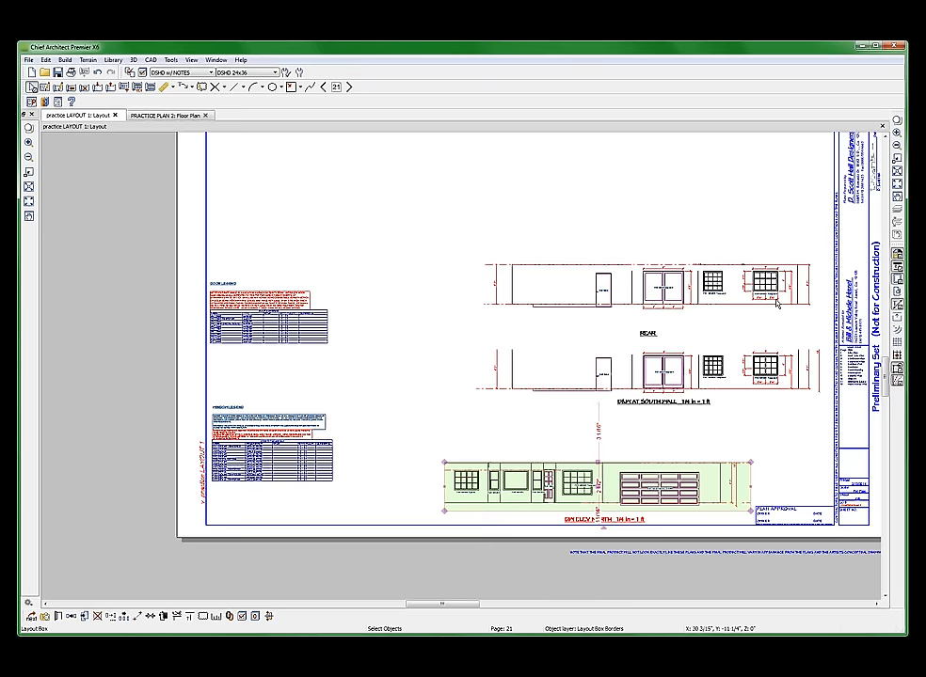
- Open the REAR elevation view from the uncropped layout view above the south wall elevation on page 21
scroll(781, 299, up, 2)
scroll(790, 287, down, 3)
scroll(814, 269, up, 4)
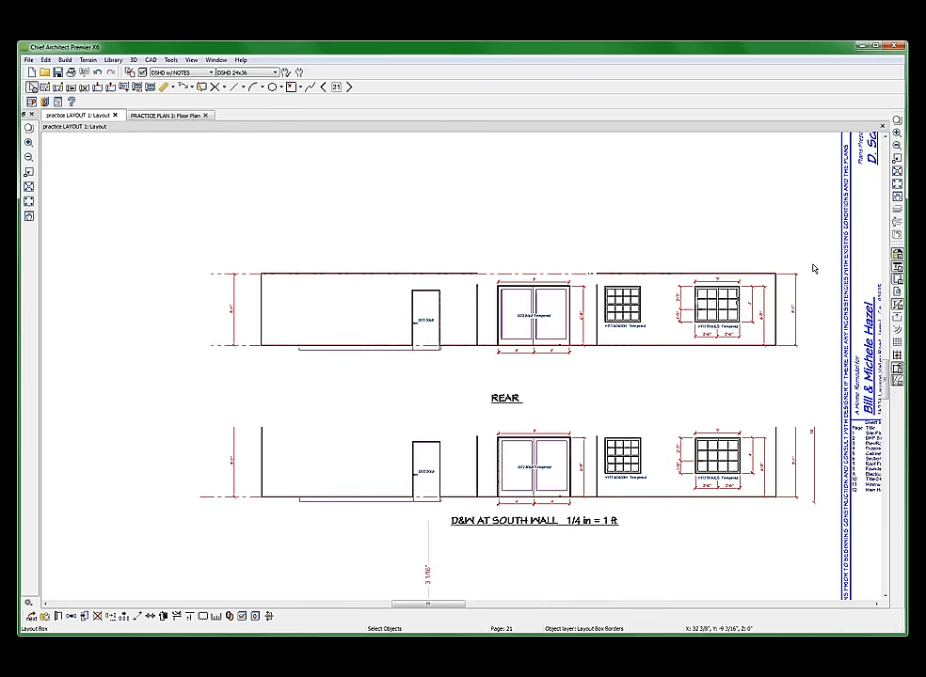
scroll(553, 320, up, 1)
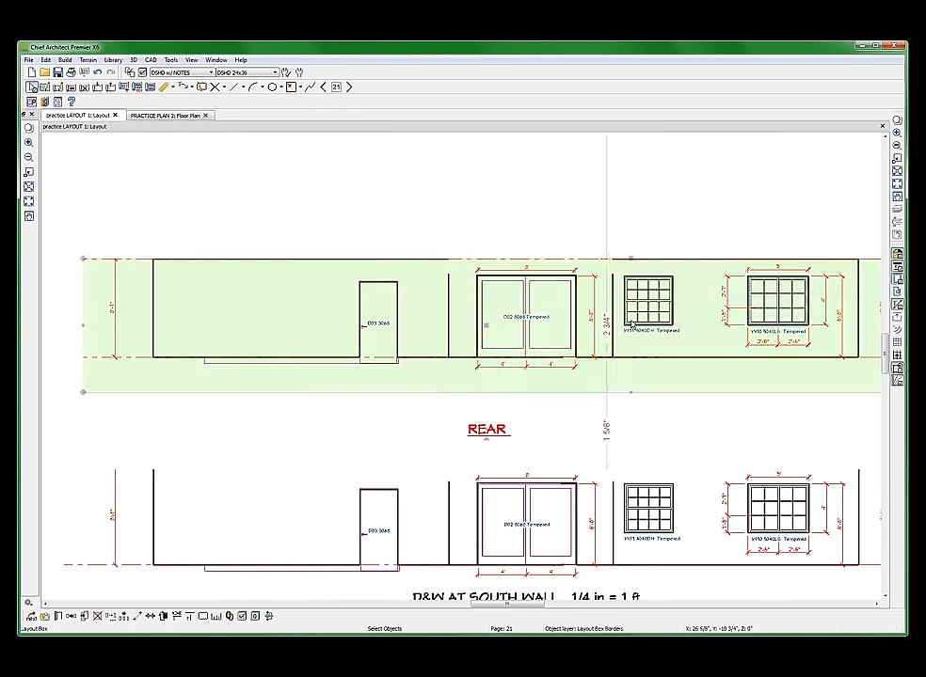
double_click(632, 325)
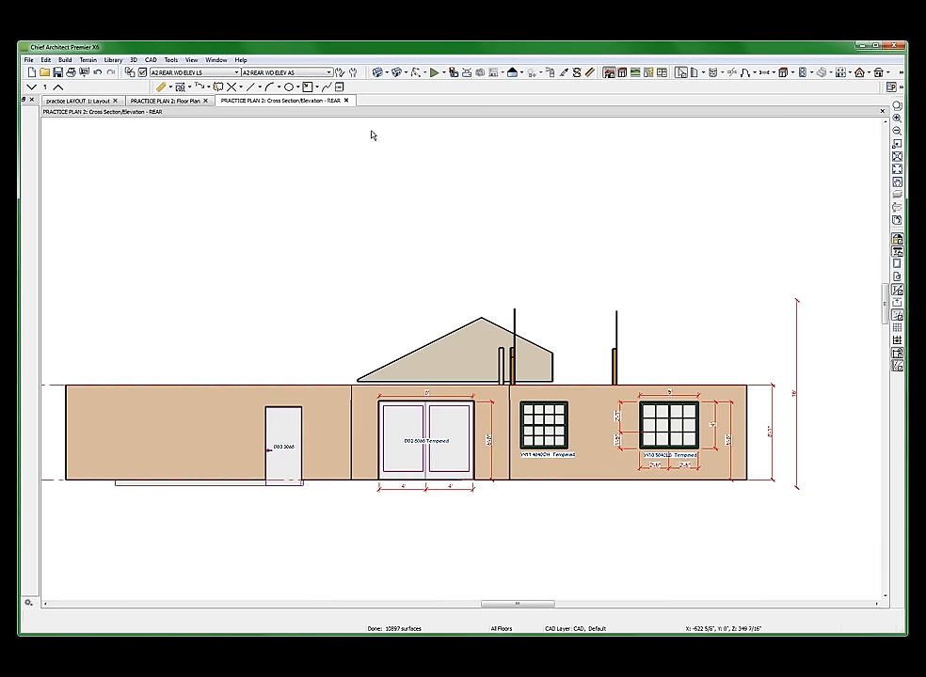
- Generate Auto Elevation Dimensions for the entire REAR elevation view
click(171, 88)
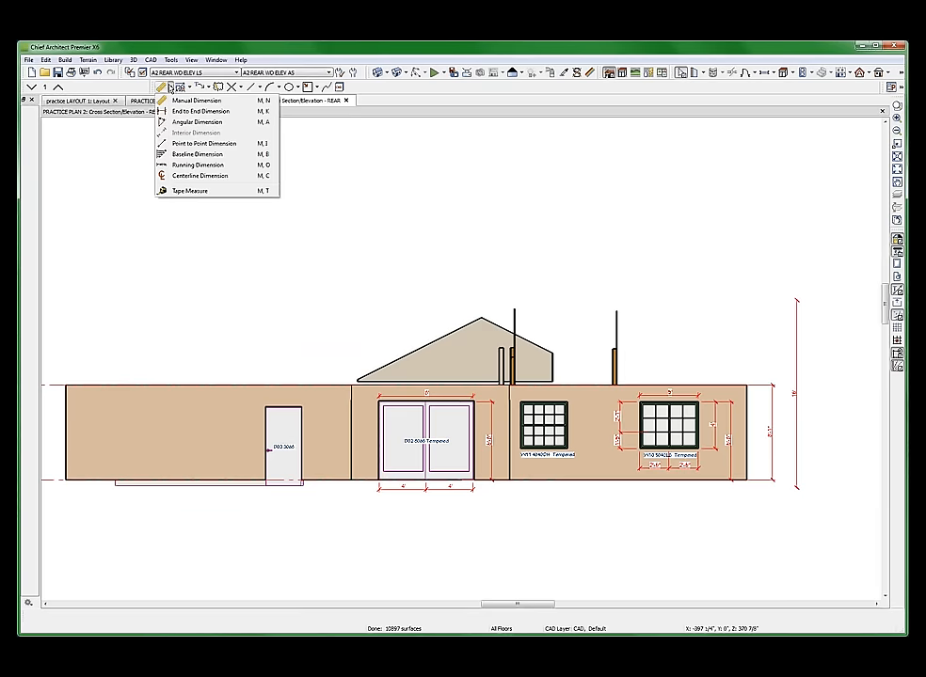
click(185, 86)
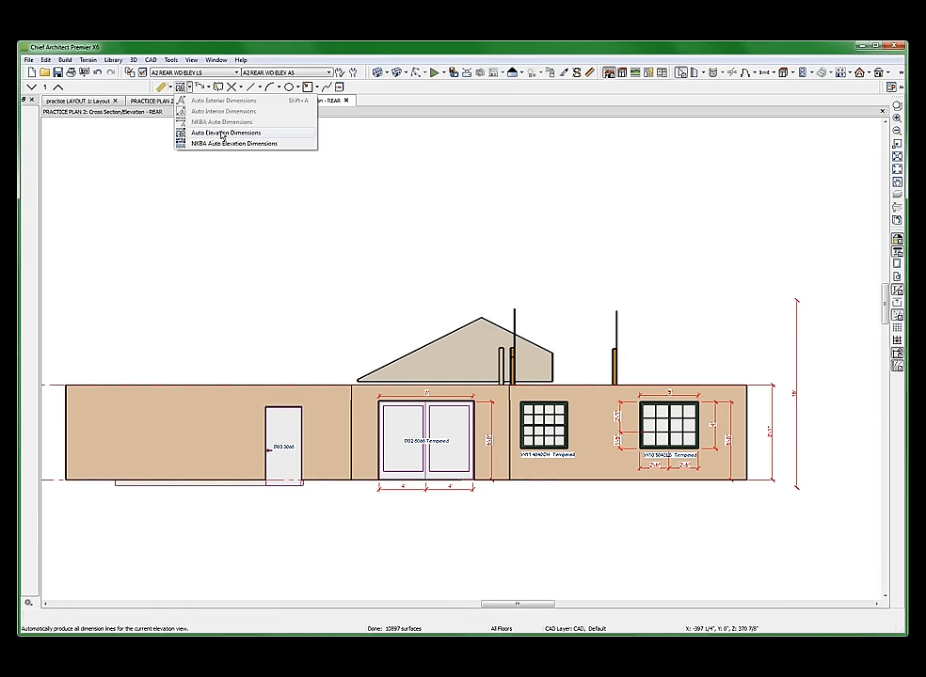
click(222, 134)
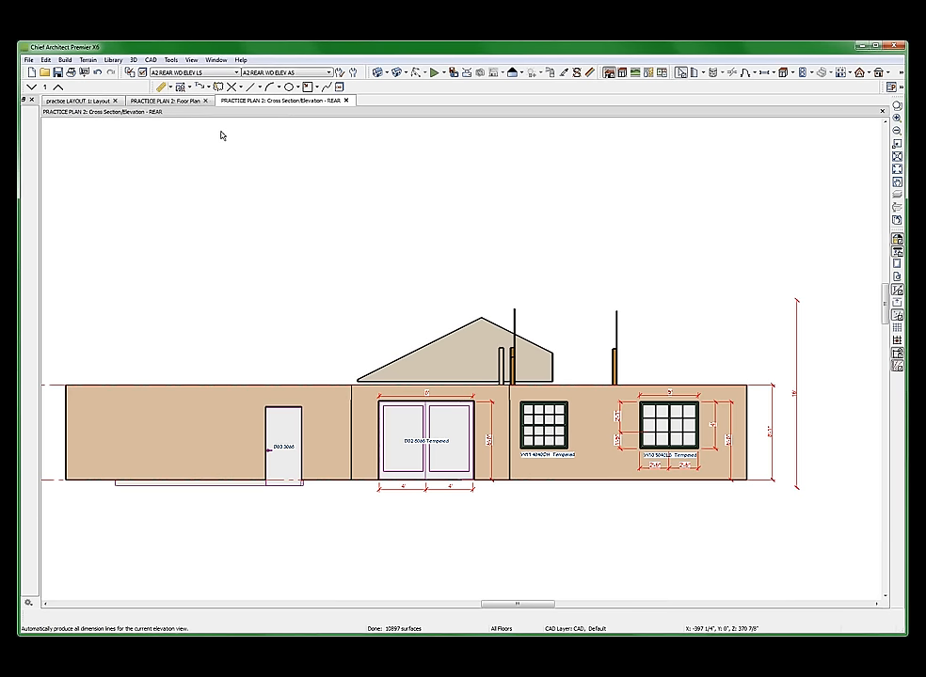
key(F6)
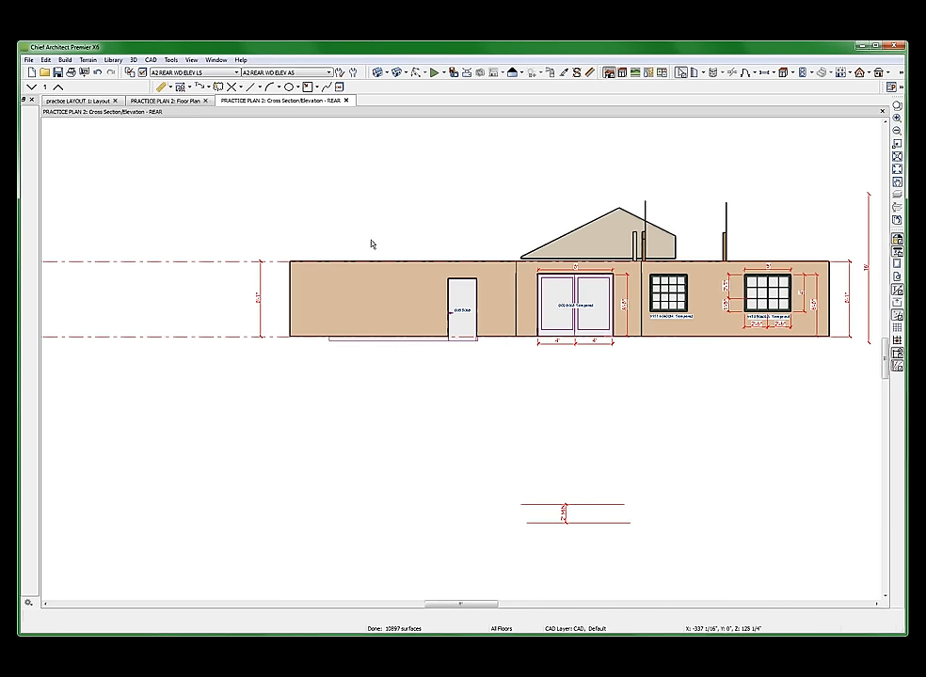
scroll(372, 244, up, 2)
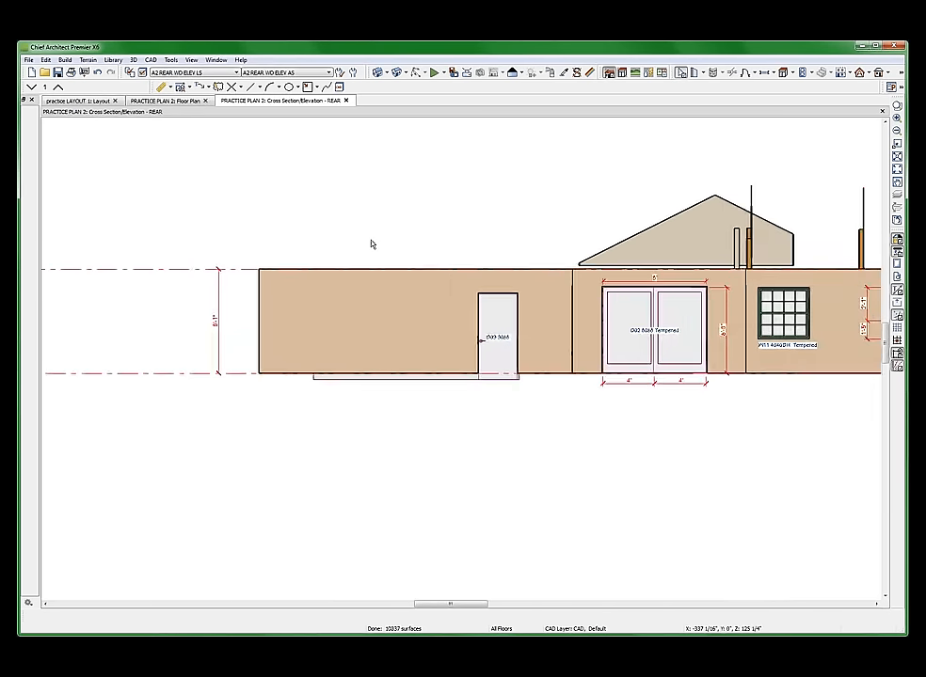
scroll(372, 244, down, 4)
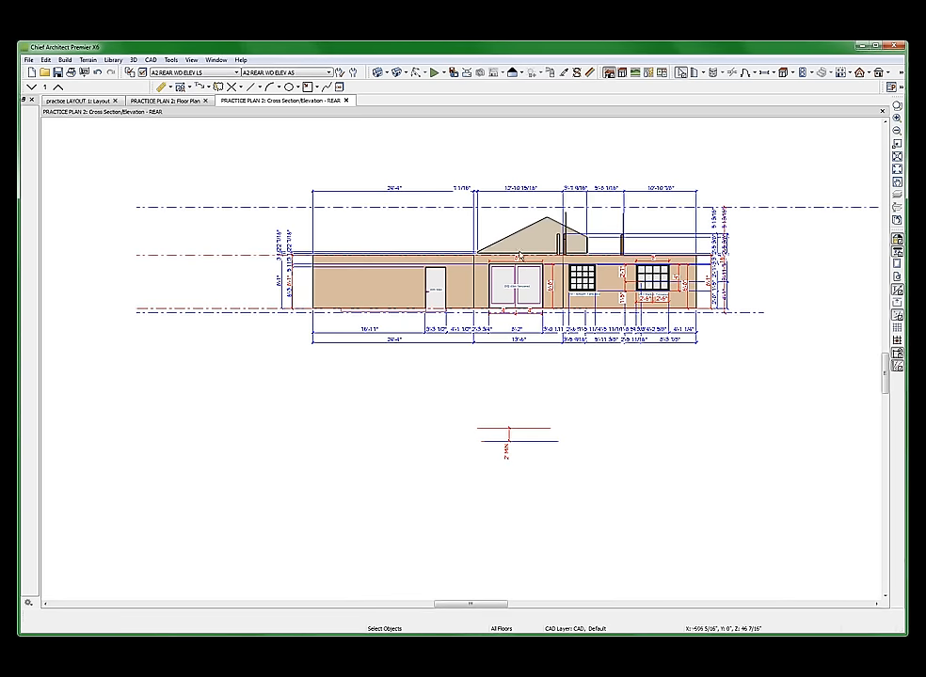
- Inspect the automatic dimension lines around the doors and windows in the REAR elevation
scroll(478, 232, down, 1)
scroll(482, 247, up, 1)
scroll(488, 269, up, 1)
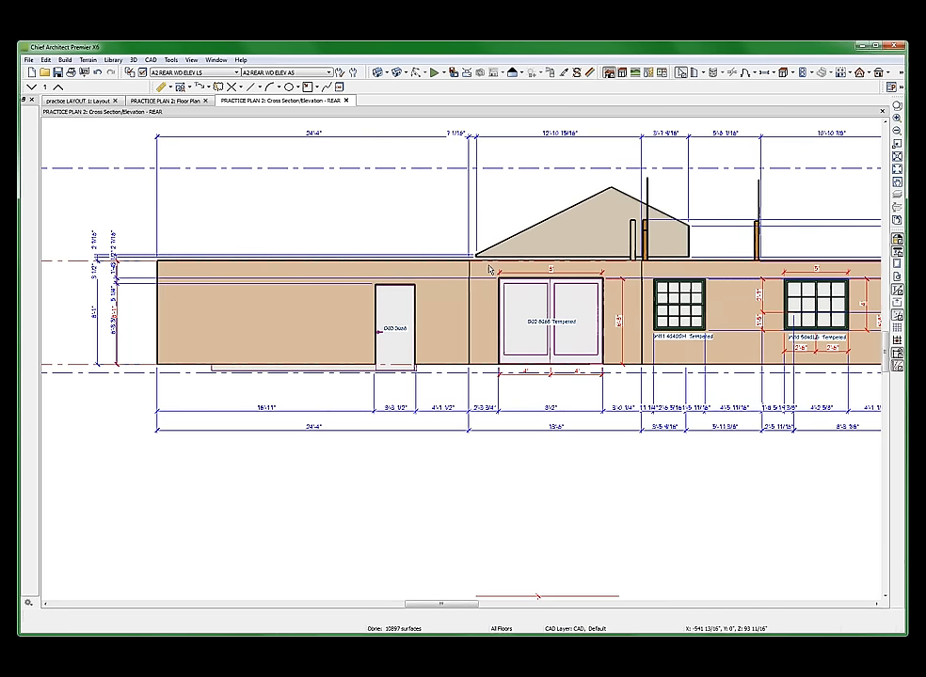
scroll(488, 269, down, 1)
scroll(488, 269, up, 1)
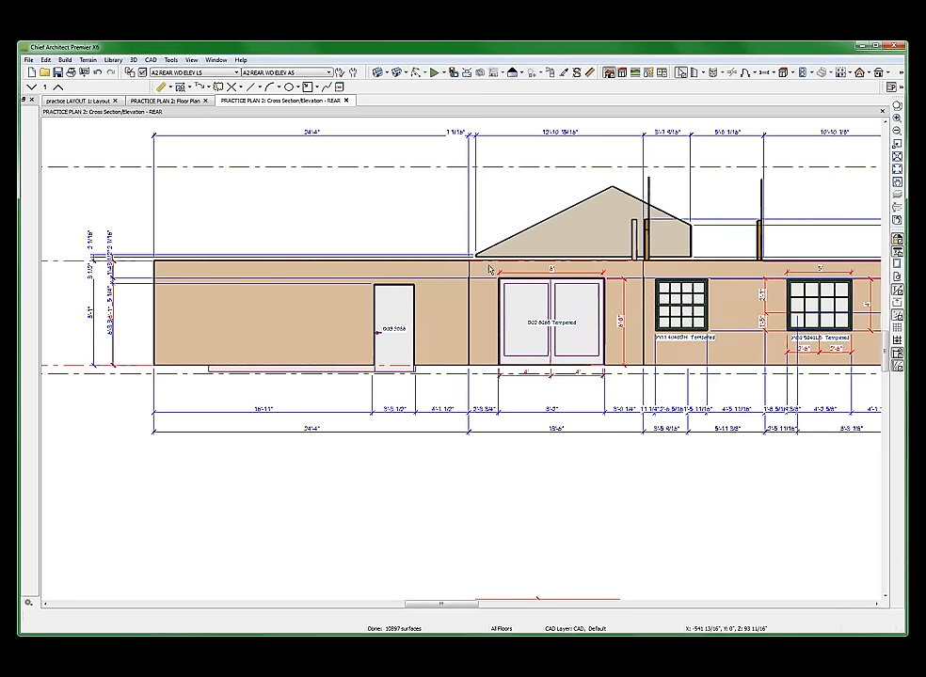
scroll(488, 269, down, 1)
click(553, 278)
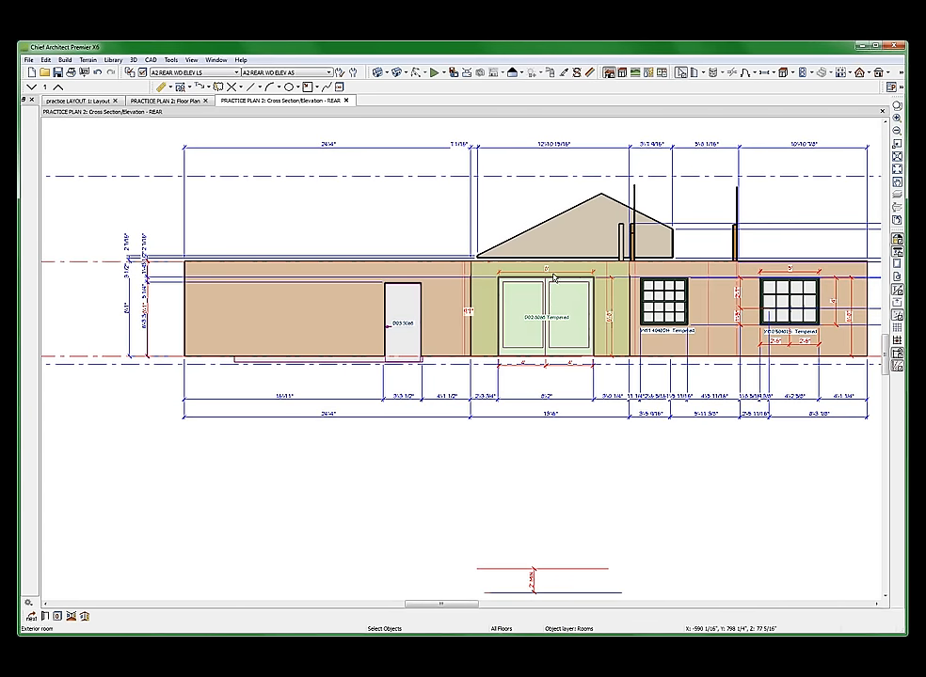